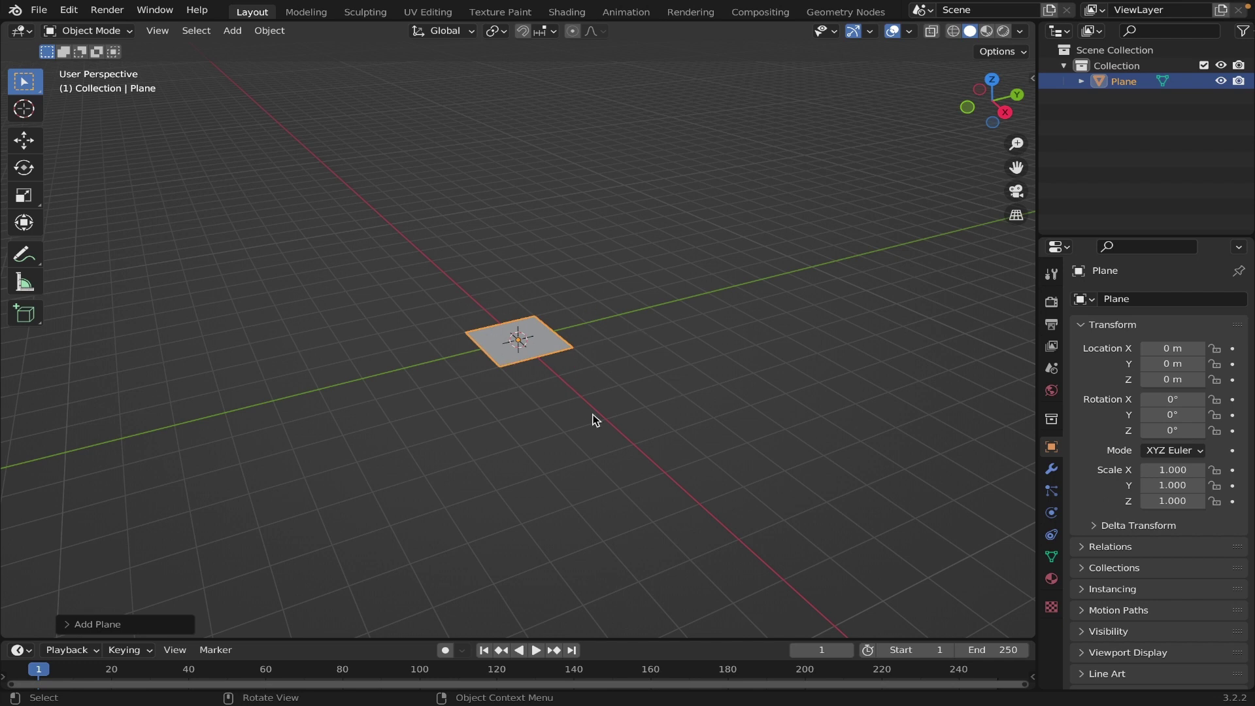
# Scale the plane uniformly by a factor of 8 and apply its scale
pyautogui.write('s')
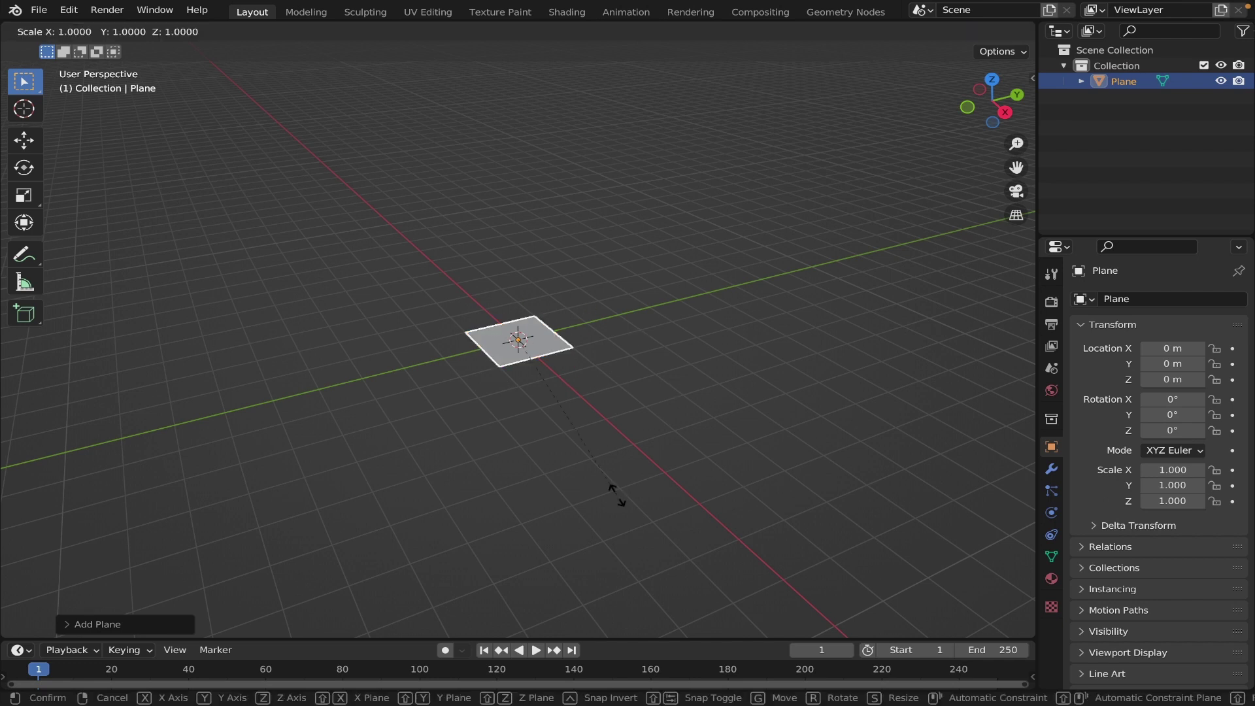
pyautogui.write('8')
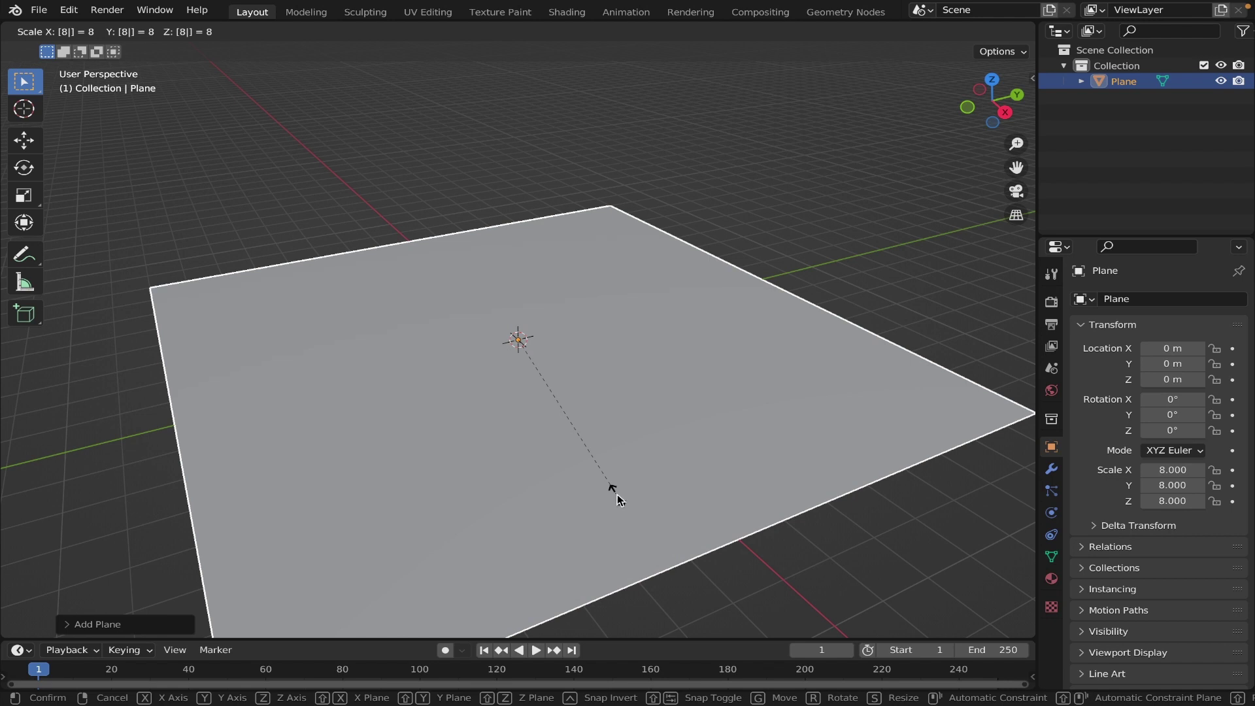
pyautogui.press('Return')
pyautogui.moveTo(617, 494); pyautogui.dragTo(617, 494, button='middle')
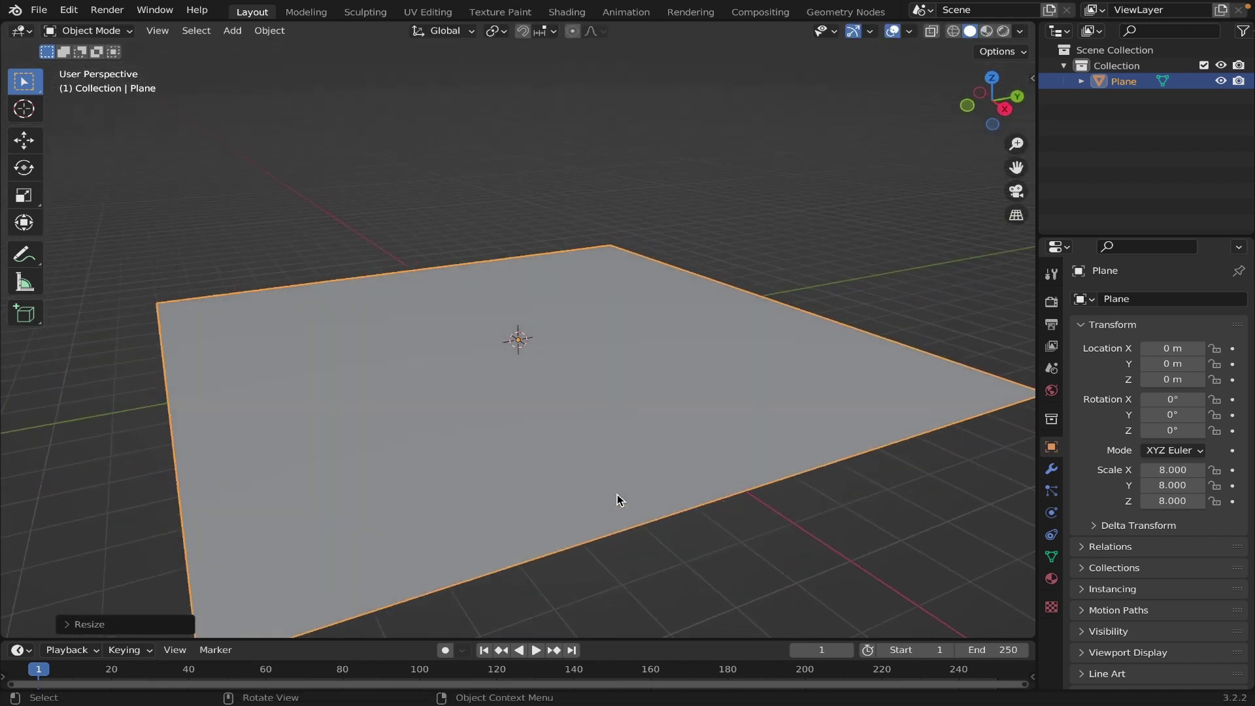
pyautogui.hotkey('ctrl', 'a')
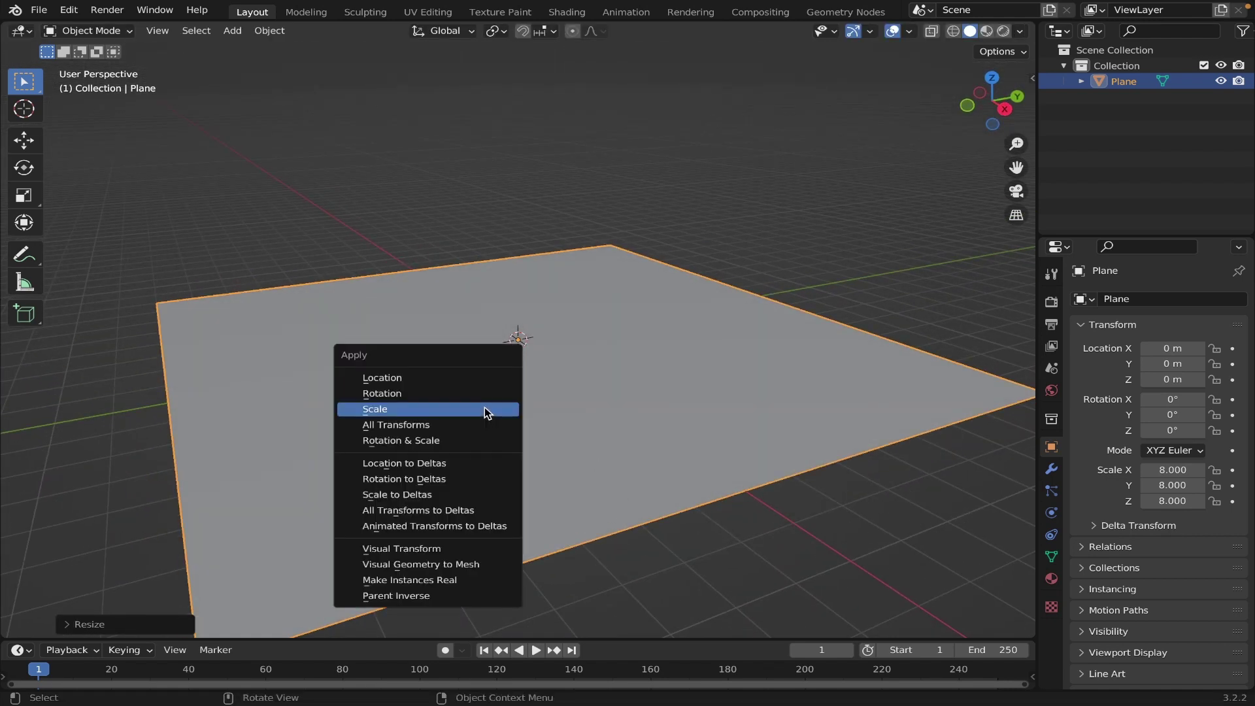
pyautogui.click(484, 408)
# Switch to the Shading workspace and merge the file browser and image editor areas into the 3D viewport and shader editor
pyautogui.click(567, 12)
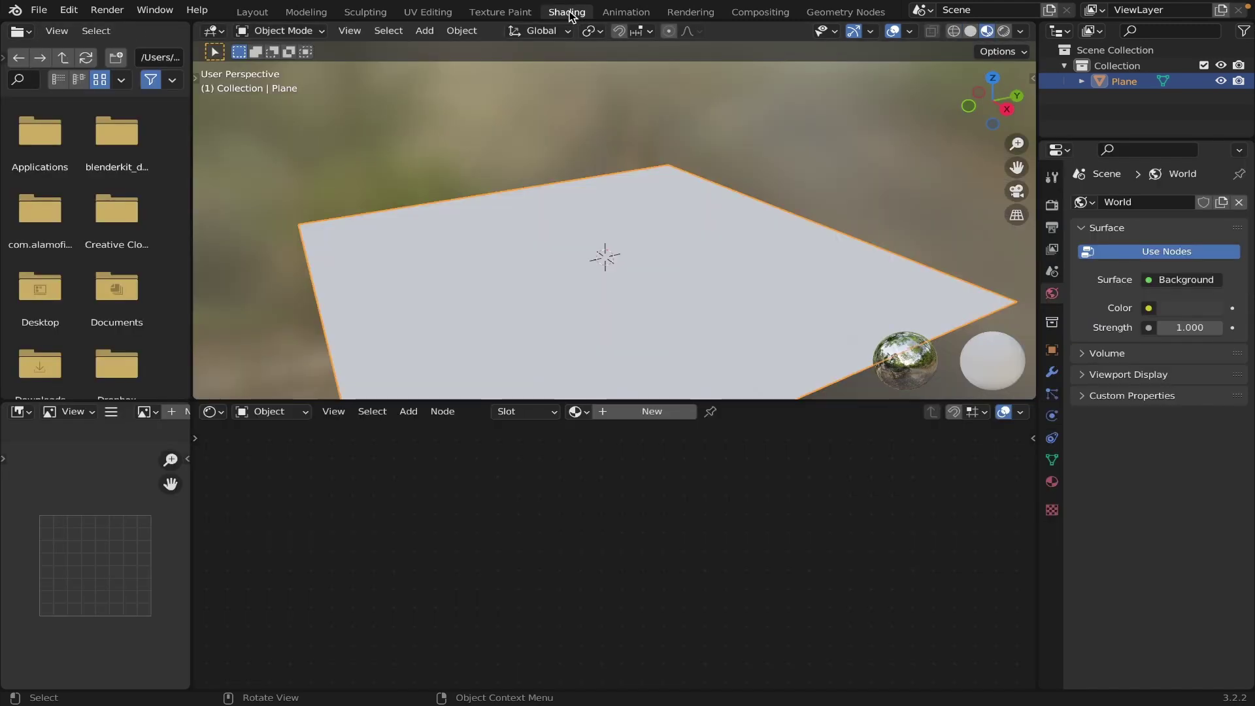
pyautogui.moveTo(196, 27); pyautogui.dragTo(98, 163)
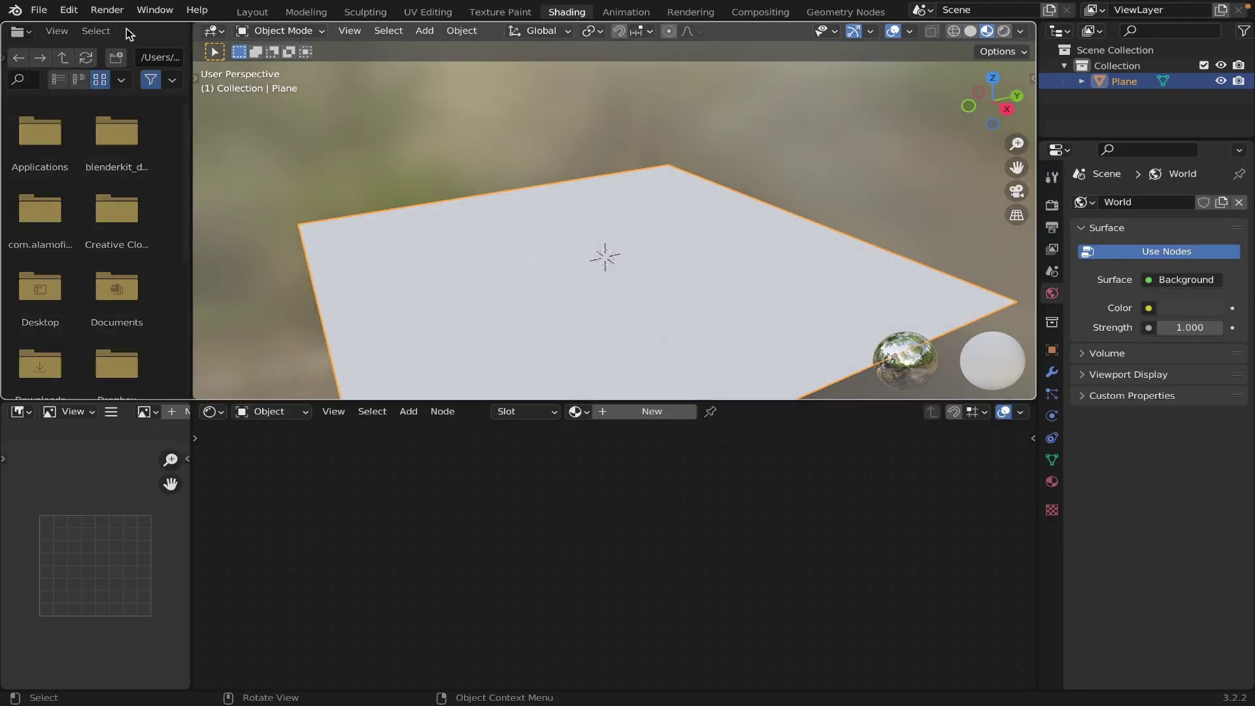
pyautogui.moveTo(192, 403); pyautogui.dragTo(98, 523)
# Create a new material on the plane and name it Water
pyautogui.click(541, 417)
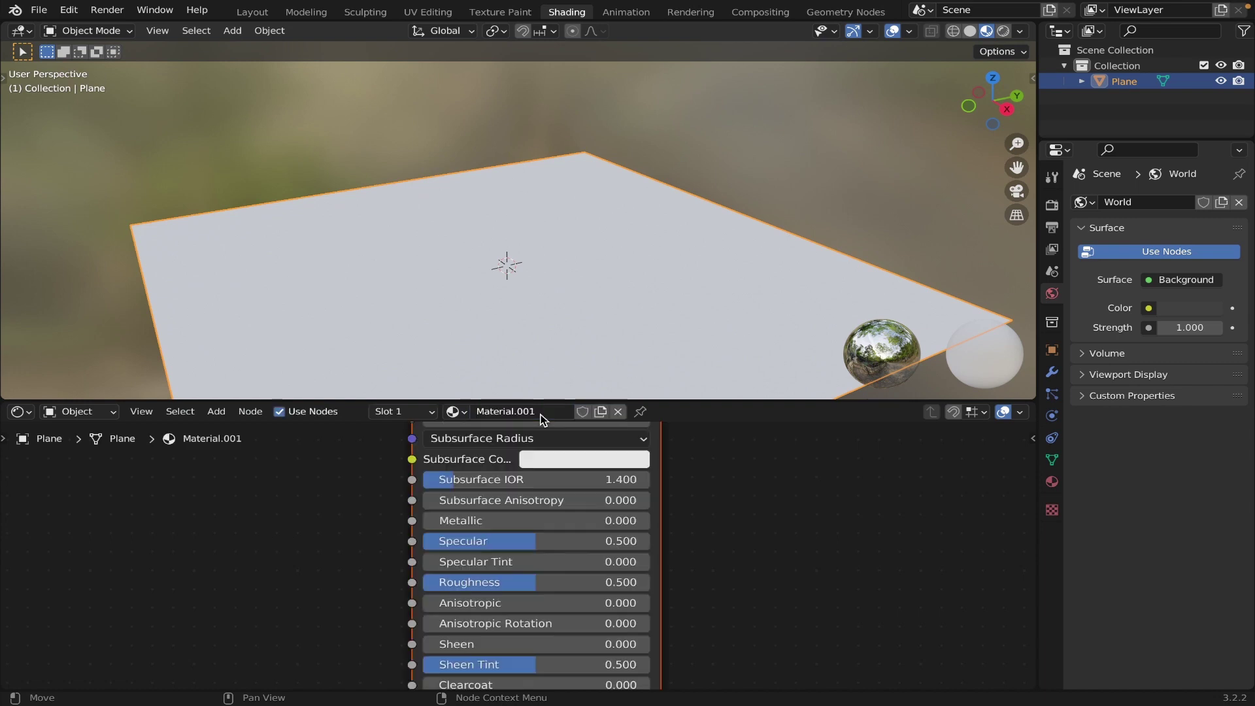
pyautogui.scroll(-2, 535, 455)
pyautogui.click(521, 411)
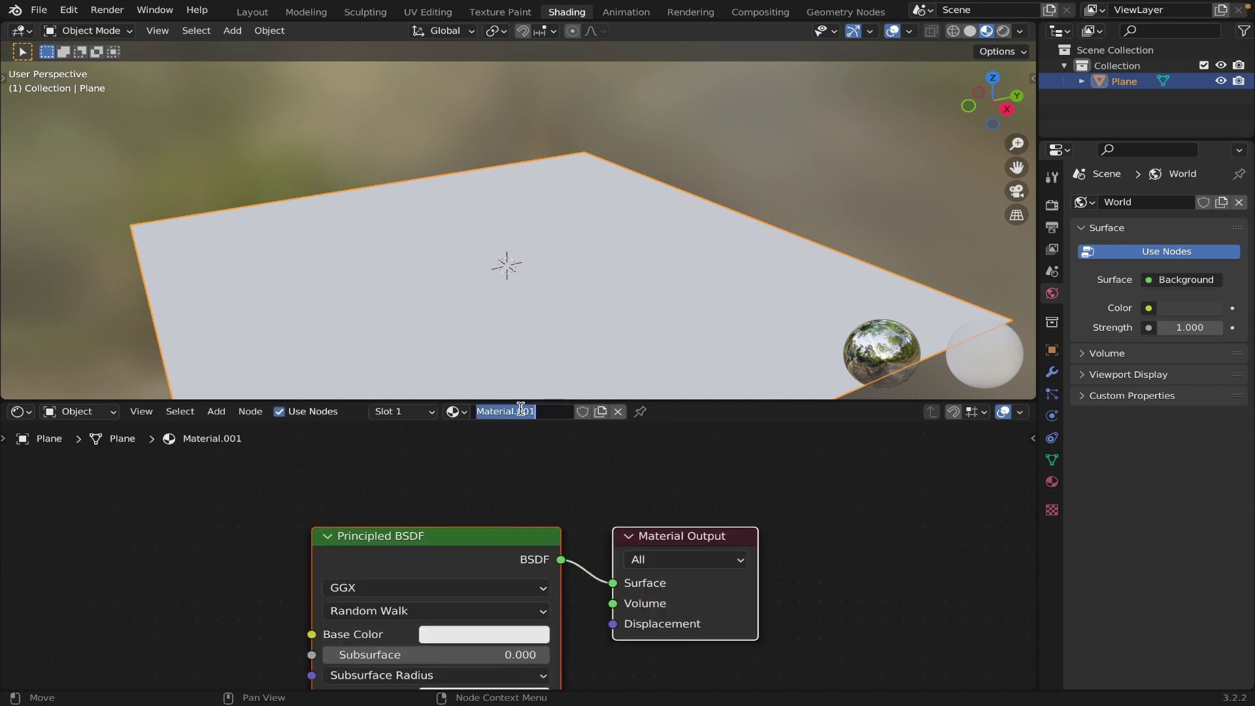
pyautogui.write('Water')
pyautogui.press('Return')
# Add a Bump node and connect its Normal output to the Principled BSDF's Normal input
pyautogui.scroll(-2, 593, 525)
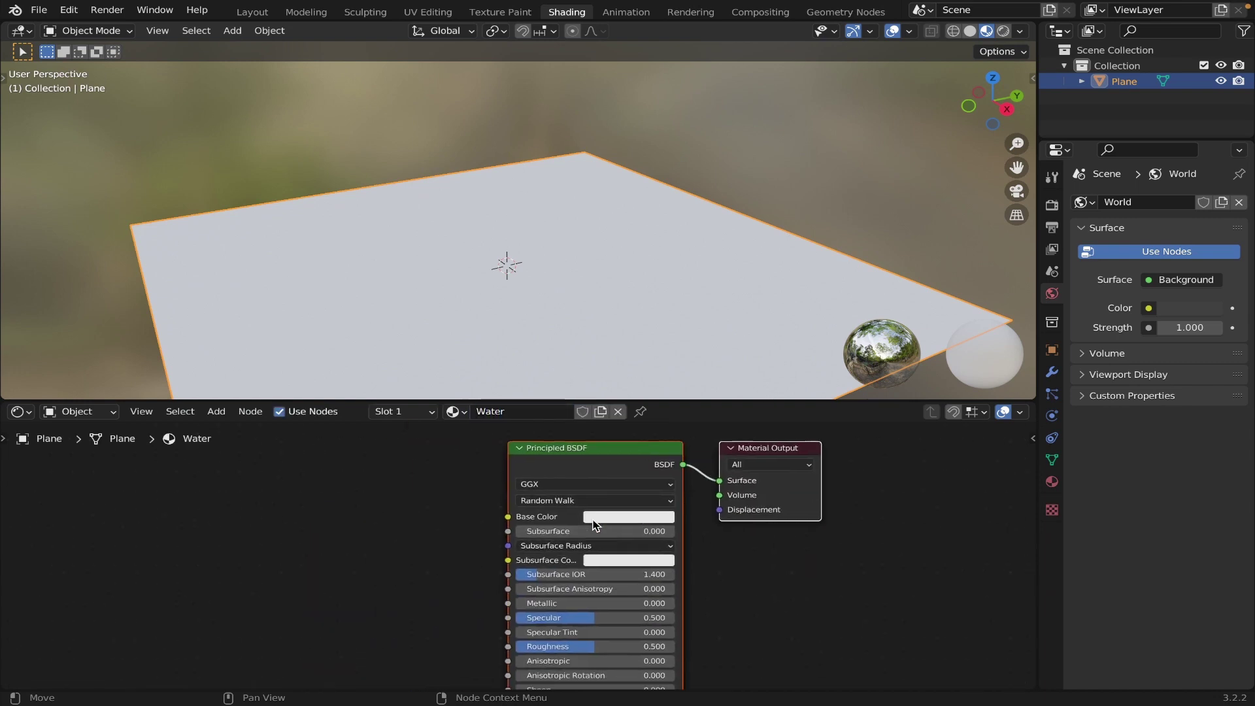
pyautogui.hotkey('shift', 'a')
pyautogui.write('bu')
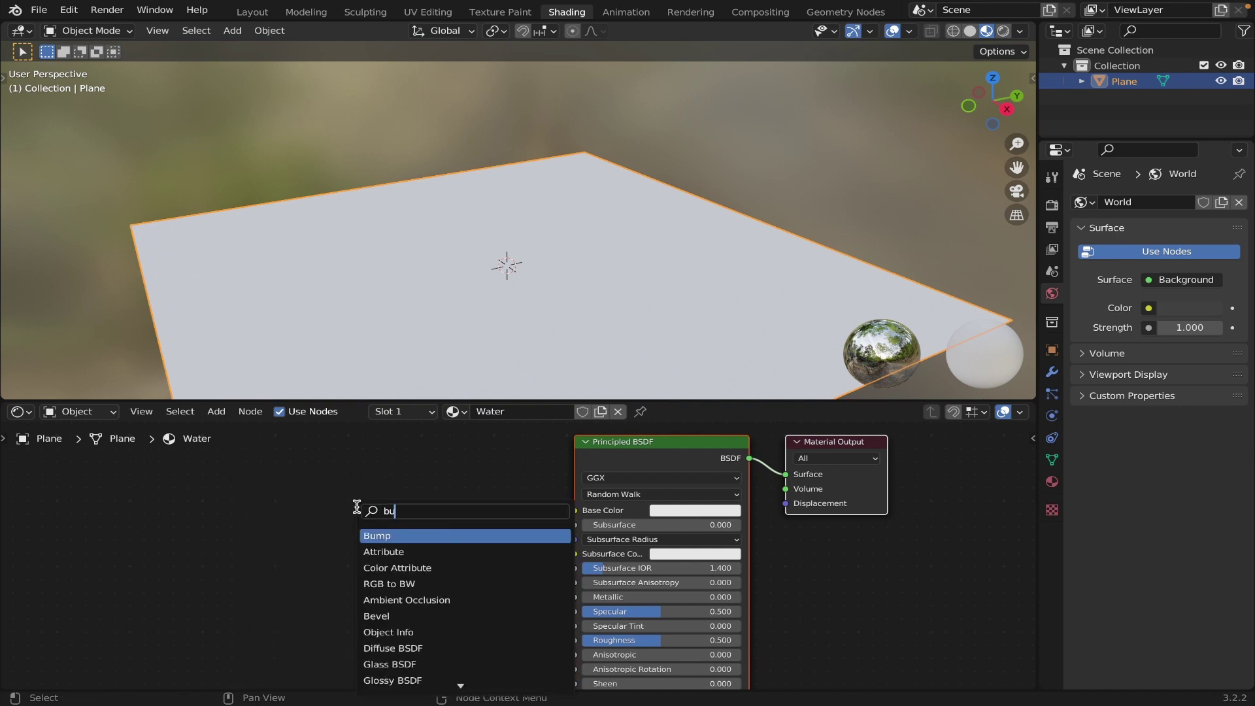
pyautogui.write('mp')
pyautogui.click(381, 536)
pyautogui.click(330, 592)
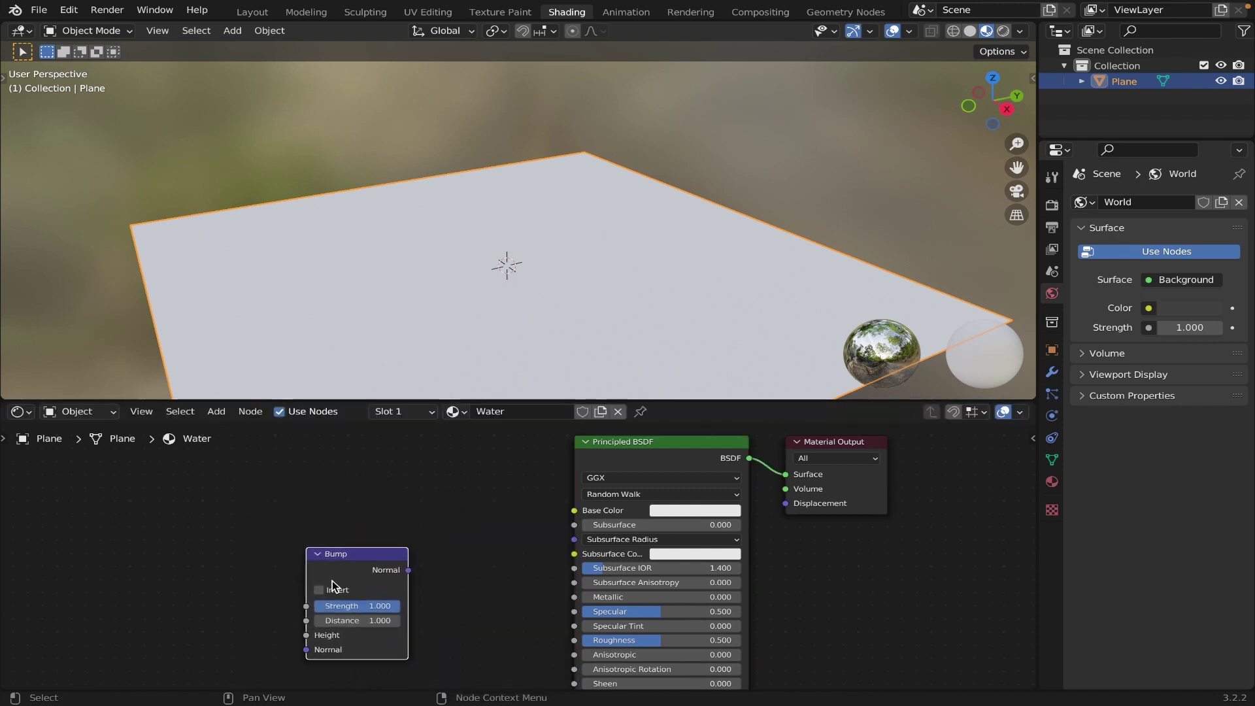
pyautogui.scroll(-3, 331, 582)
pyautogui.moveTo(386, 479); pyautogui.dragTo(549, 476)
# Add a Musgrave Texture node and connect its Height output to the Bump node's Height input
pyautogui.scroll(5, 111, 566)
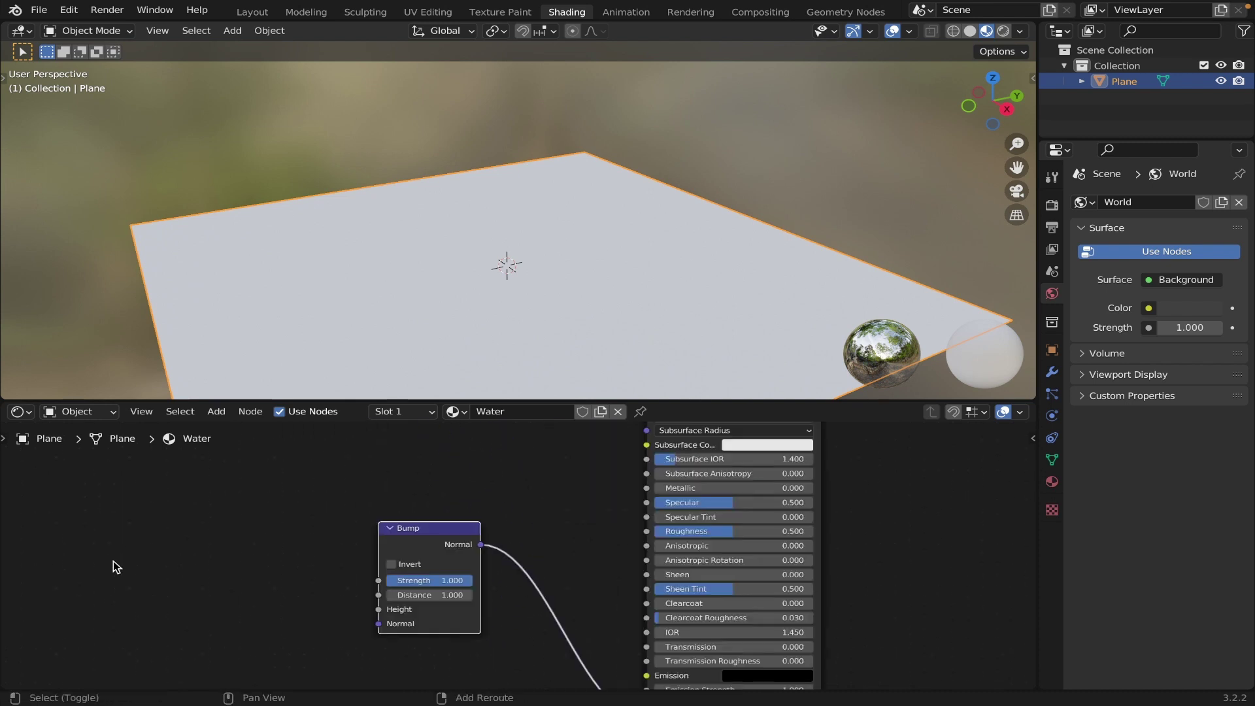
pyautogui.hotkey('shift', 'a')
pyautogui.click(103, 525)
pyautogui.write('musgra')
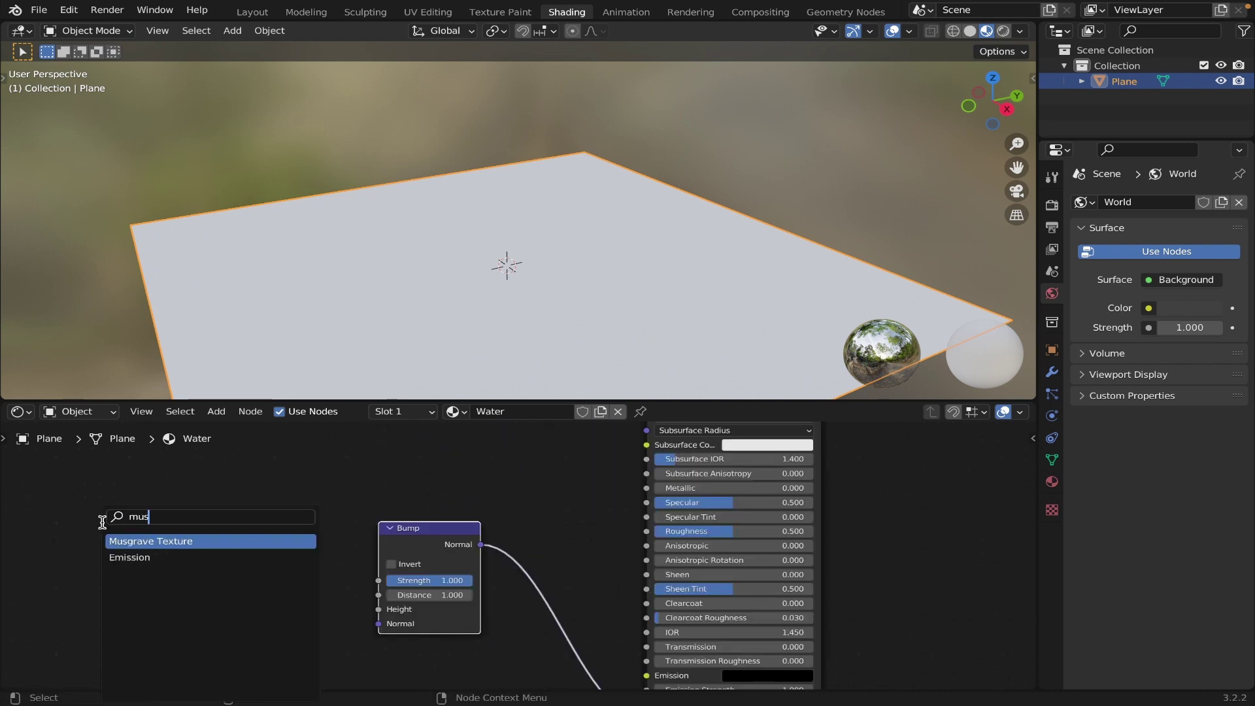
pyautogui.press('Return')
pyautogui.click(199, 550)
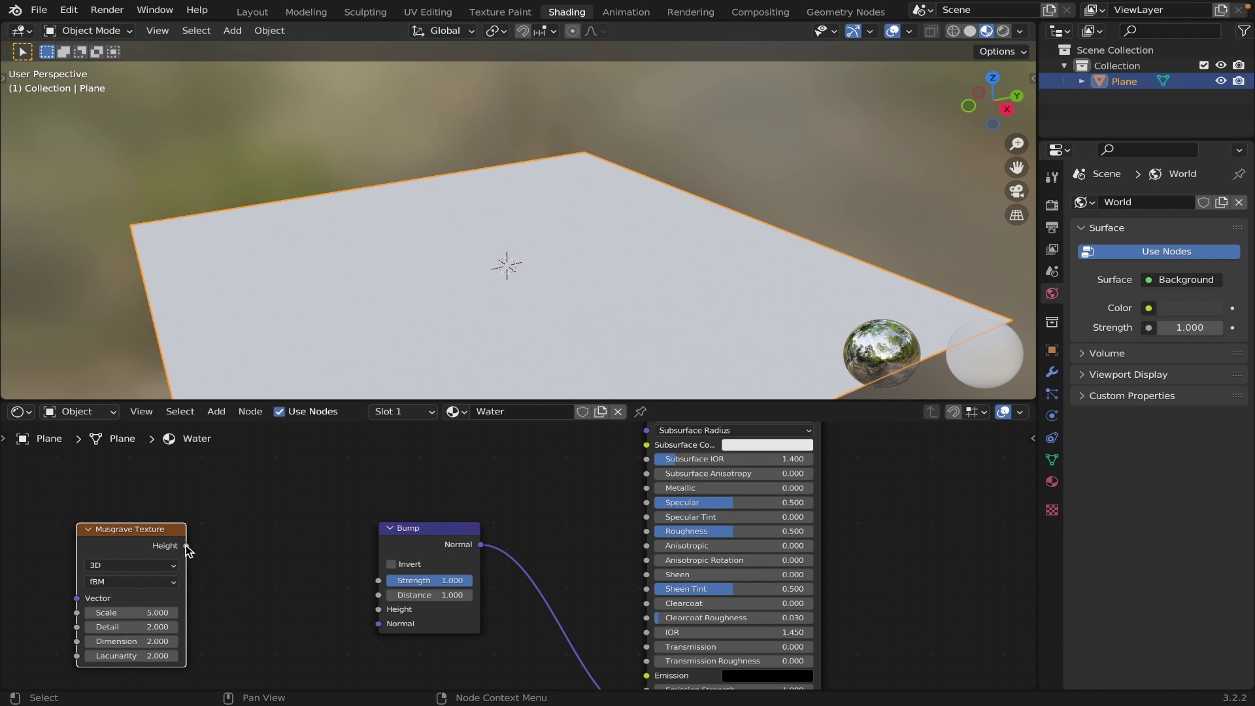
pyautogui.moveTo(186, 544); pyautogui.dragTo(376, 606)
# Add a camera to the scene and look through it in the viewport
pyautogui.moveTo(630, 317); pyautogui.dragTo(569, 315, button='middle')
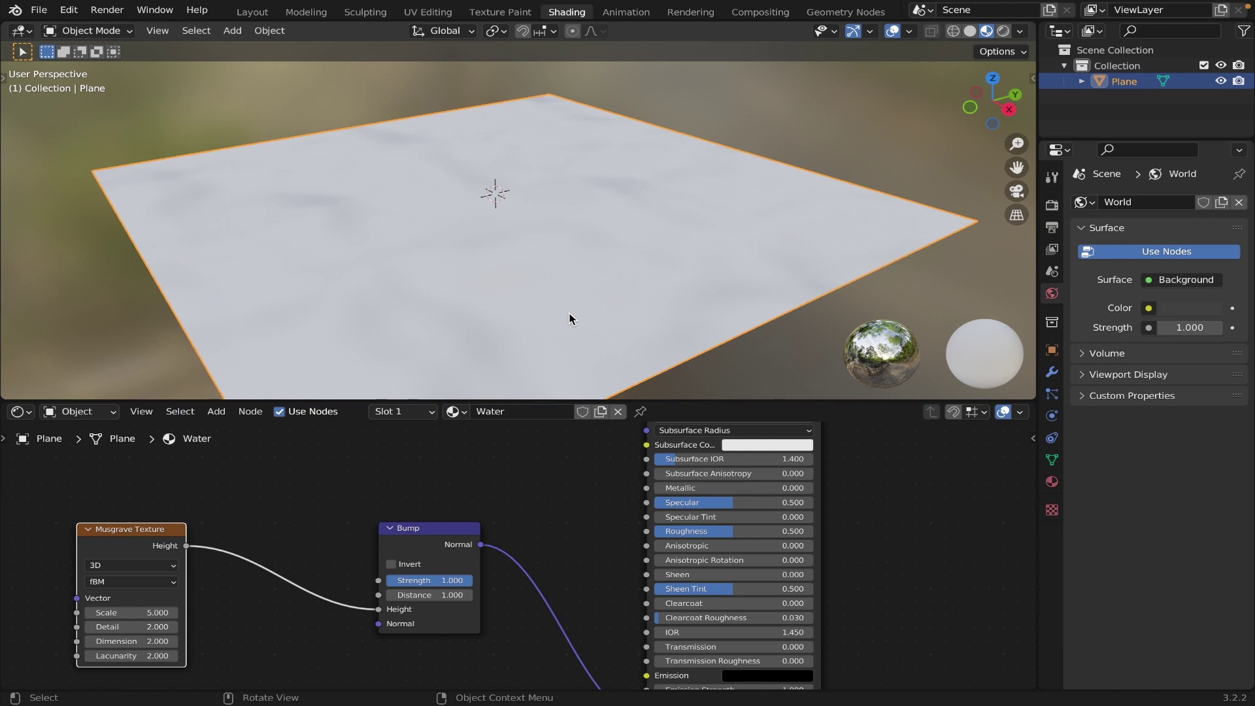
pyautogui.hotkey('shift', 'a')
pyautogui.click(501, 550)
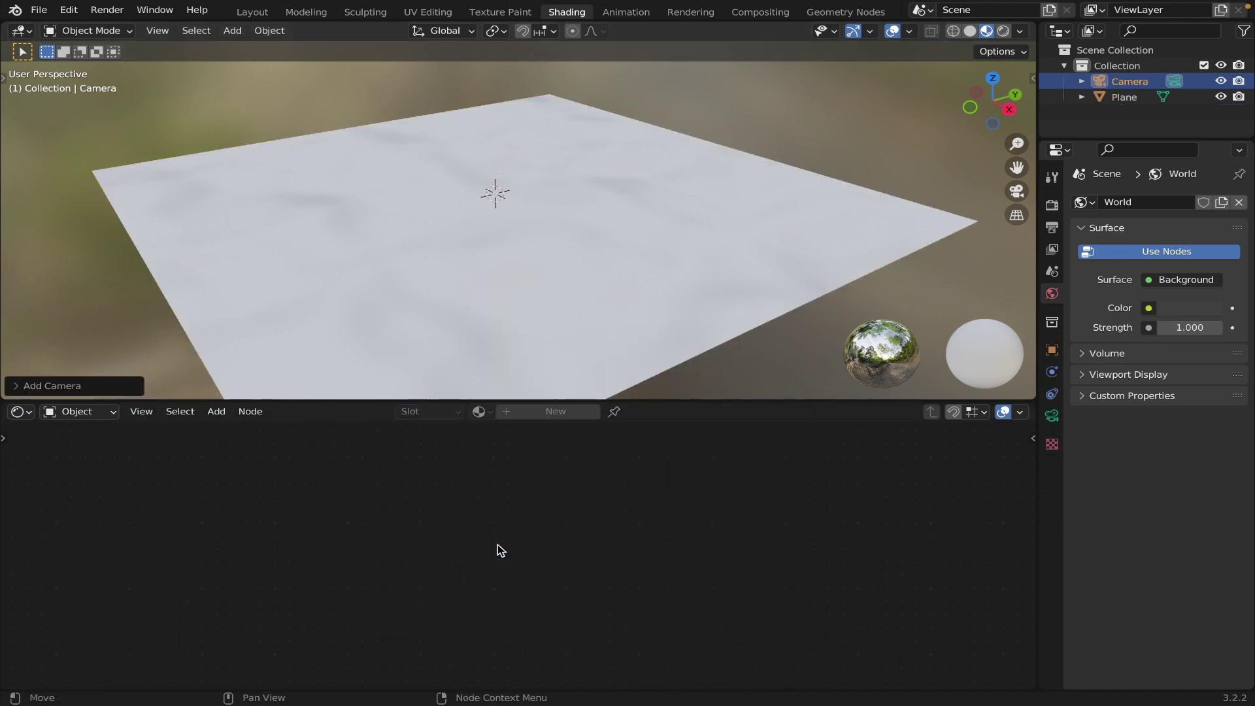
pyautogui.click(150, 31)
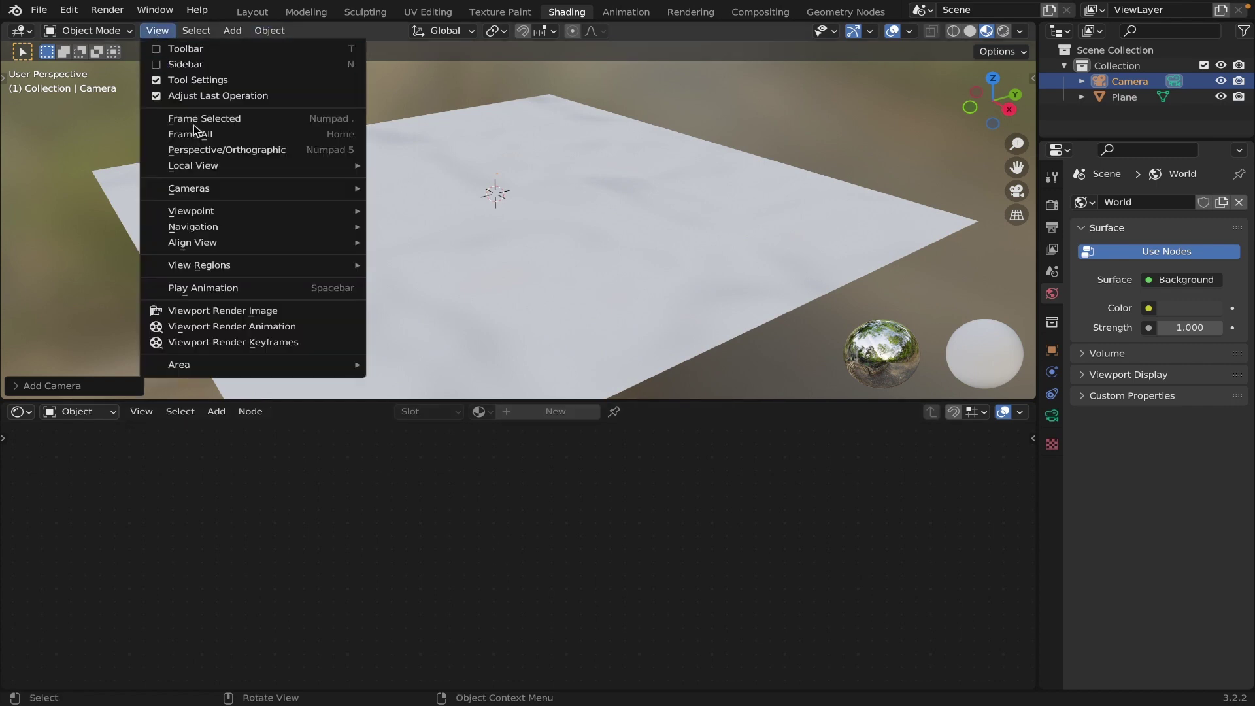
pyautogui.moveTo(196, 190)
pyautogui.click(418, 207)
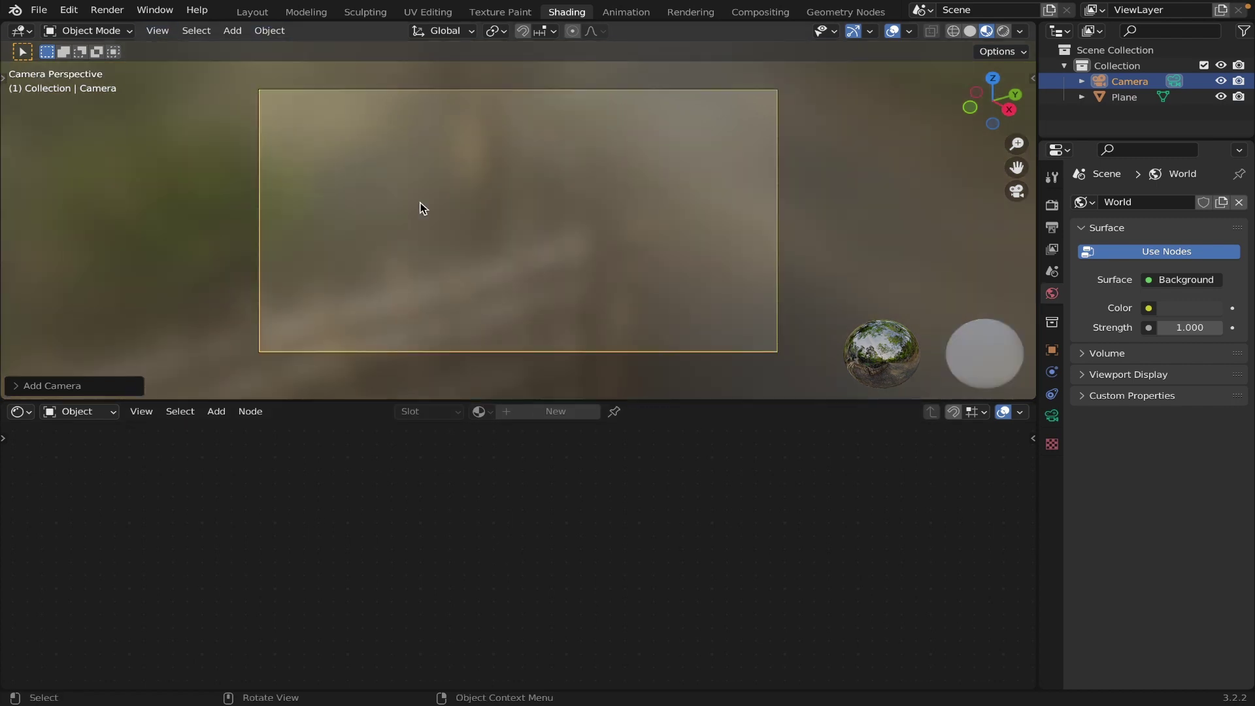
# Set the camera's rotation to 90° on X and 0° on Y
pyautogui.click(1052, 349)
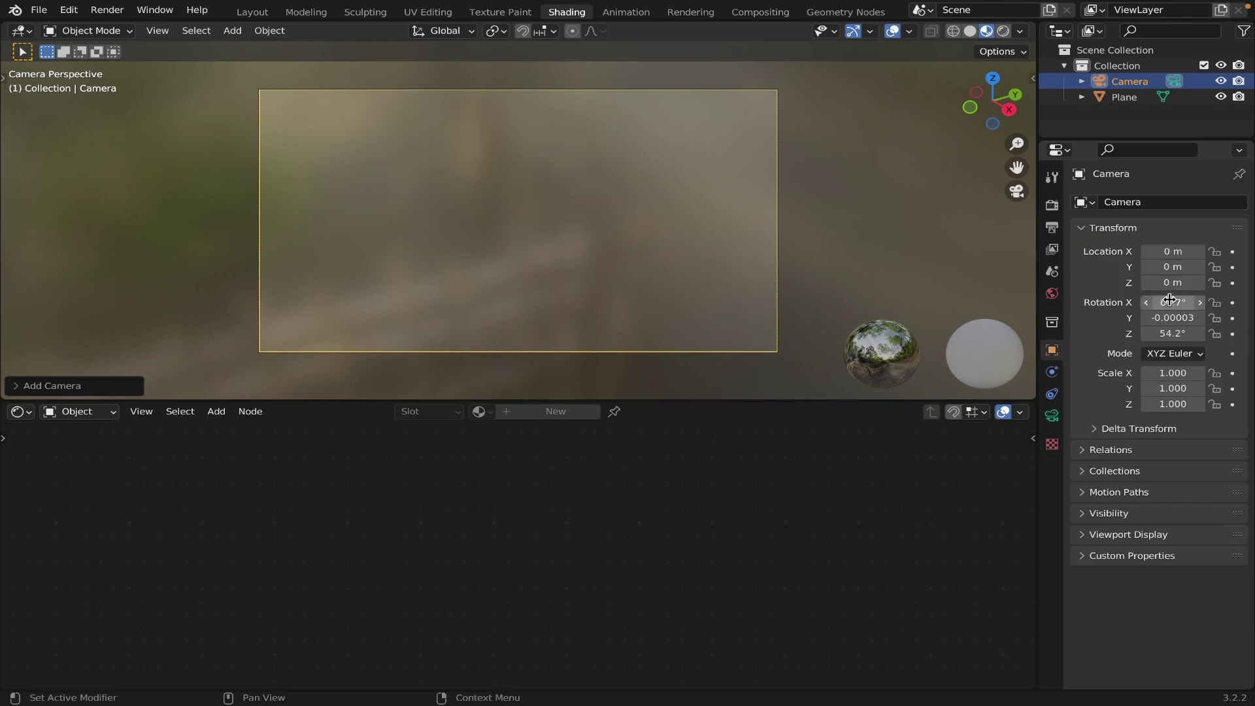
pyautogui.click(1171, 304)
pyautogui.write('90')
pyautogui.press('Tab')
pyautogui.write('0')
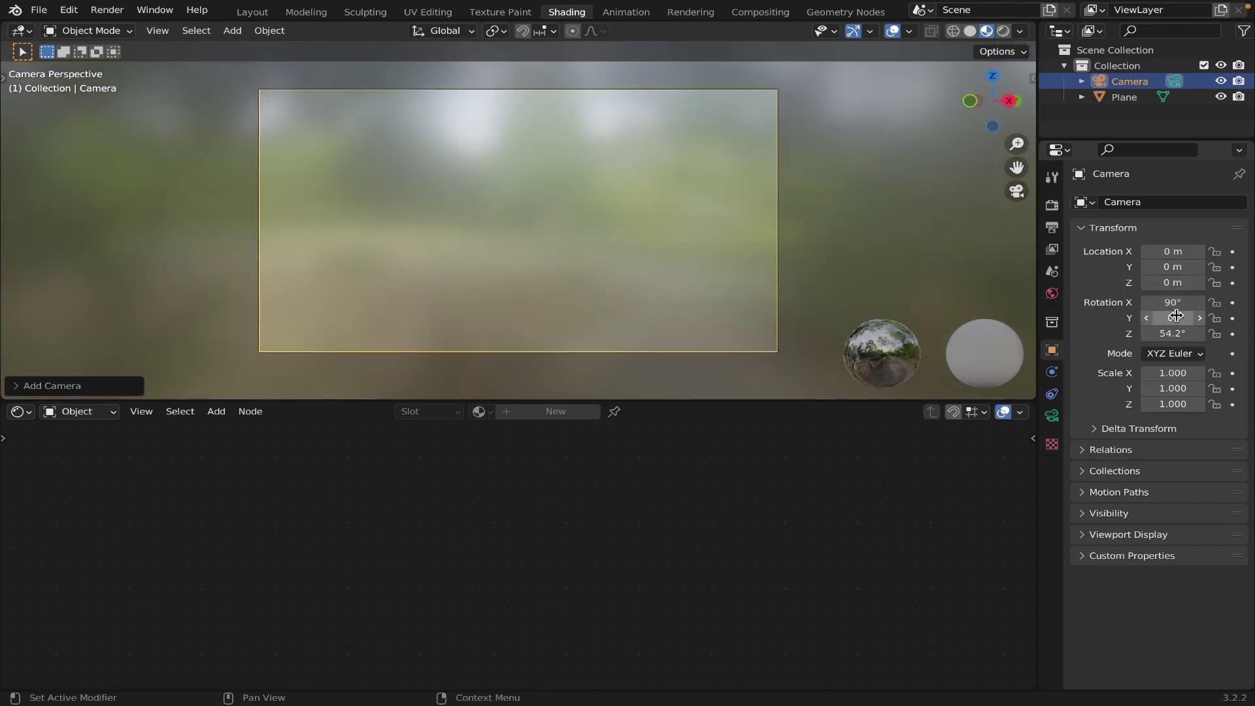
pyautogui.press('Return')
# Raise the camera to a Z location of 0.18 m and set its X location to 10 m
pyautogui.moveTo(1172, 283); pyautogui.dragTo(1184, 282)
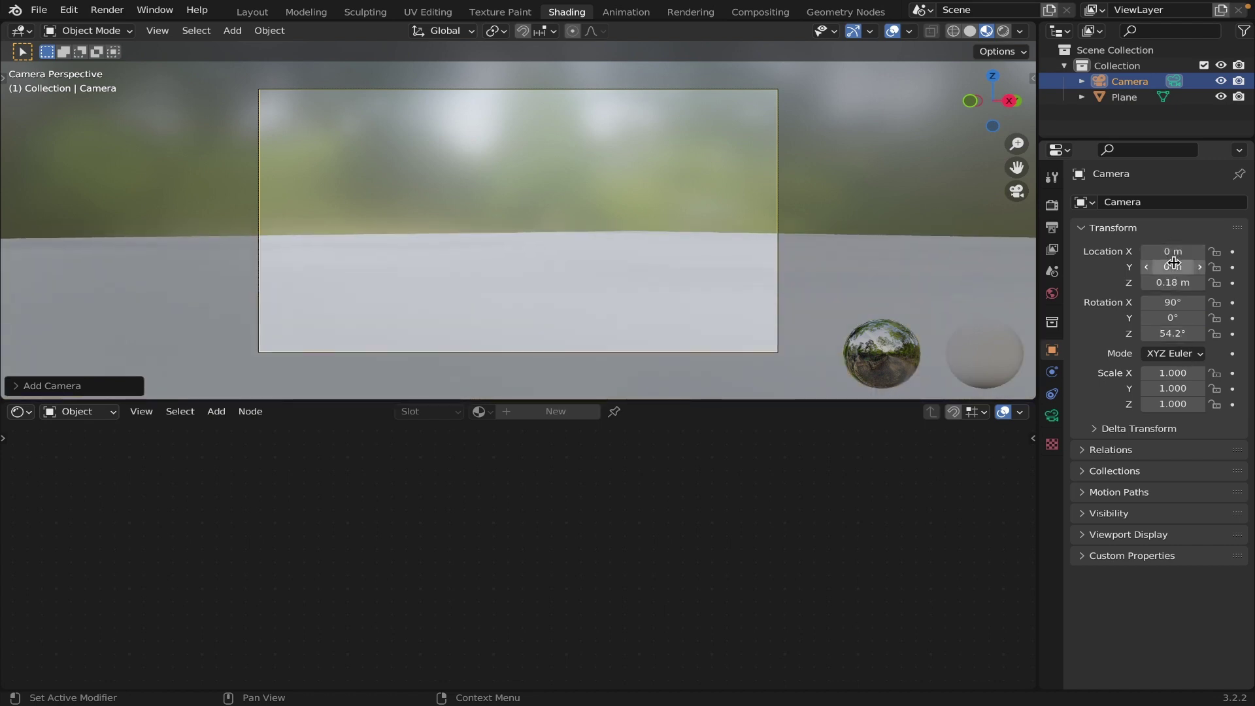
pyautogui.moveTo(1173, 252); pyautogui.dragTo(1217, 253)
pyautogui.click(1172, 251)
pyautogui.write('10')
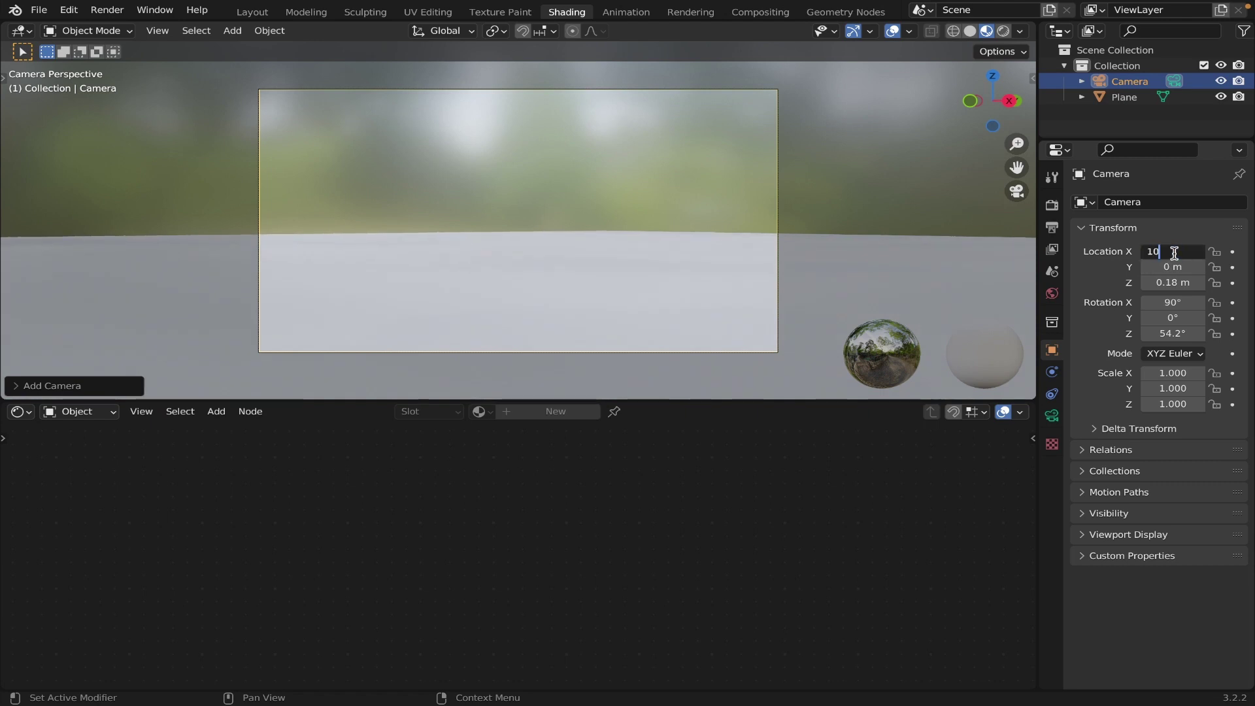
pyautogui.press('Return')
# Set the camera's Z rotation to 90° so it faces the plane
pyautogui.click(1172, 333)
pyautogui.write('0')
pyautogui.press('Return')
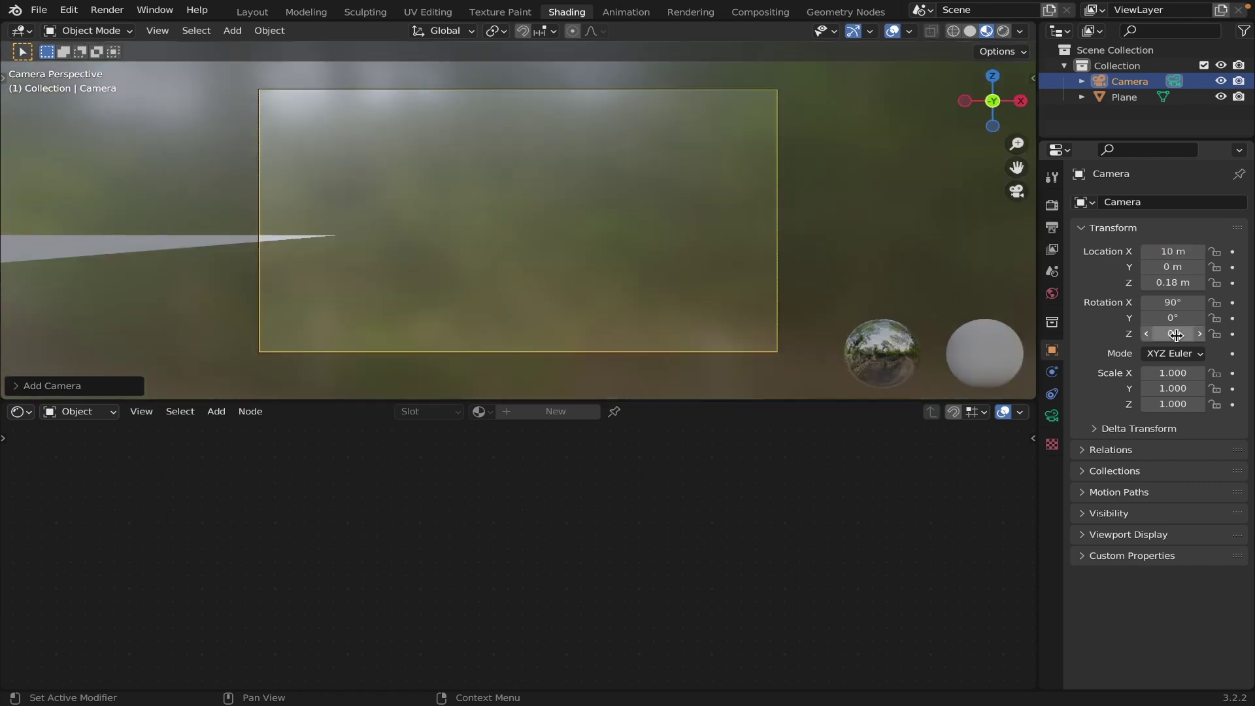
pyautogui.moveTo(1172, 333); pyautogui.dragTo(1206, 333)
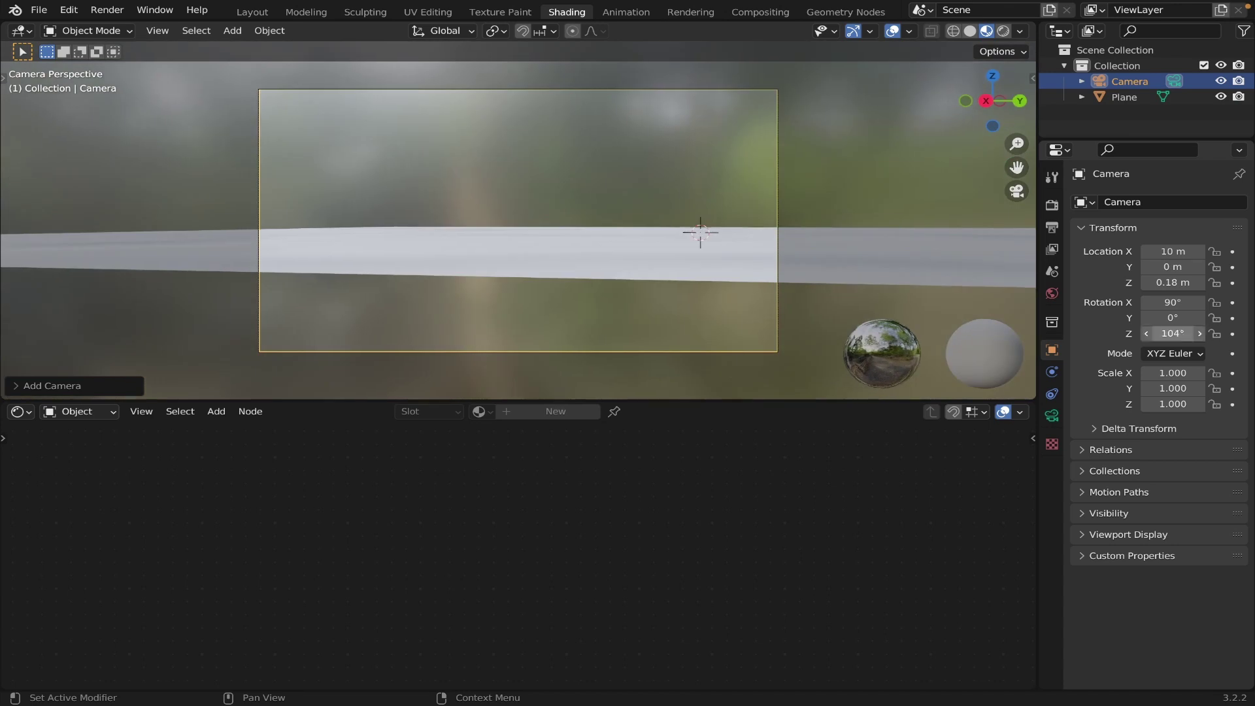
pyautogui.click(1172, 333)
pyautogui.write('90')
pyautogui.press('Return')
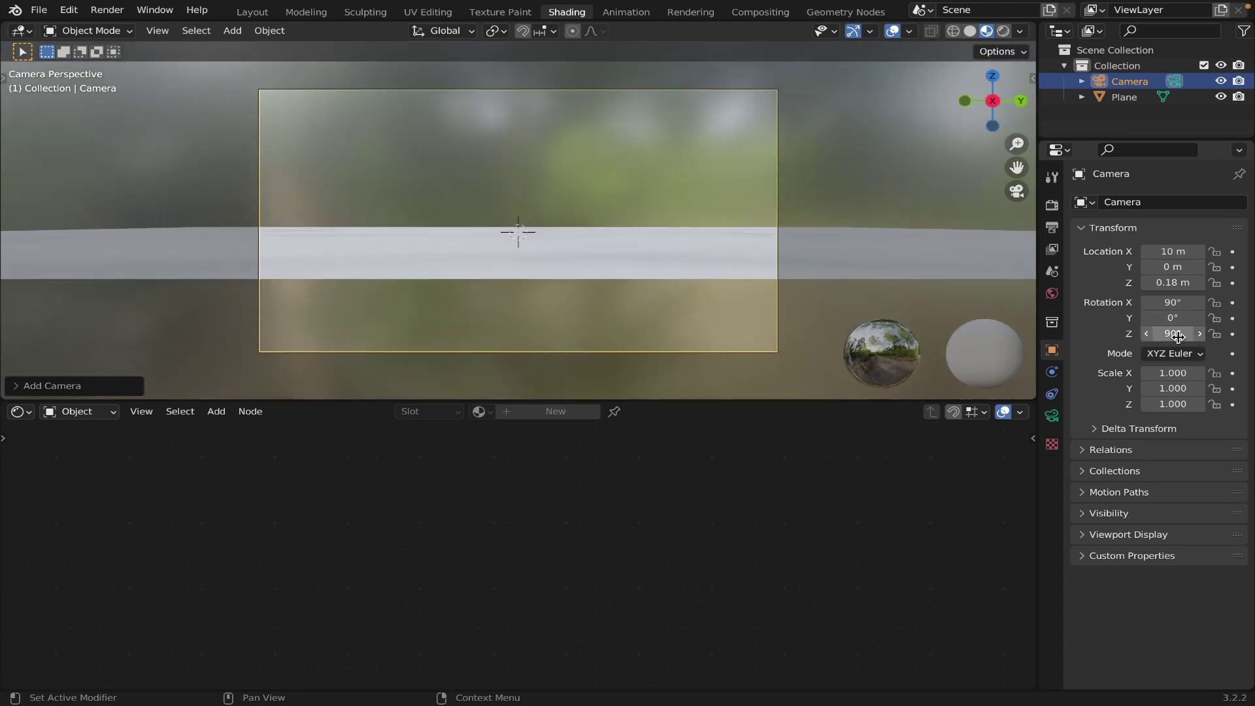
# Set the camera's Z location to 0.61 m and tilt it slightly upward with the X rotation
pyautogui.click(1172, 282)
pyautogui.write('0.3')
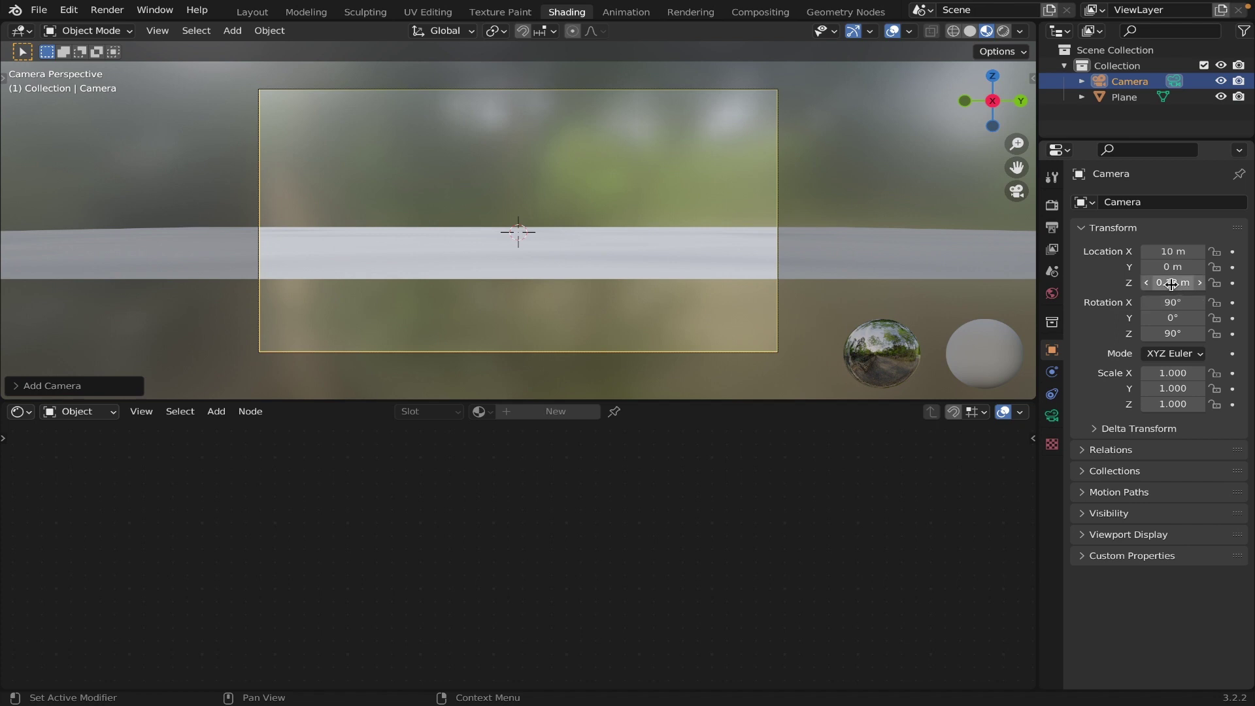
pyautogui.press('Return')
pyautogui.moveTo(1172, 282); pyautogui.dragTo(1172, 285)
pyautogui.click(1171, 286)
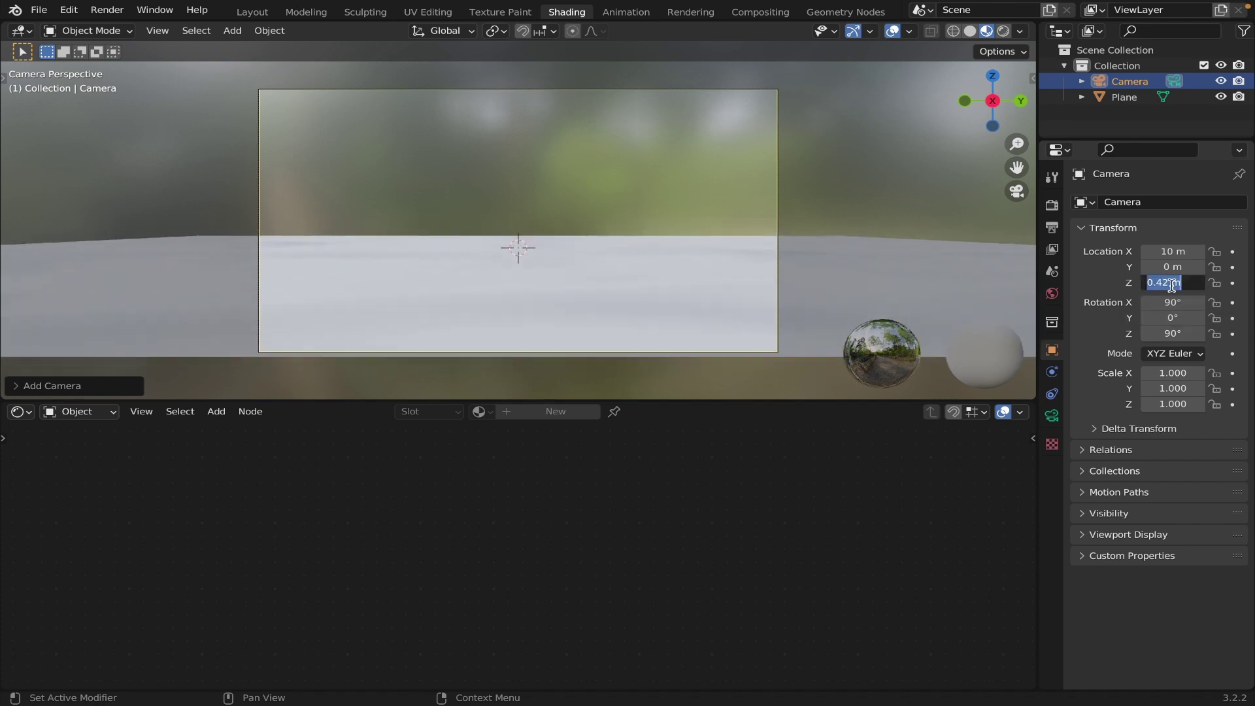
pyautogui.write('0.61')
pyautogui.press('Return')
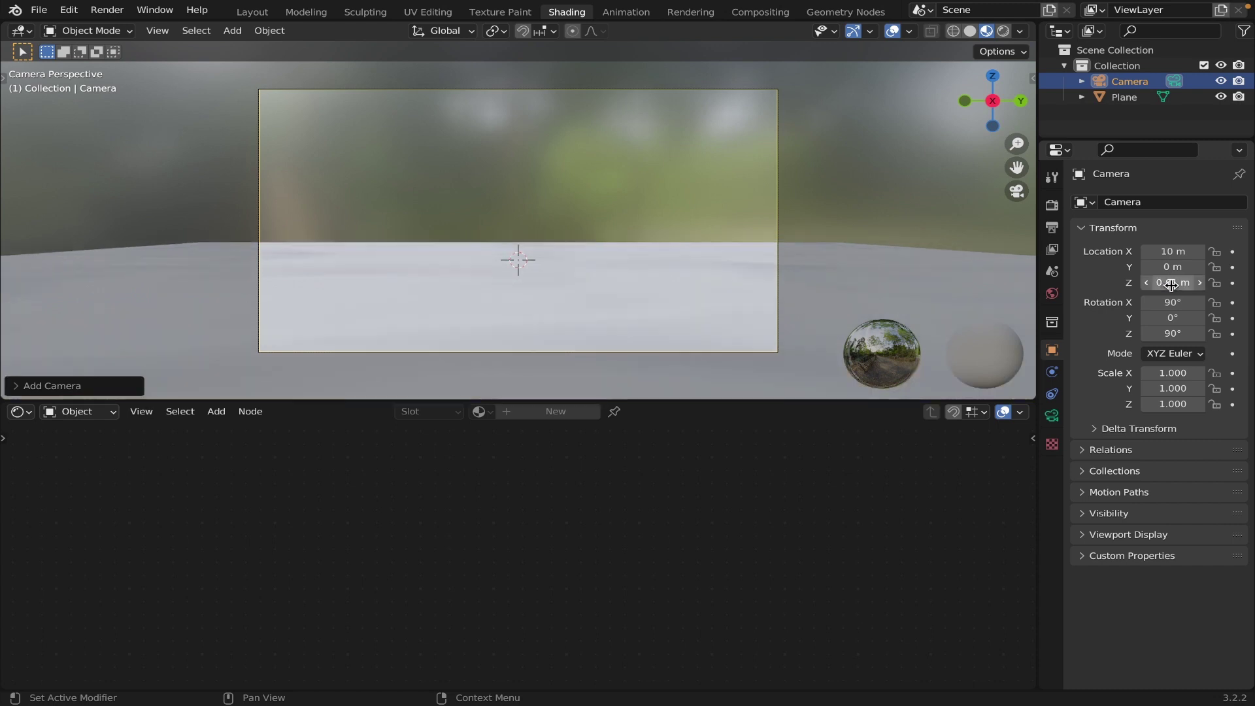
pyautogui.moveTo(1172, 301); pyautogui.dragTo(1176, 302)
# Select the plane and rename the object Water
pyautogui.click(810, 273)
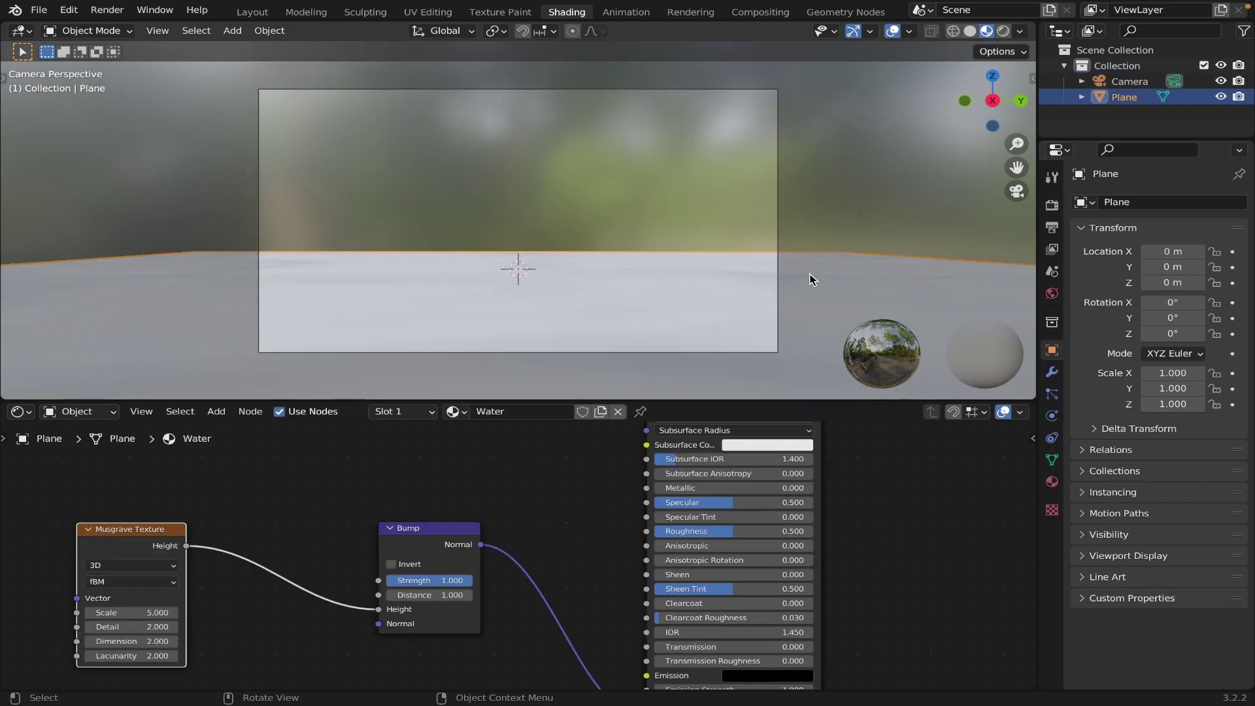
pyautogui.doubleClick(1121, 96)
pyautogui.write('Wate')
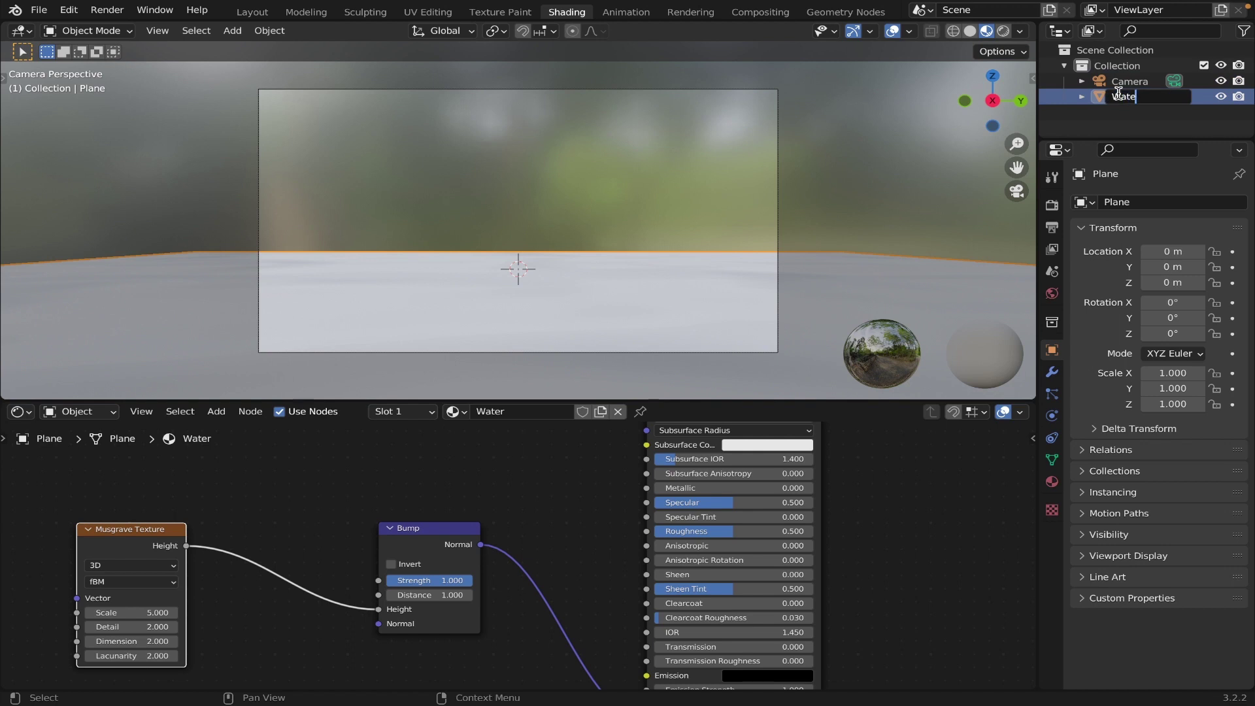
pyautogui.write('r')
pyautogui.press('Return')
# Set the Bump node's Strength to 0.1 and the Principled BSDF's Metallic to about 0.952
pyautogui.scroll(-3, 422, 568)
pyautogui.hscroll(-3, 421, 568)
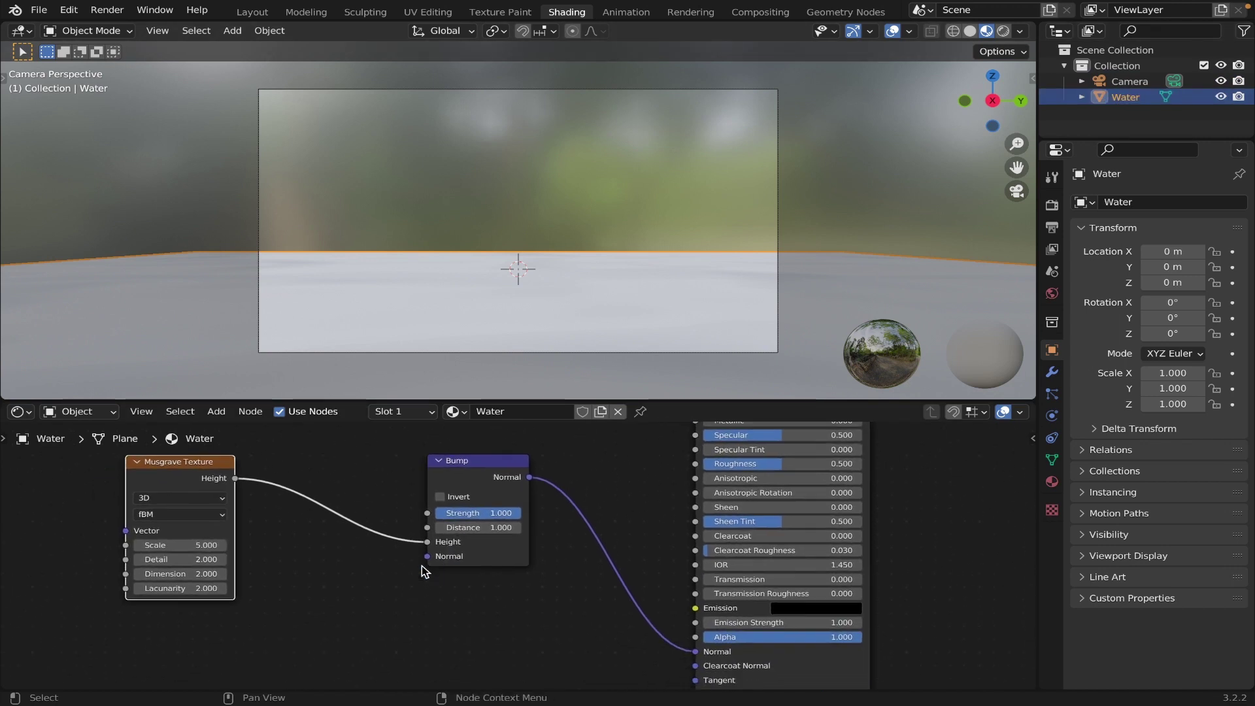
pyautogui.scroll(1, 422, 566)
pyautogui.hscroll(1, 421, 566)
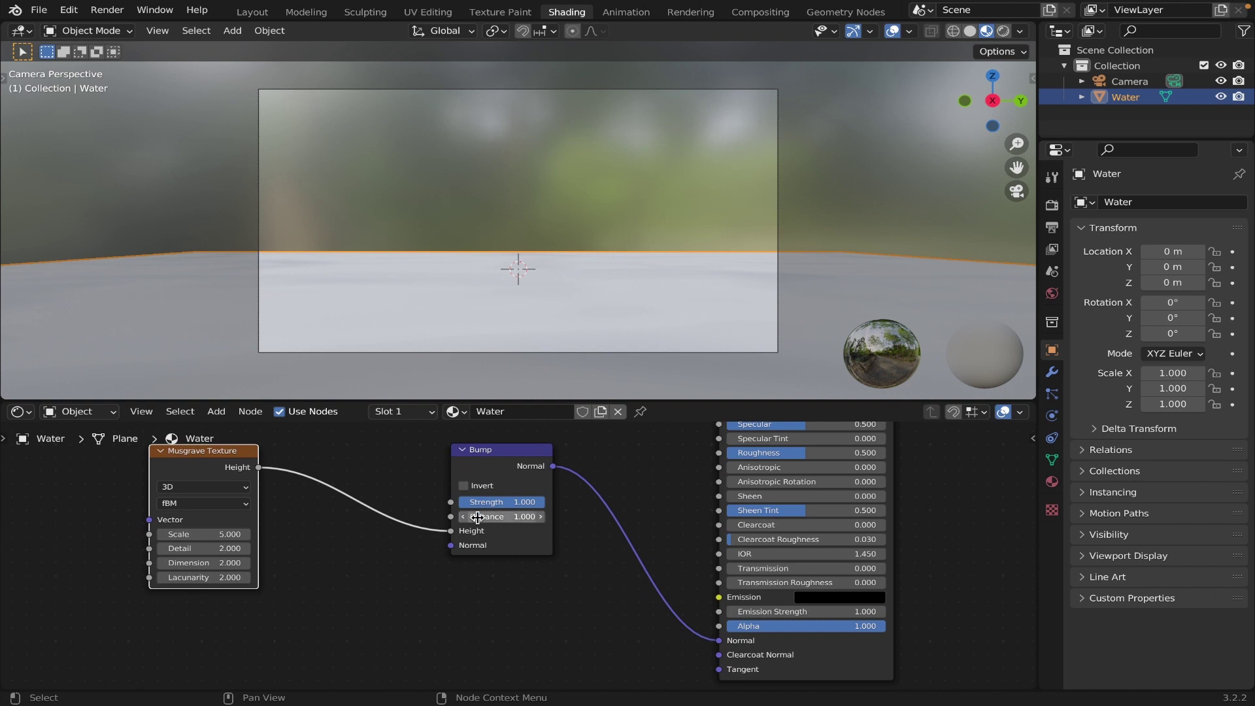
pyautogui.click(509, 498)
pyautogui.write('0')
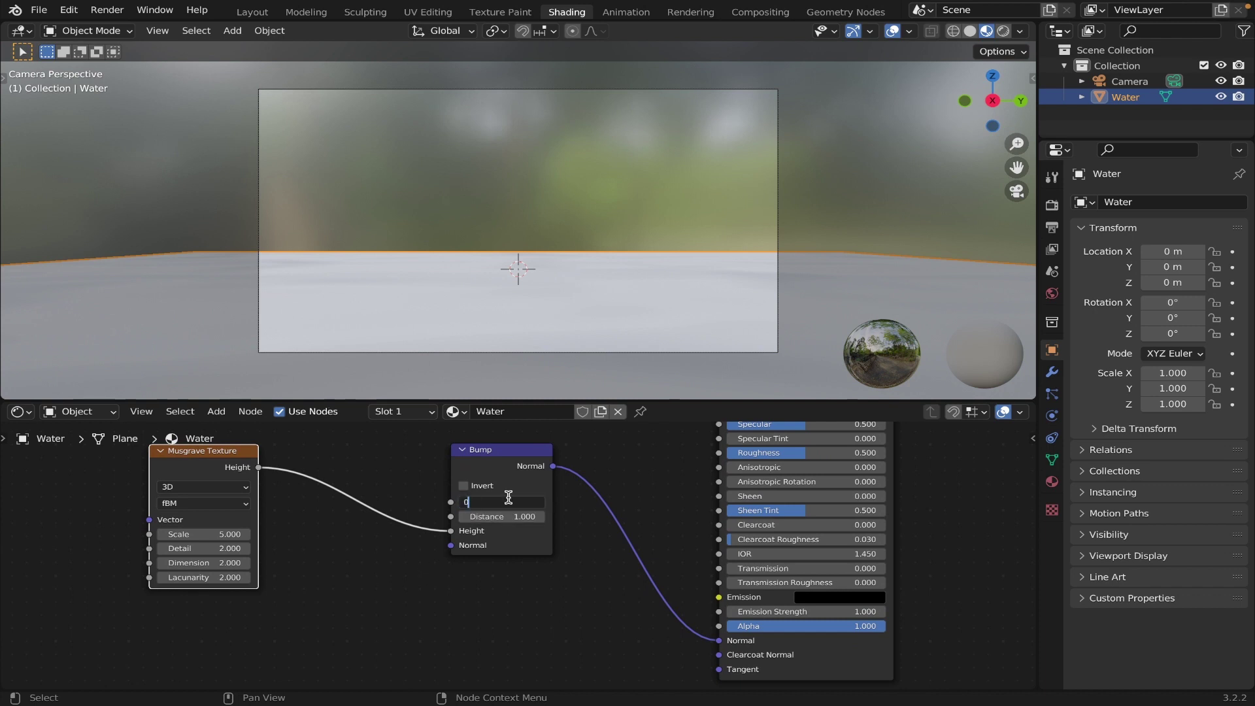
pyautogui.write('.1')
pyautogui.press('Return')
pyautogui.moveTo(781, 430); pyautogui.dragTo(637, 531, button='middle')
pyautogui.moveTo(596, 515); pyautogui.dragTo(744, 515)
# Set the Musgrave Texture node's Scale to 107.2 and its Detail to 15
pyautogui.hscroll(-10, 535, 581)
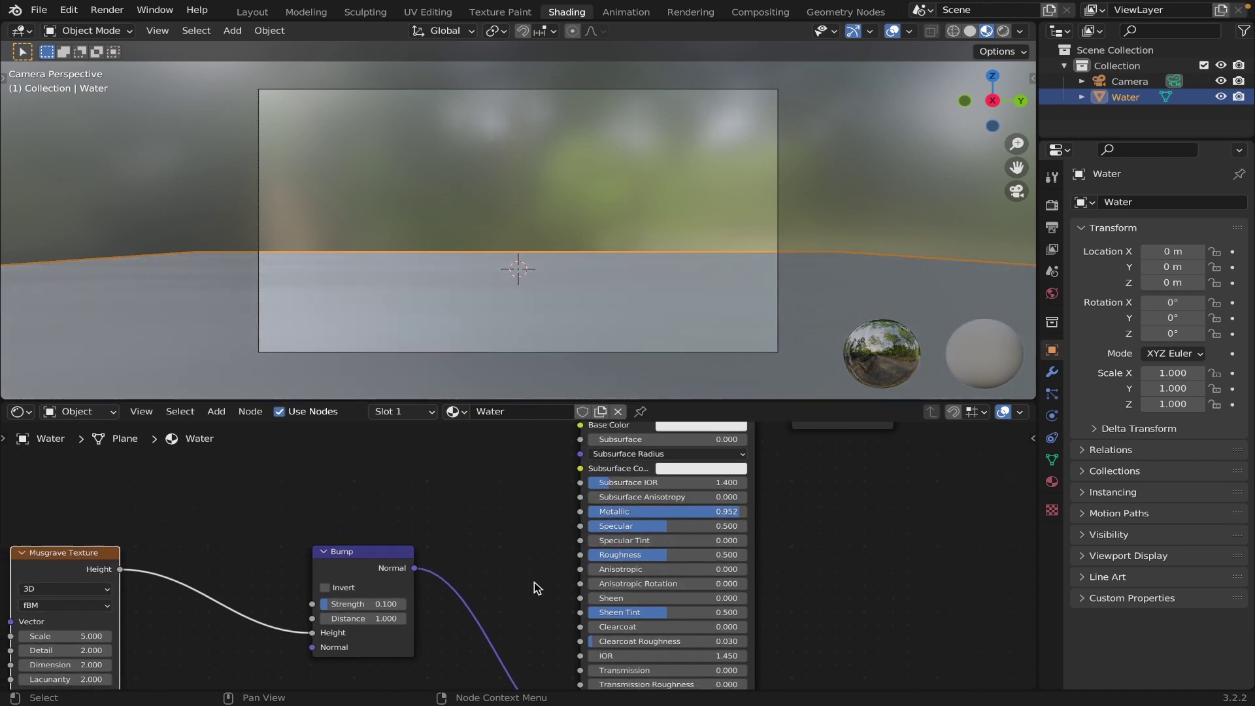
pyautogui.click(295, 562)
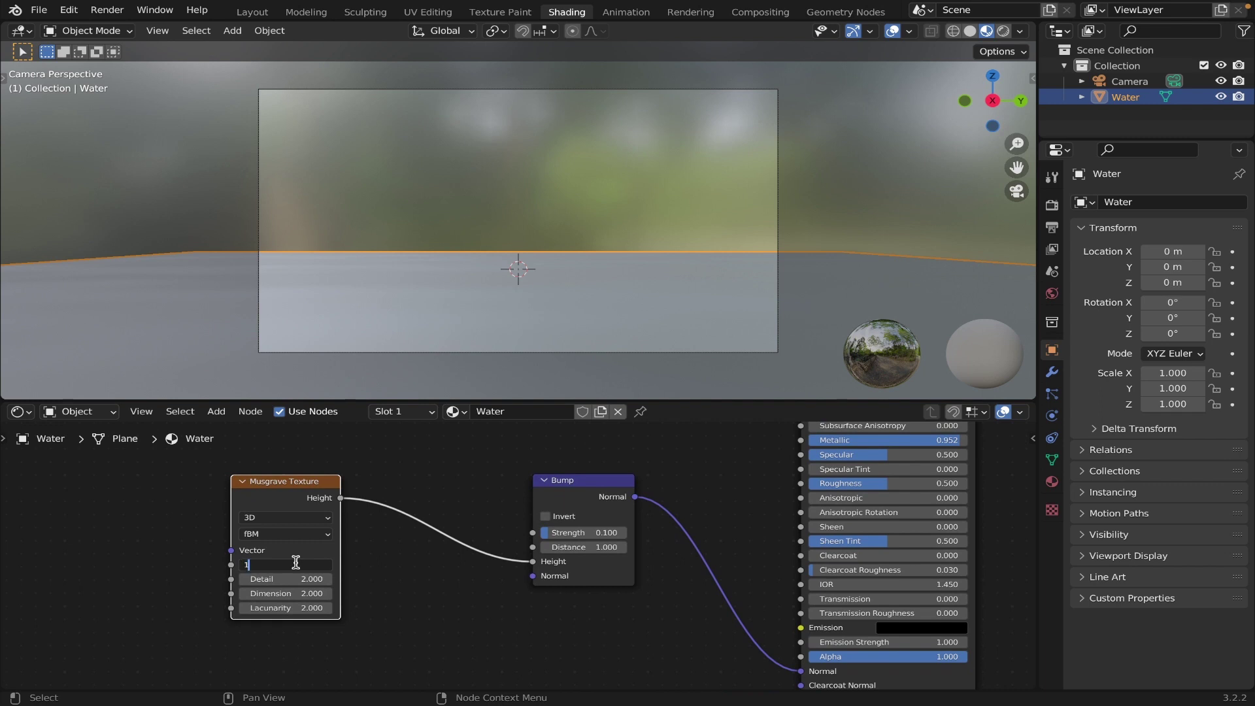
pyautogui.write('107.2')
pyautogui.press('Return')
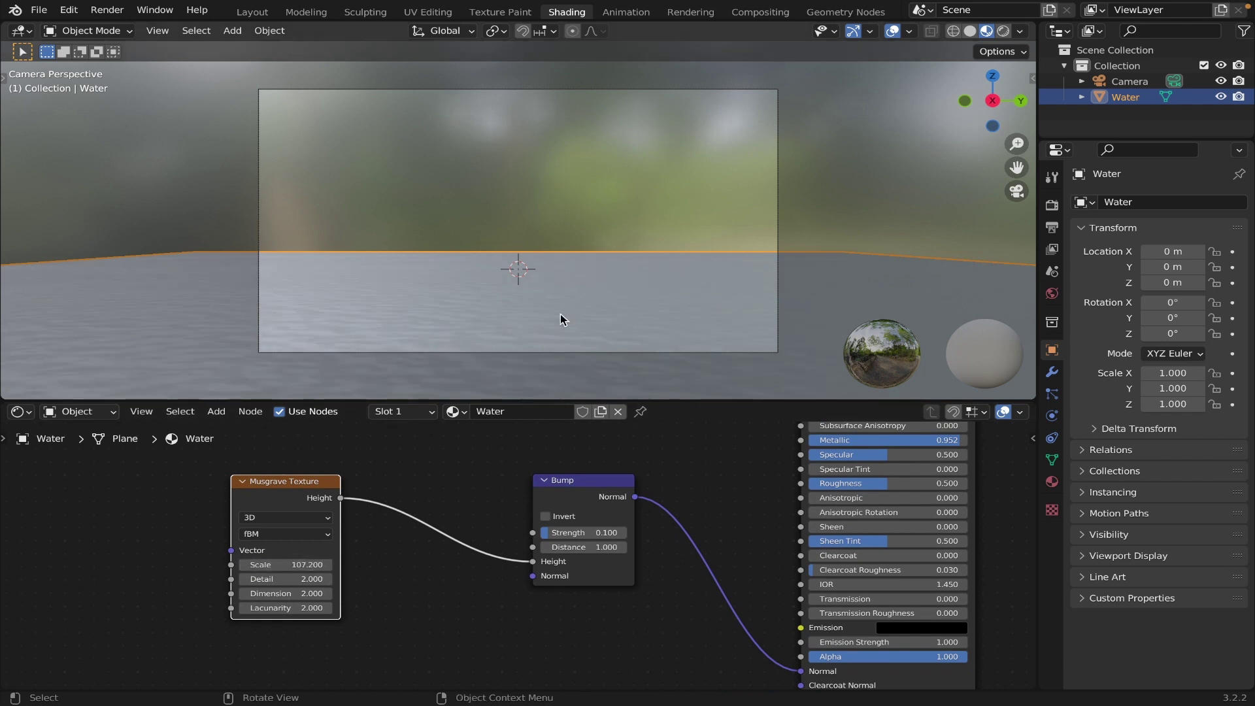
pyautogui.moveTo(288, 583); pyautogui.dragTo(320, 556, button='middle')
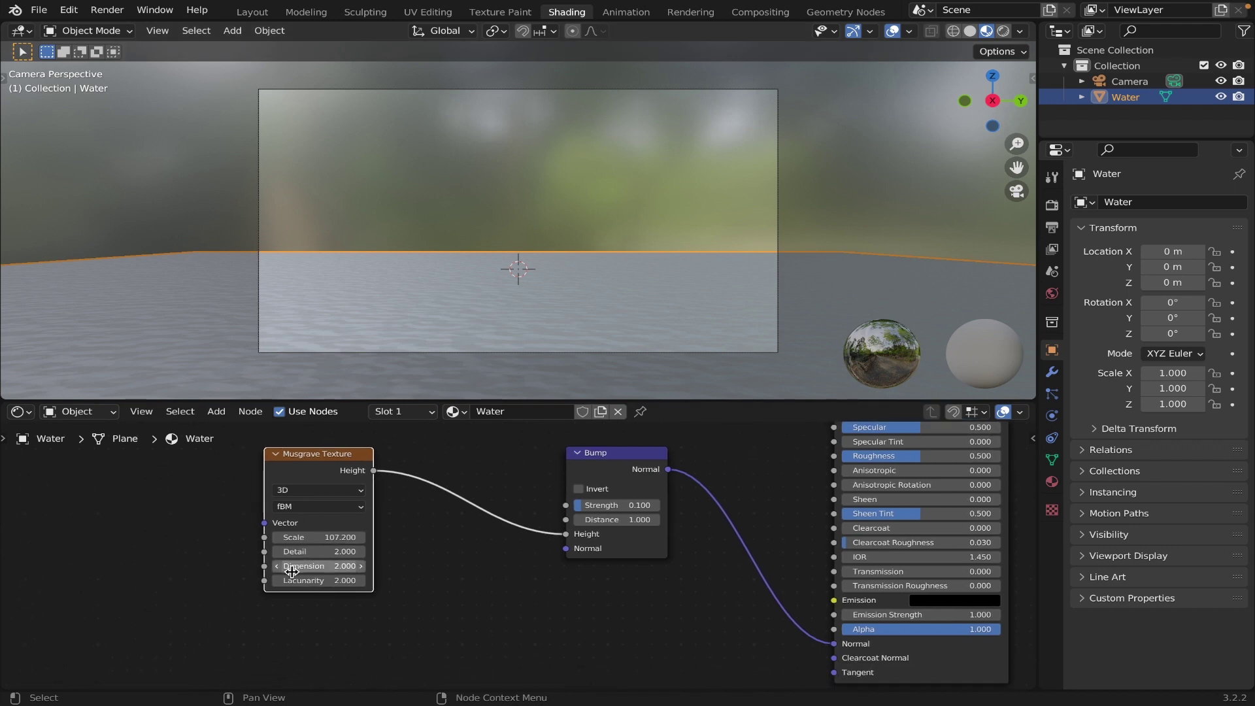
pyautogui.moveTo(319, 554); pyautogui.dragTo(320, 554)
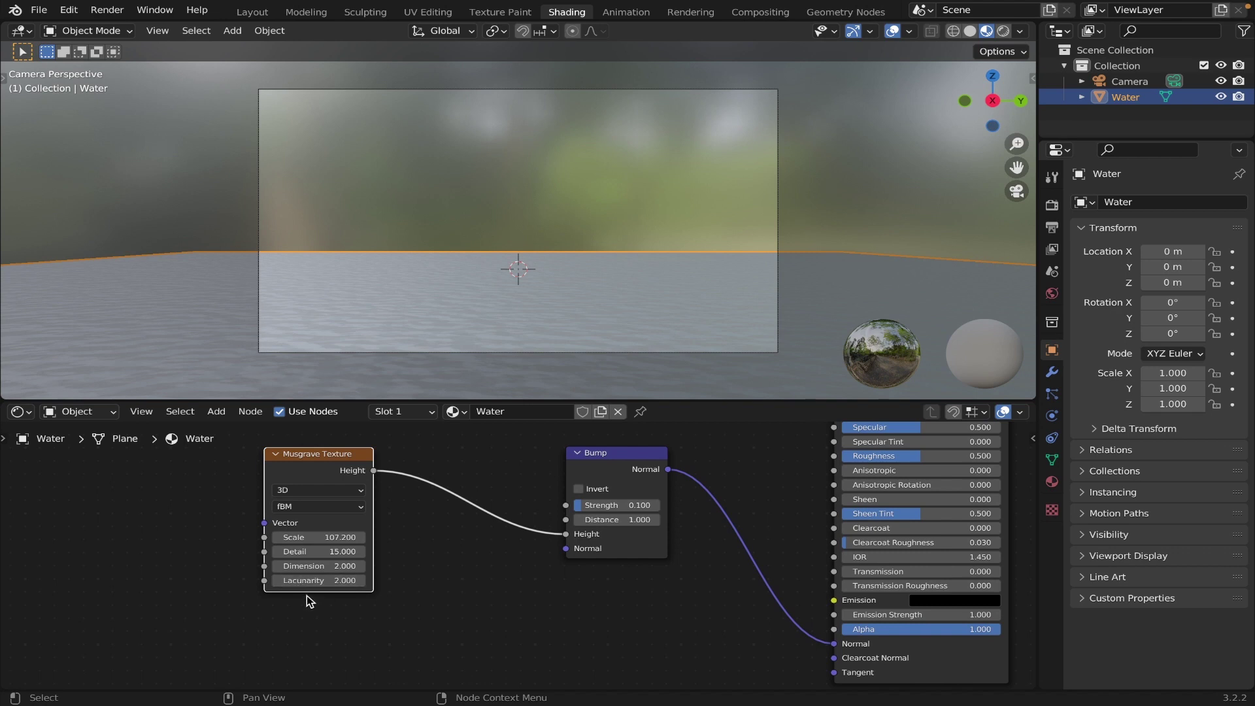
# Set the Musgrave Texture node's Lacunarity to 0.2 and its Dimension to 0.8
pyautogui.doubleClick(313, 580)
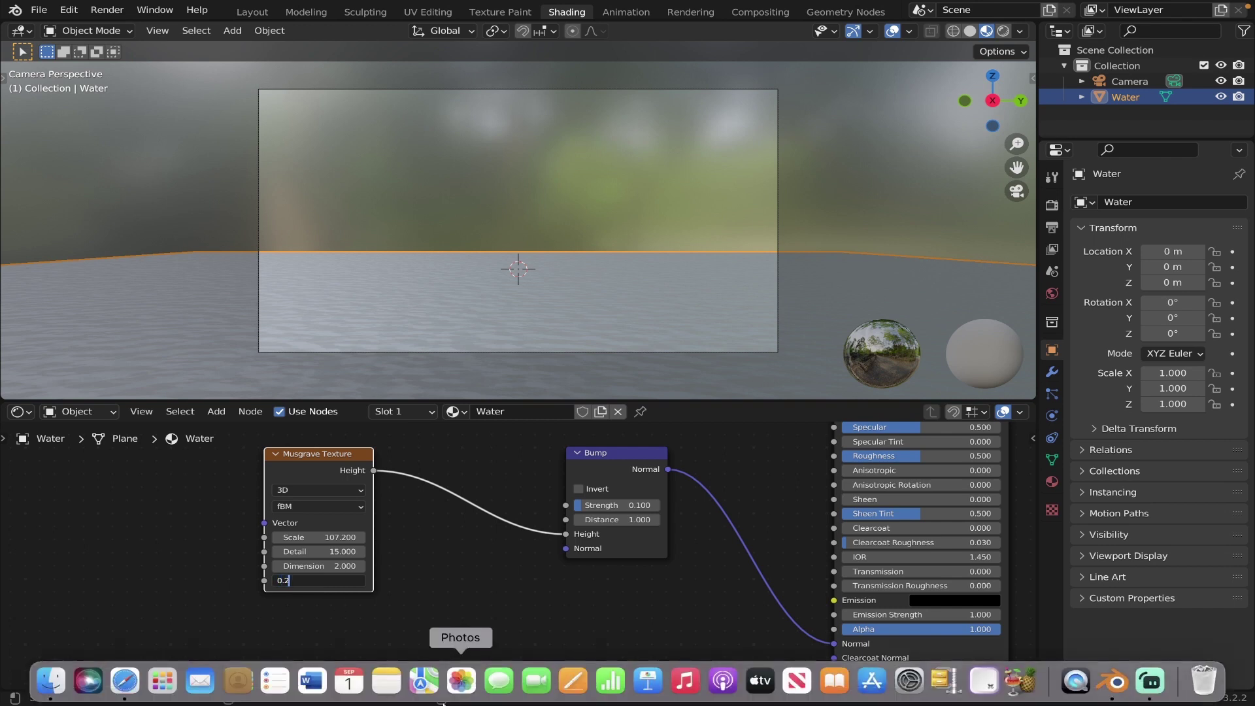
pyautogui.write('0.2')
pyautogui.press('Return')
pyautogui.doubleClick(324, 566)
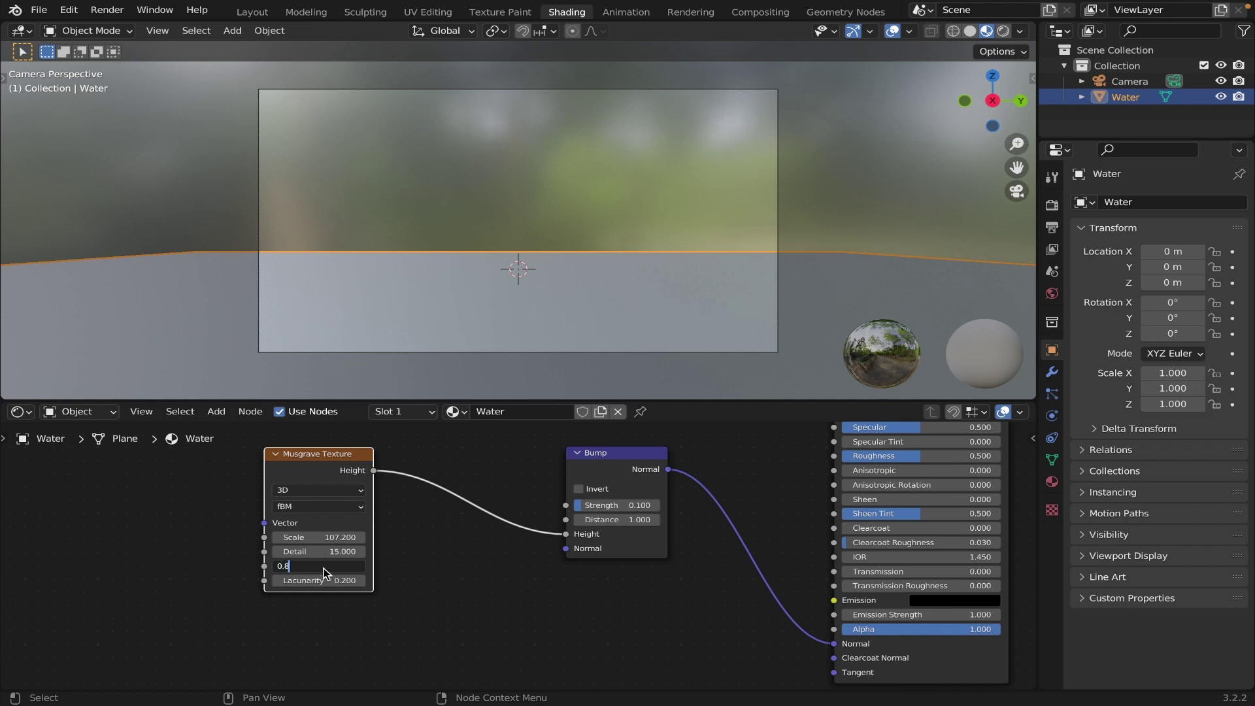
pyautogui.write('0.8')
pyautogui.press('Return')
# Check in the preferences whether the Node Wrangler and Import Images as Planes add-ons are enabled
pyautogui.click(69, 10)
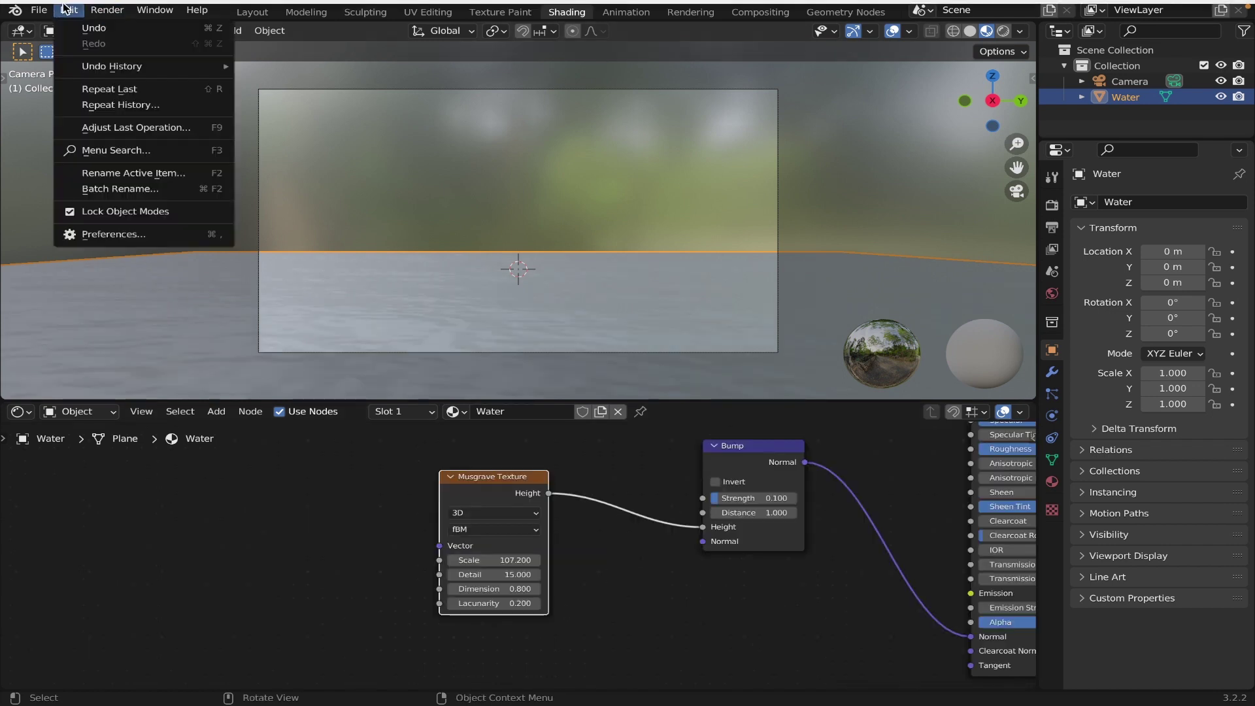
pyautogui.click(121, 237)
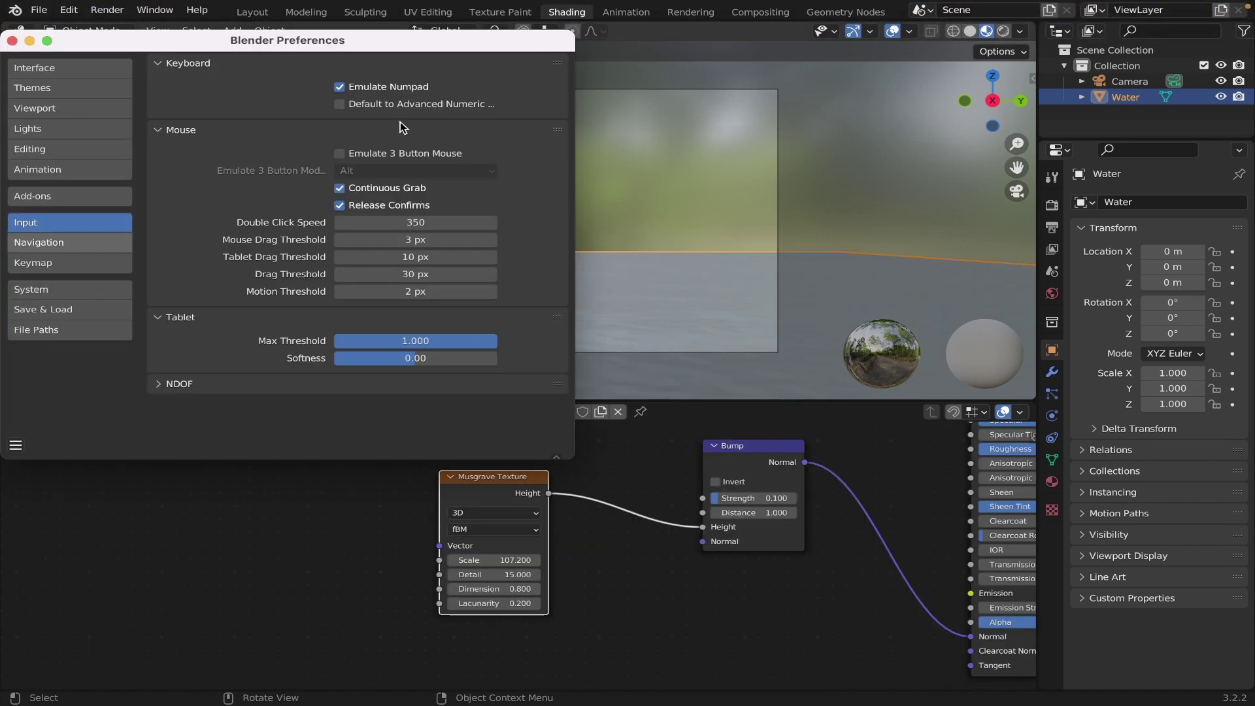
pyautogui.click(69, 196)
pyautogui.click(496, 85)
pyautogui.write('Node')
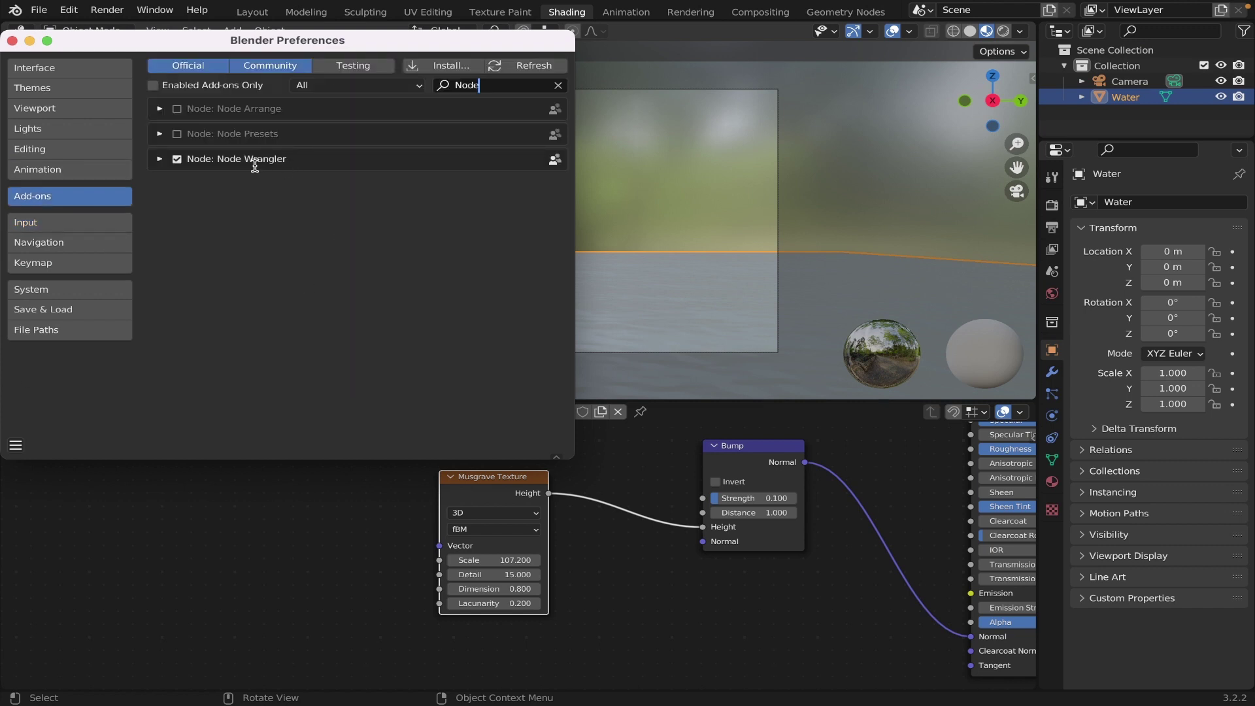
pyautogui.click(558, 86)
pyautogui.write('image')
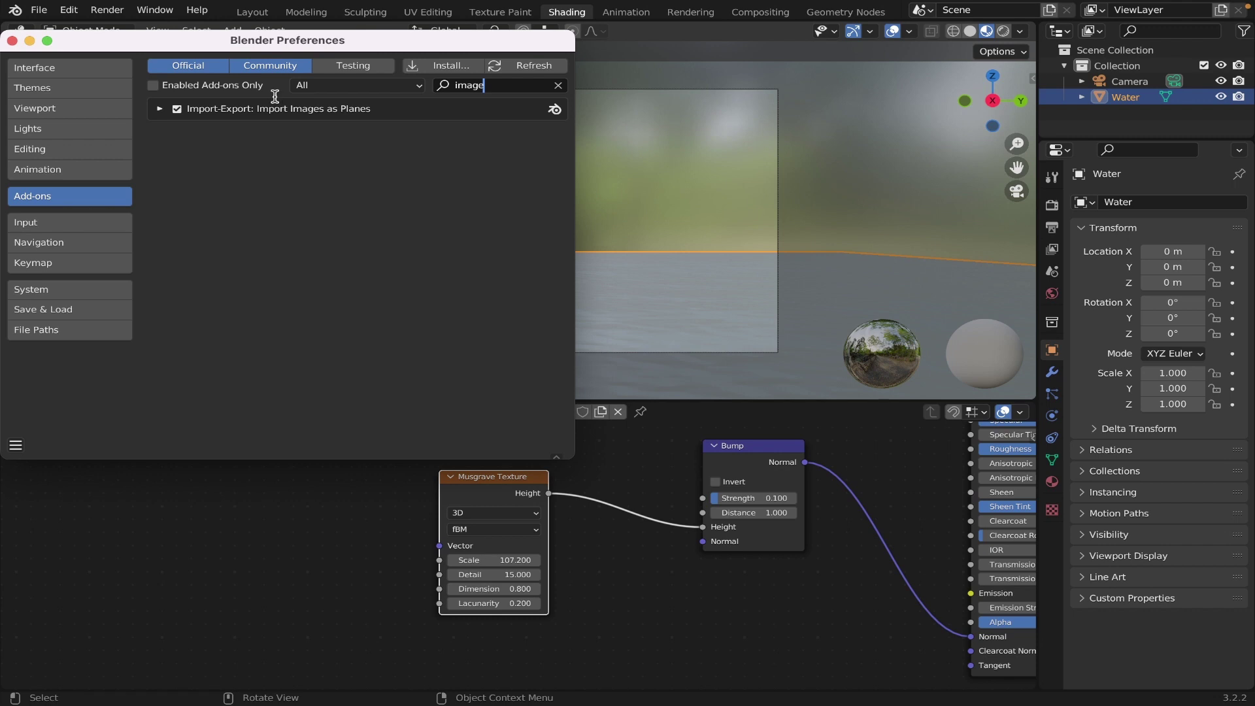
pyautogui.hotkey('alt', 'F4')
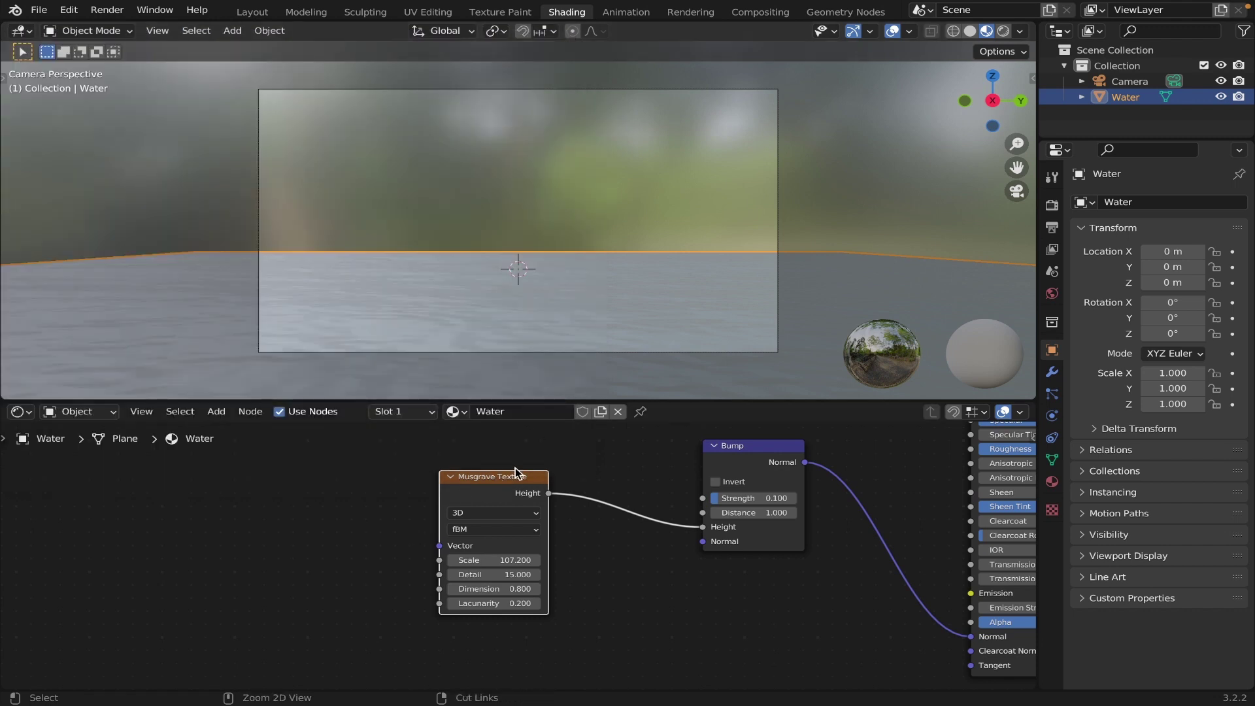
# Add Texture Coordinate and Mapping nodes connected to the Musgrave Texture's Vector input
pyautogui.hotkey('ctrl', 't')
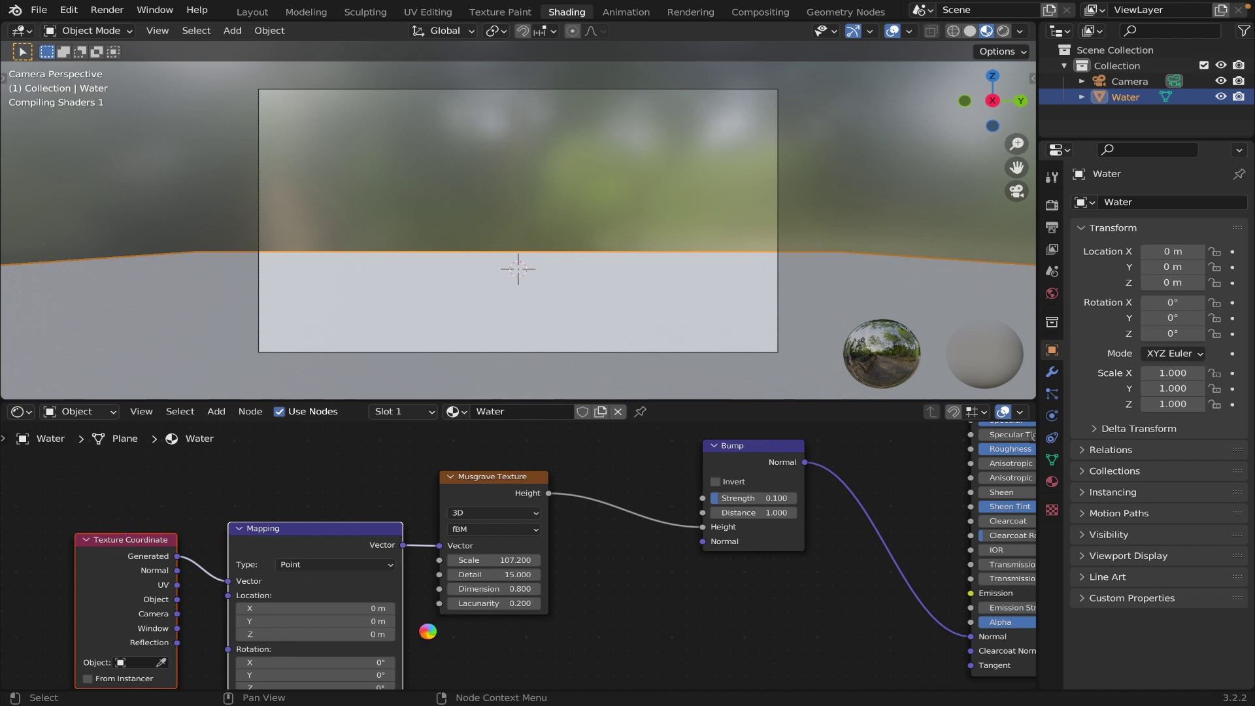
# Set the Eevee viewport samples to 5 and disable viewport denoising
pyautogui.click(1052, 227)
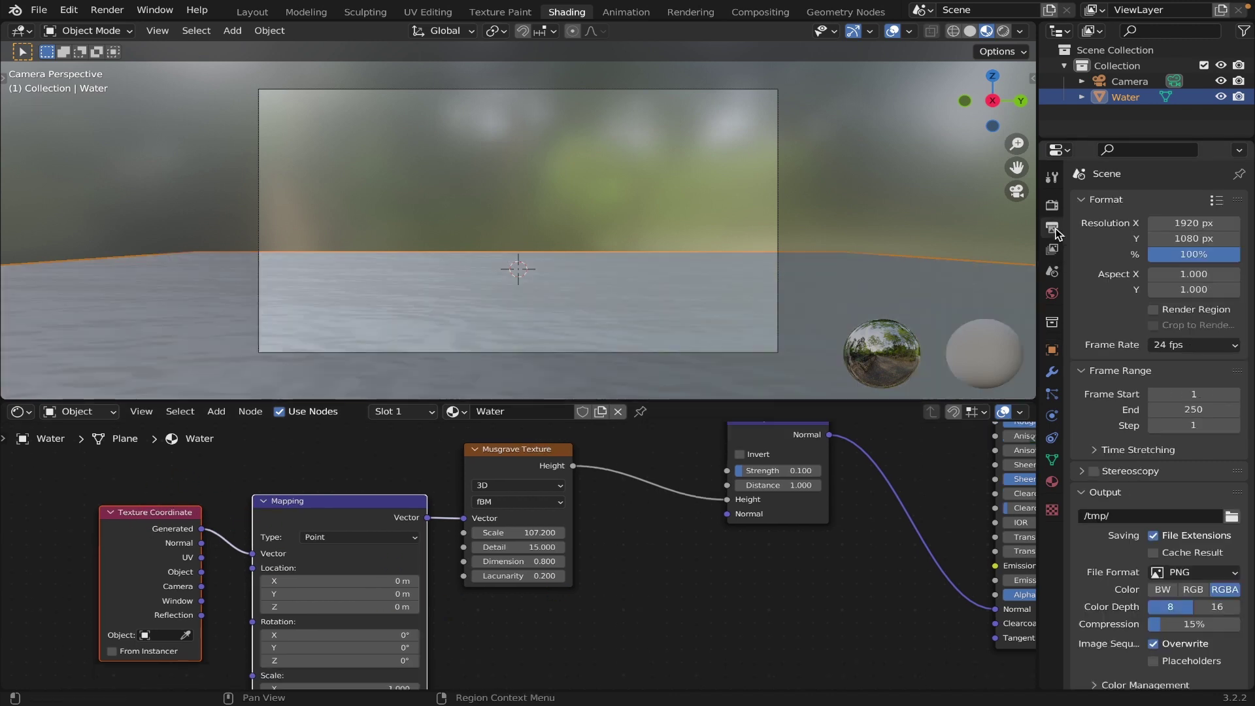
pyautogui.click(1051, 204)
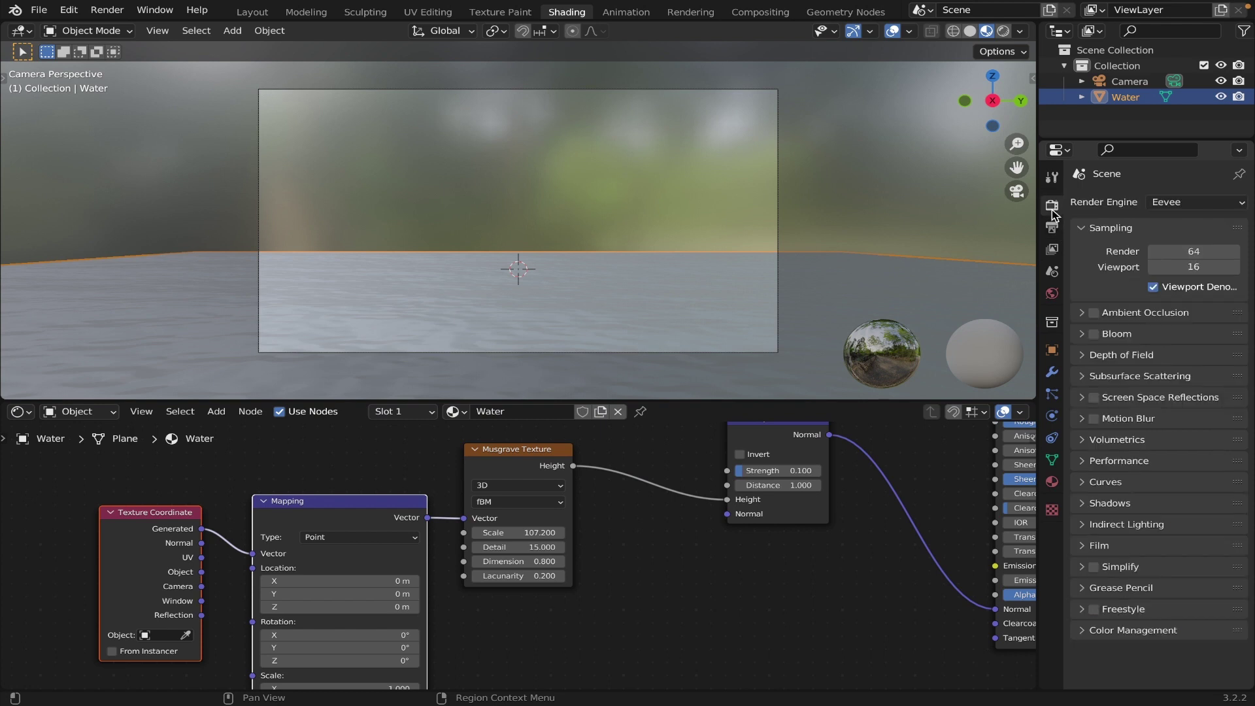
pyautogui.click(1193, 267)
pyautogui.write('5')
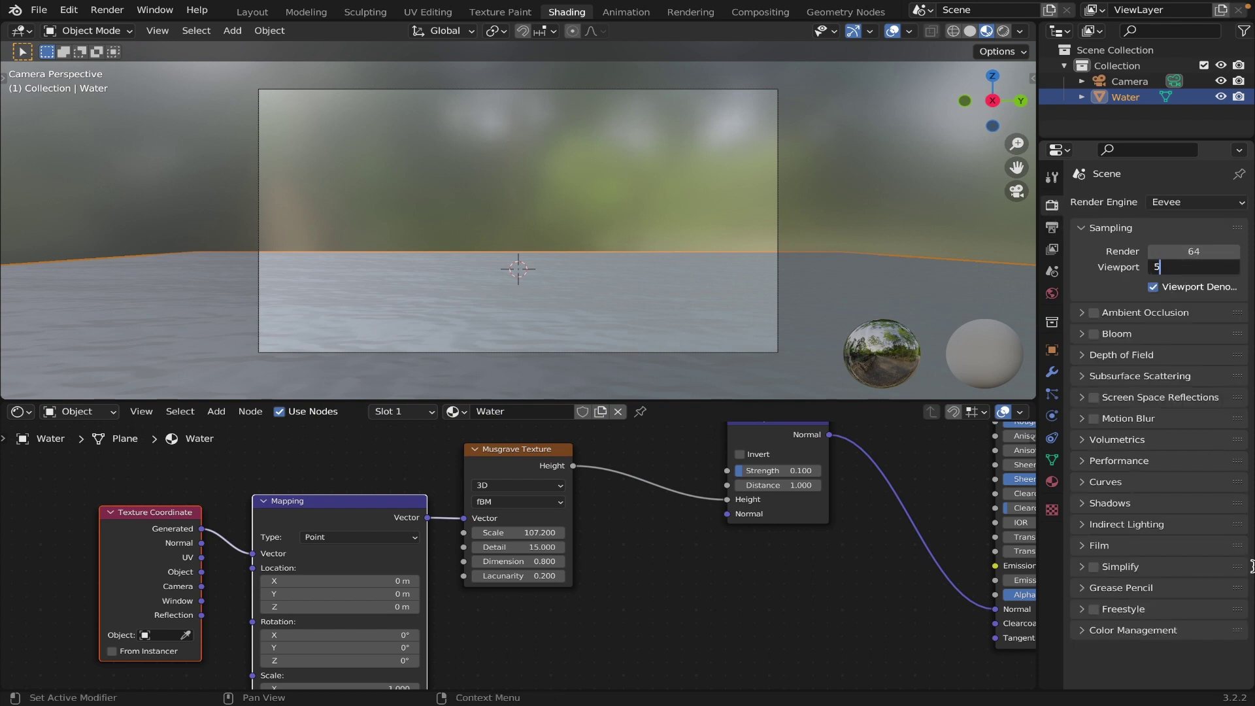
pyautogui.press('Return')
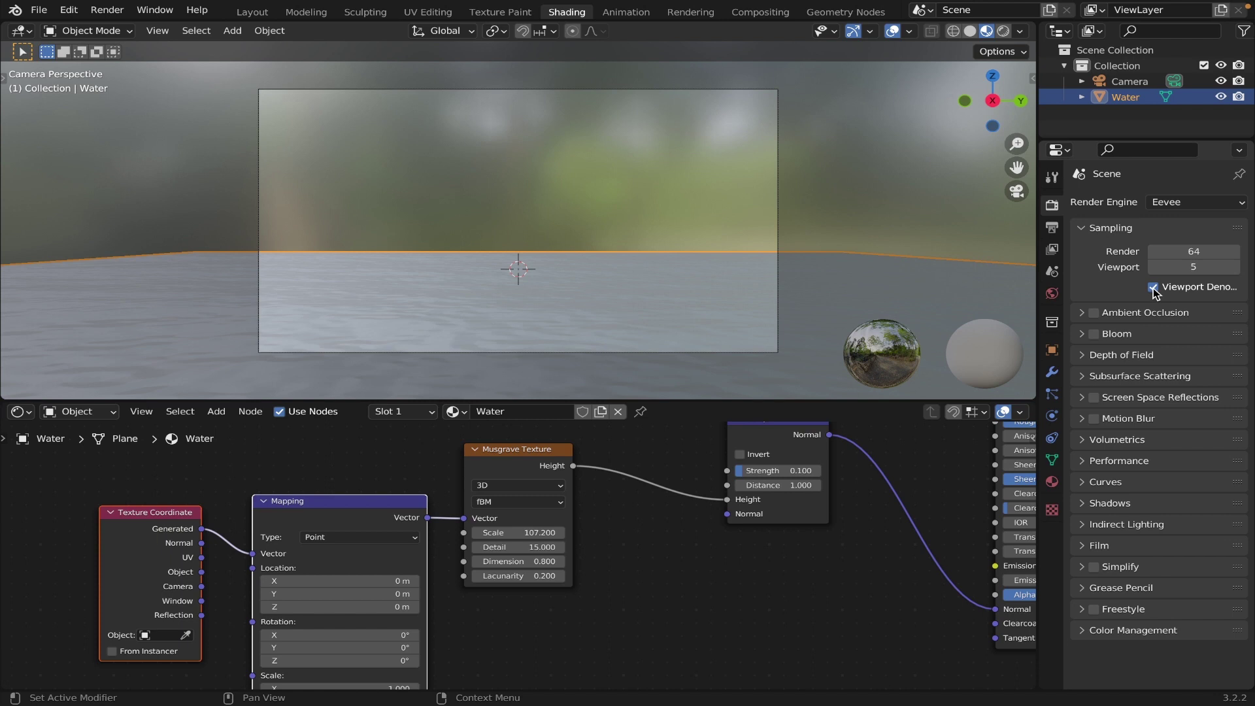
# Lower the Principled BSDF's Roughness to about 0.109
pyautogui.hscroll(8, 810, 484)
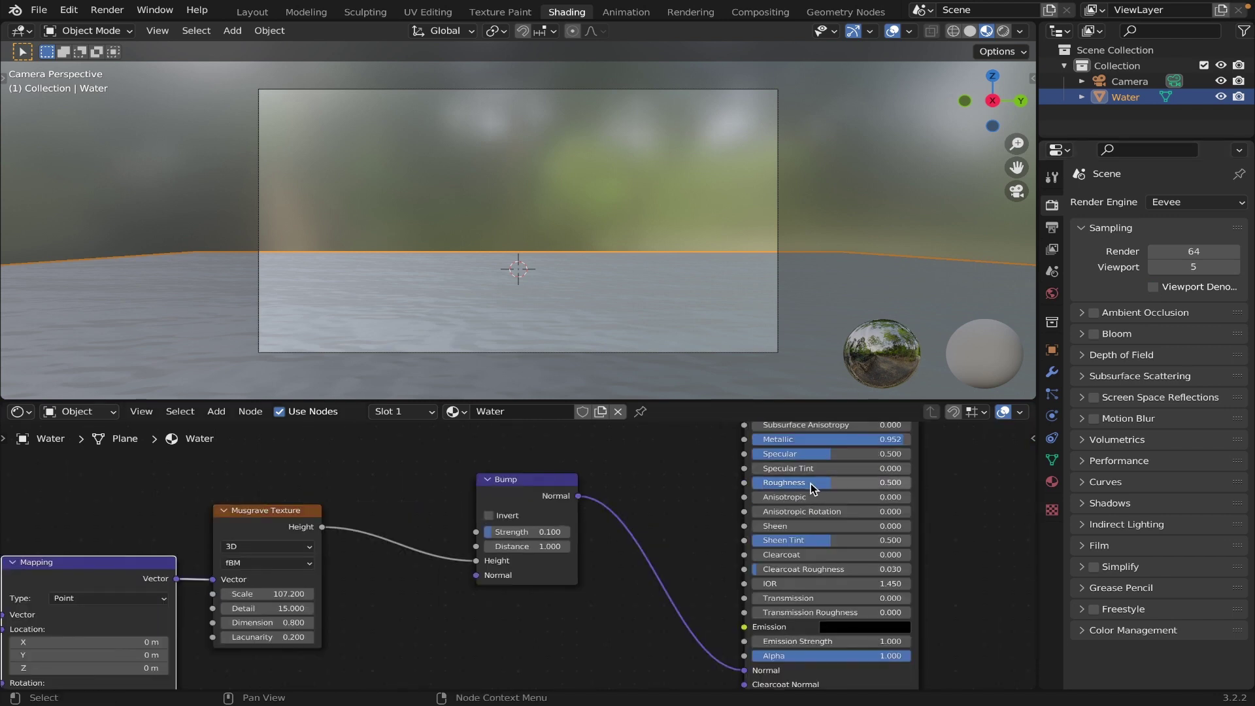
pyautogui.hscroll(3, 810, 483)
pyautogui.moveTo(810, 520); pyautogui.dragTo(710, 521)
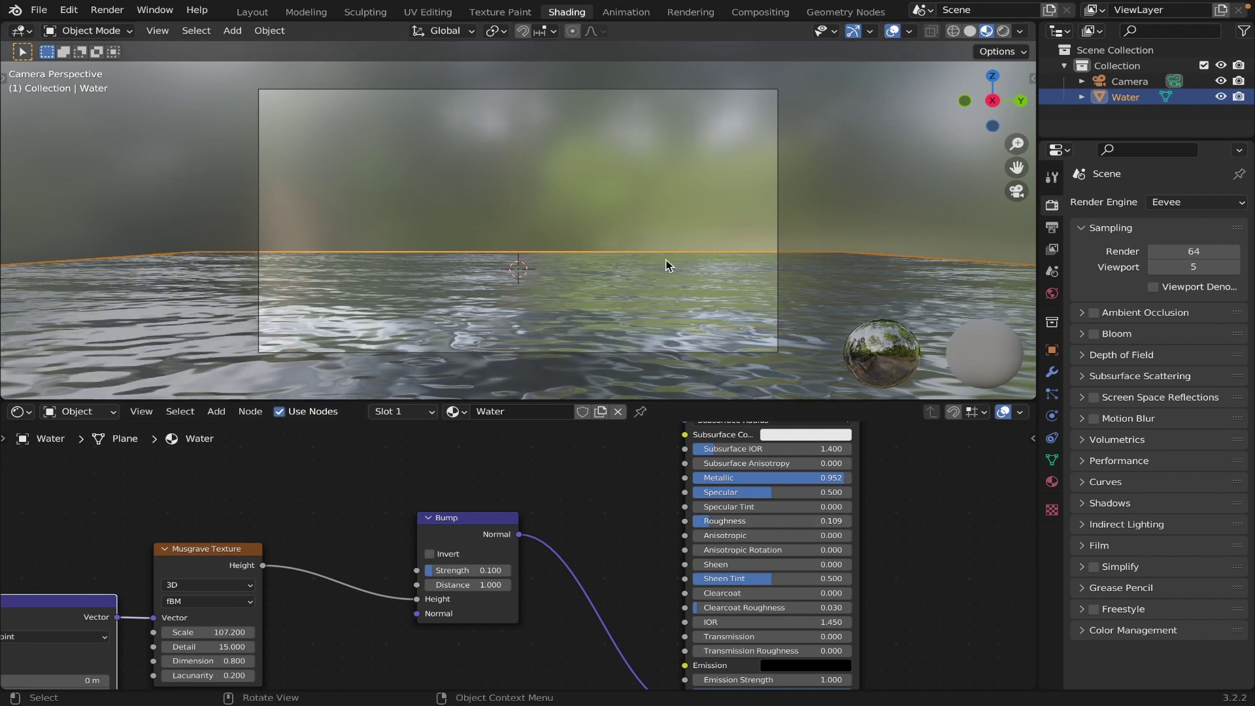
# Change the Principled BSDF's Base Color to a light blue
pyautogui.moveTo(270, 512); pyautogui.dragTo(207, 604, button='middle')
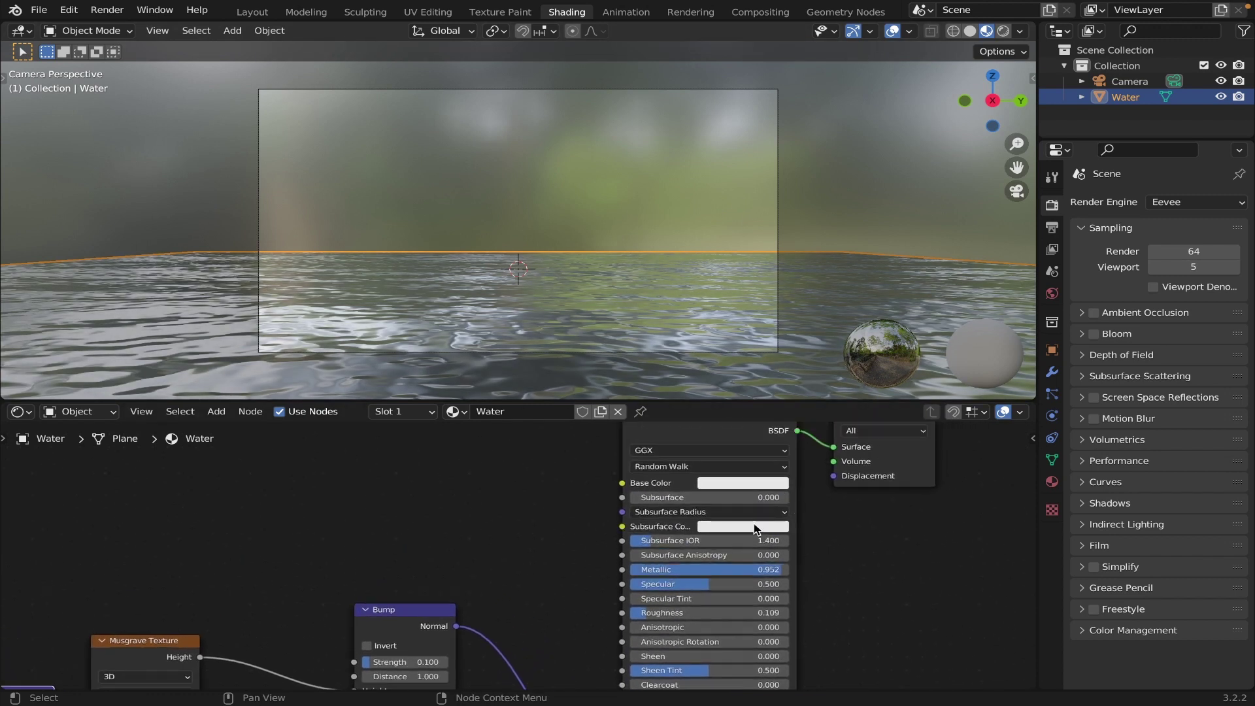
pyautogui.click(737, 483)
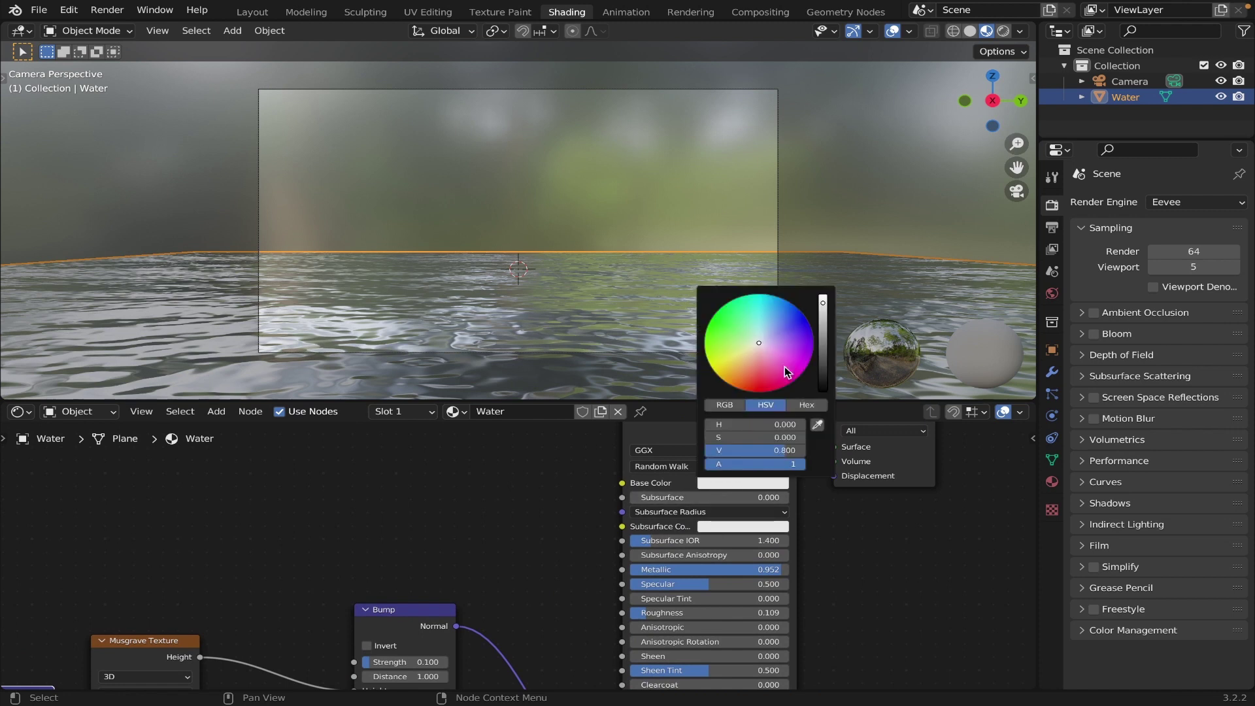
pyautogui.click(765, 329)
pyautogui.moveTo(765, 329); pyautogui.dragTo(767, 323)
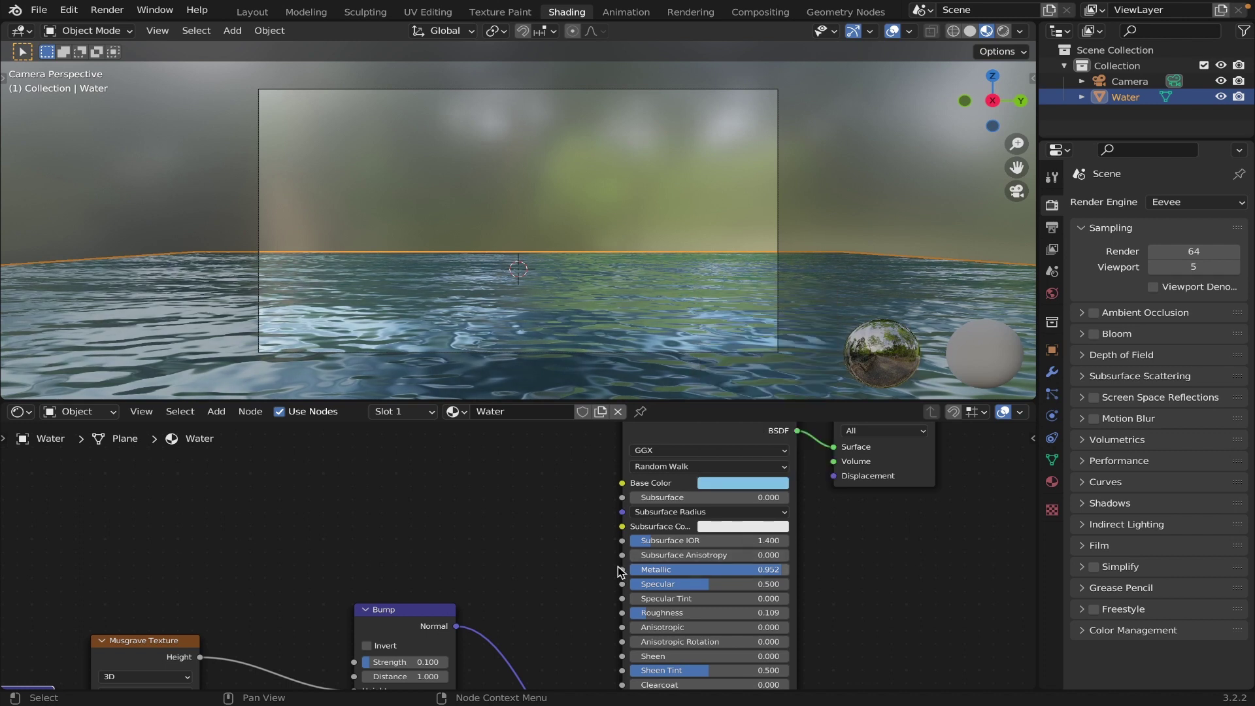
pyautogui.scroll(3, 653, 556)
# Switch to the Layout workspace and choose the pexels landscape JPG for import as an image plane
pyautogui.click(254, 12)
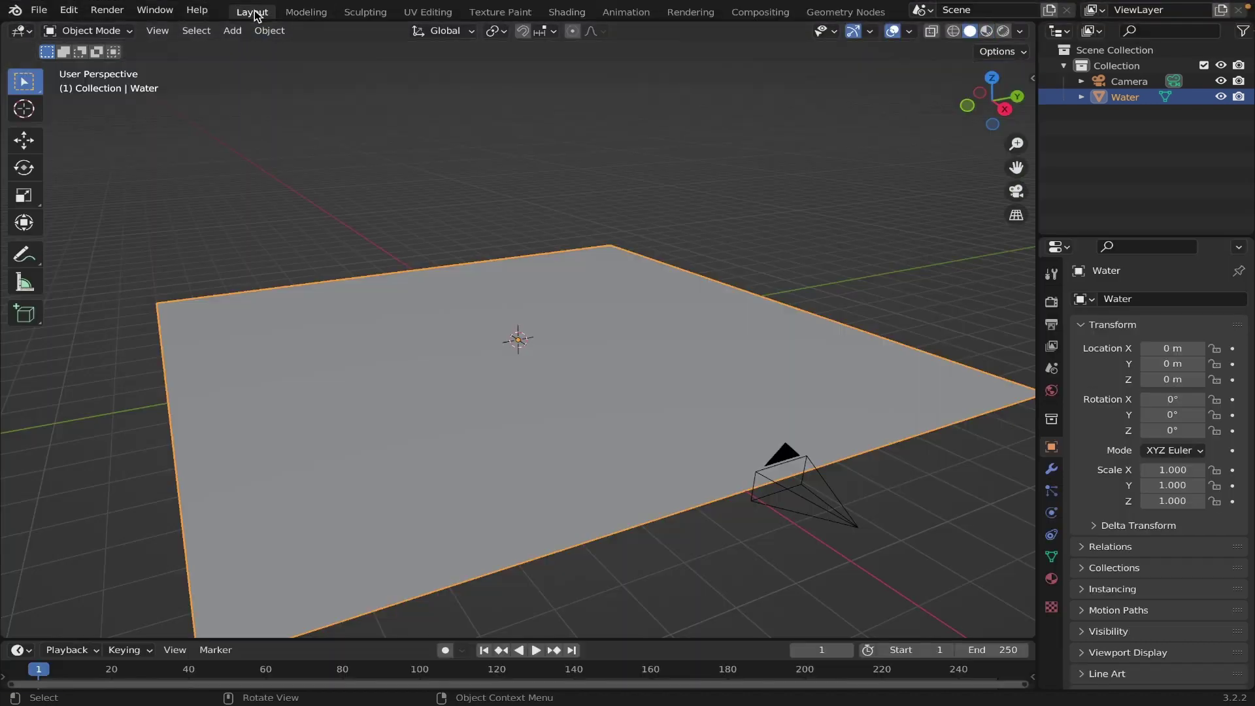
pyautogui.hscroll(5, 519, 376)
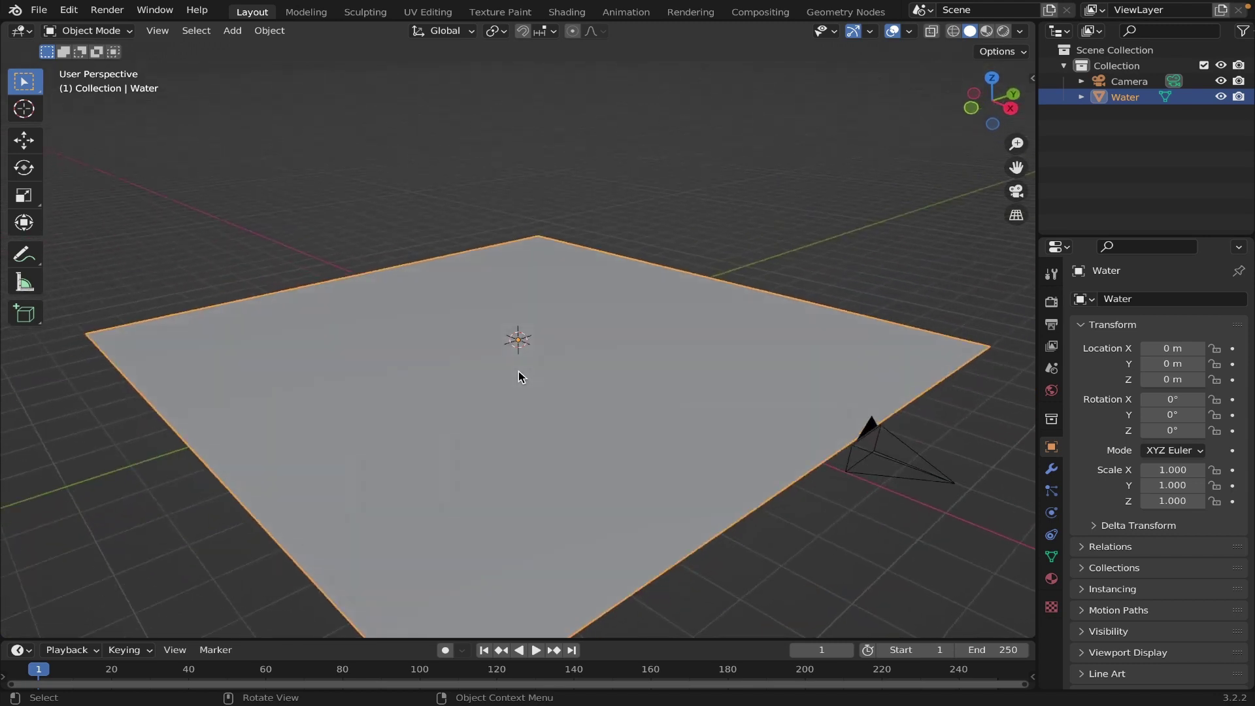
pyautogui.click(39, 9)
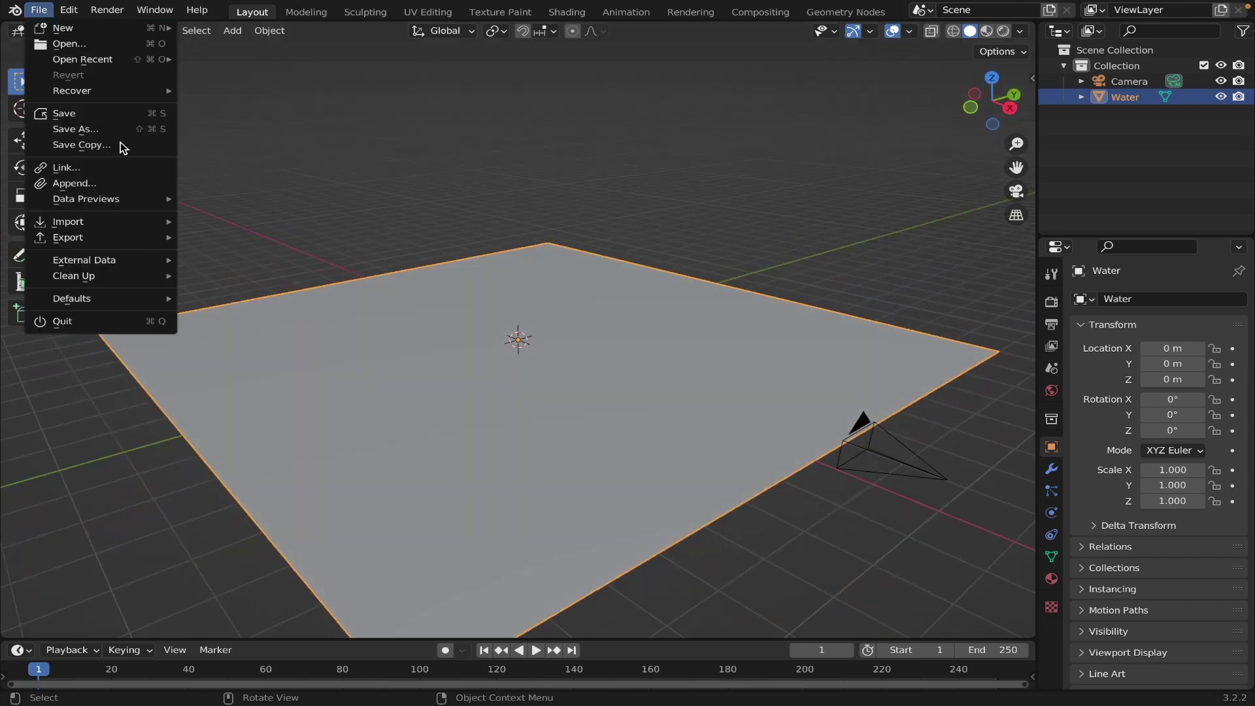
pyautogui.moveTo(116, 225)
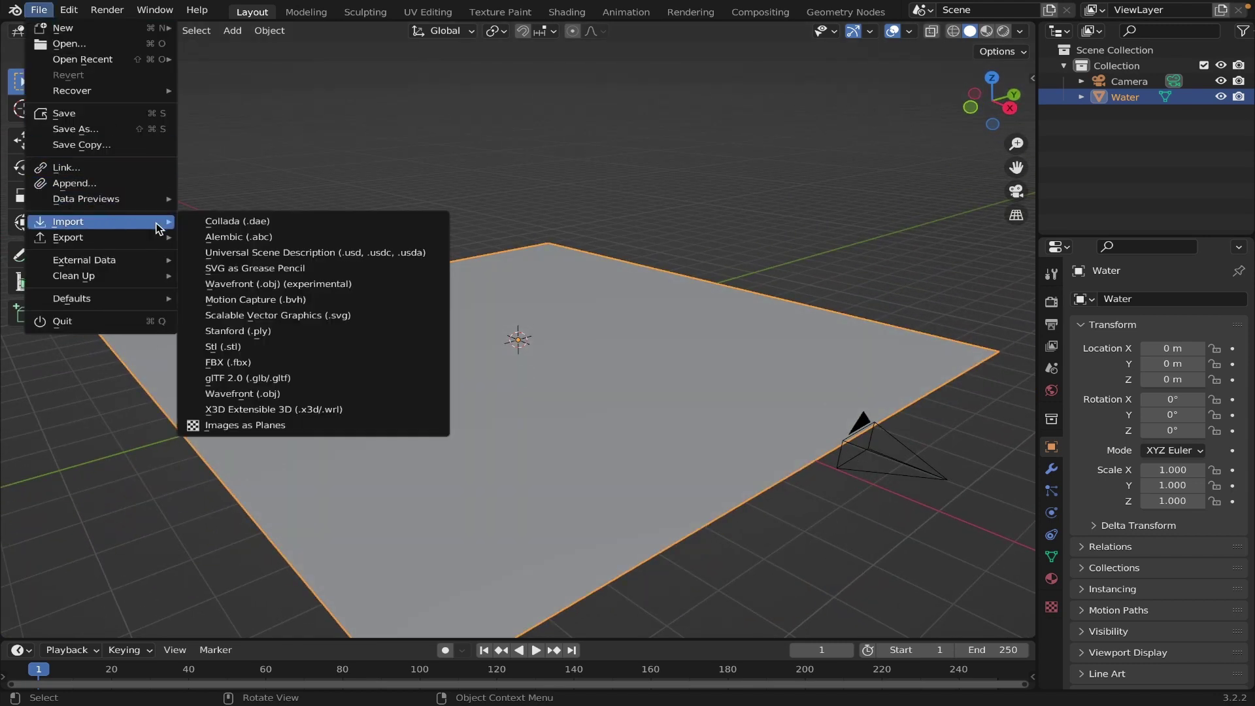
pyautogui.click(283, 425)
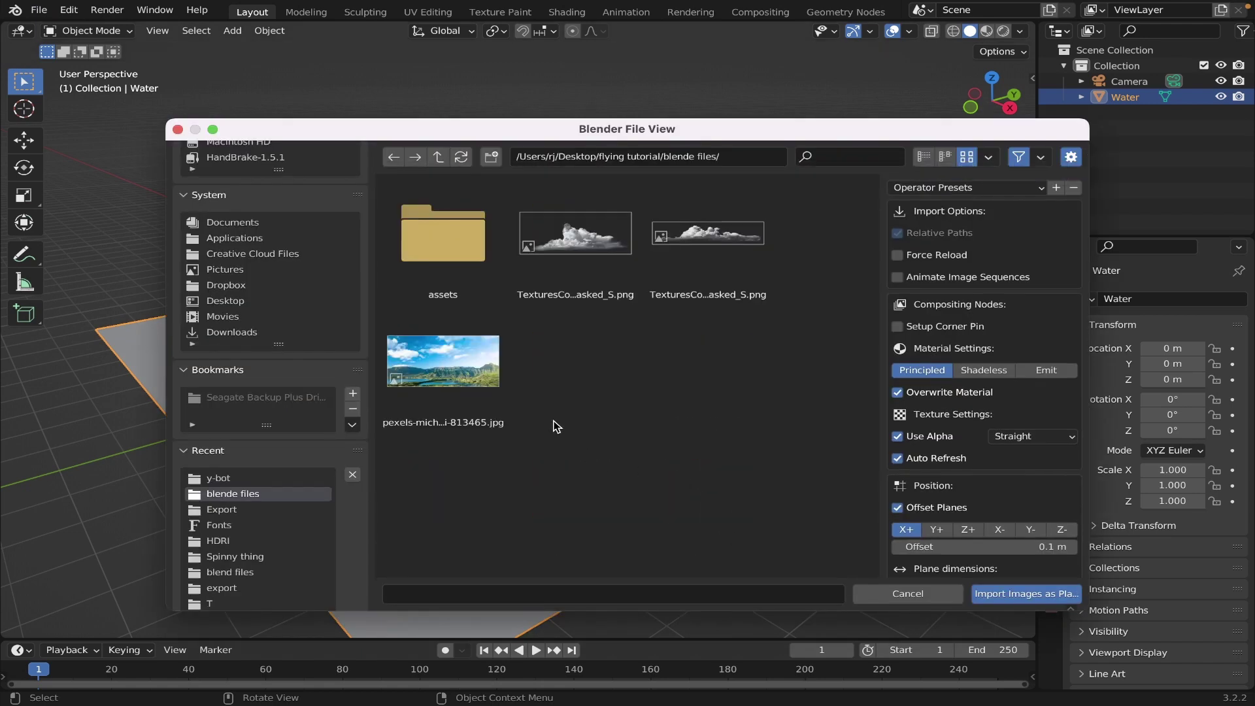
pyautogui.click(472, 378)
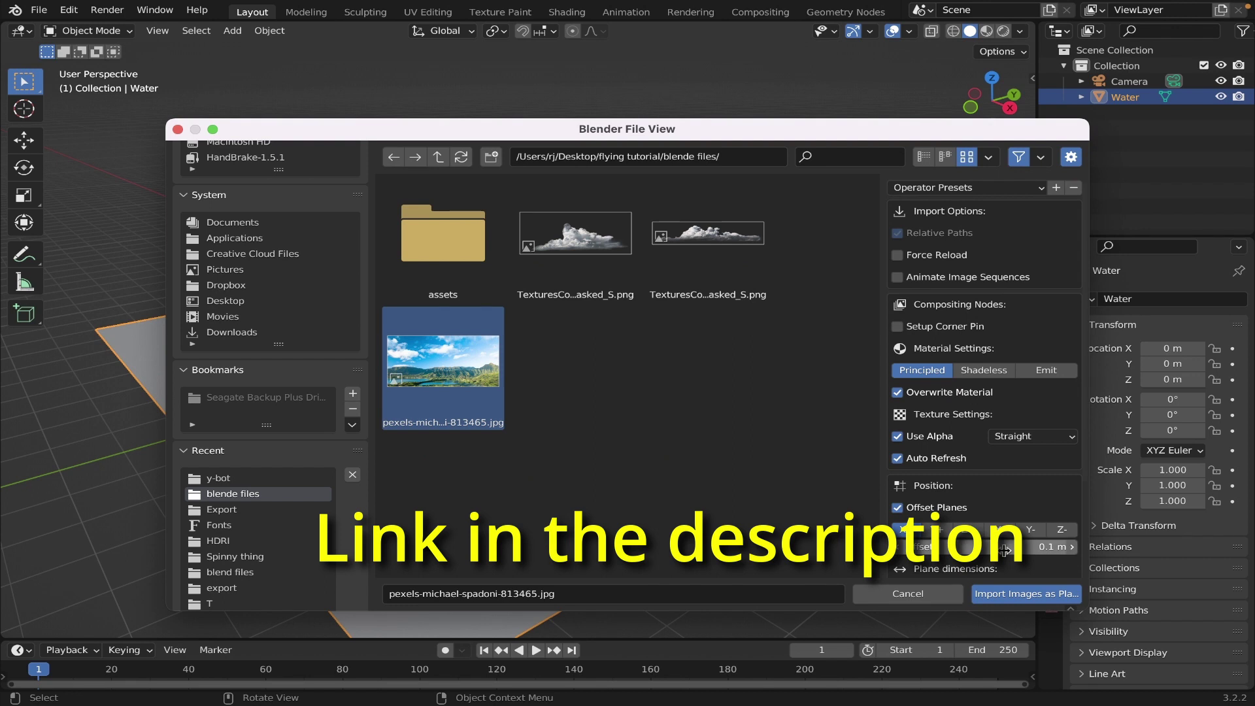
# Set the image plane's material to Emit with a Strength of 1.4 and import it
pyautogui.scroll(-3, 1005, 548)
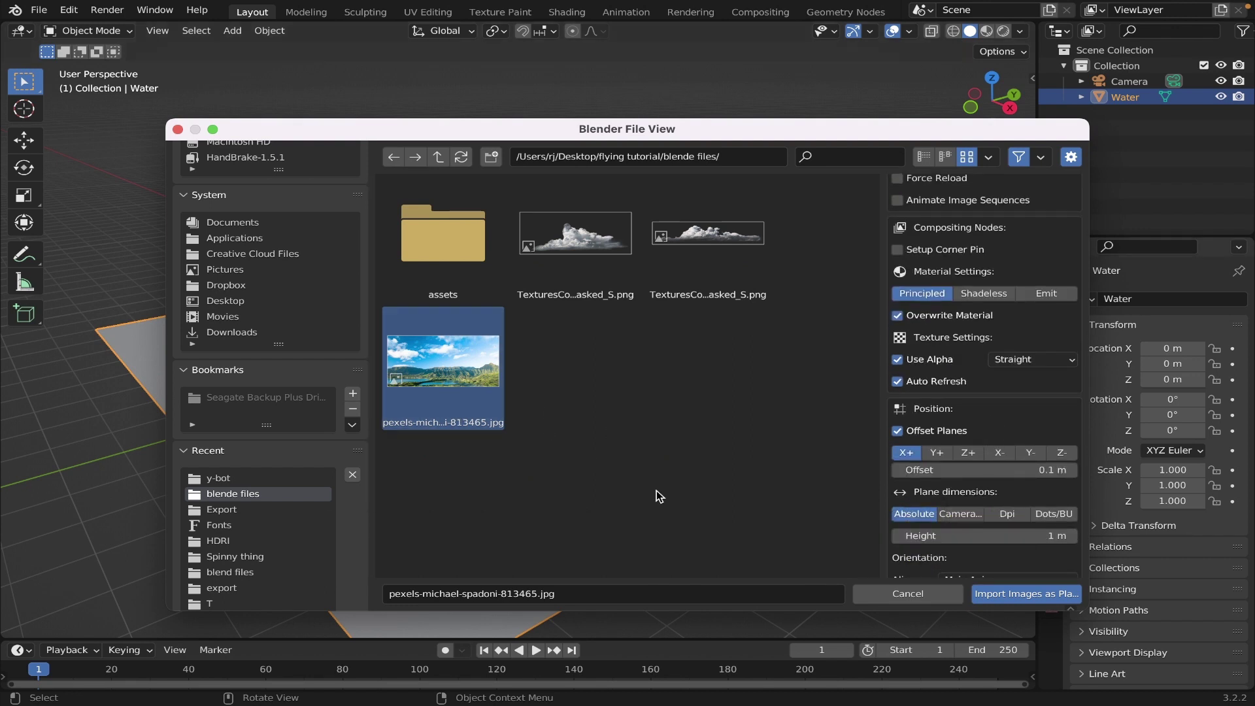
pyautogui.click(1046, 294)
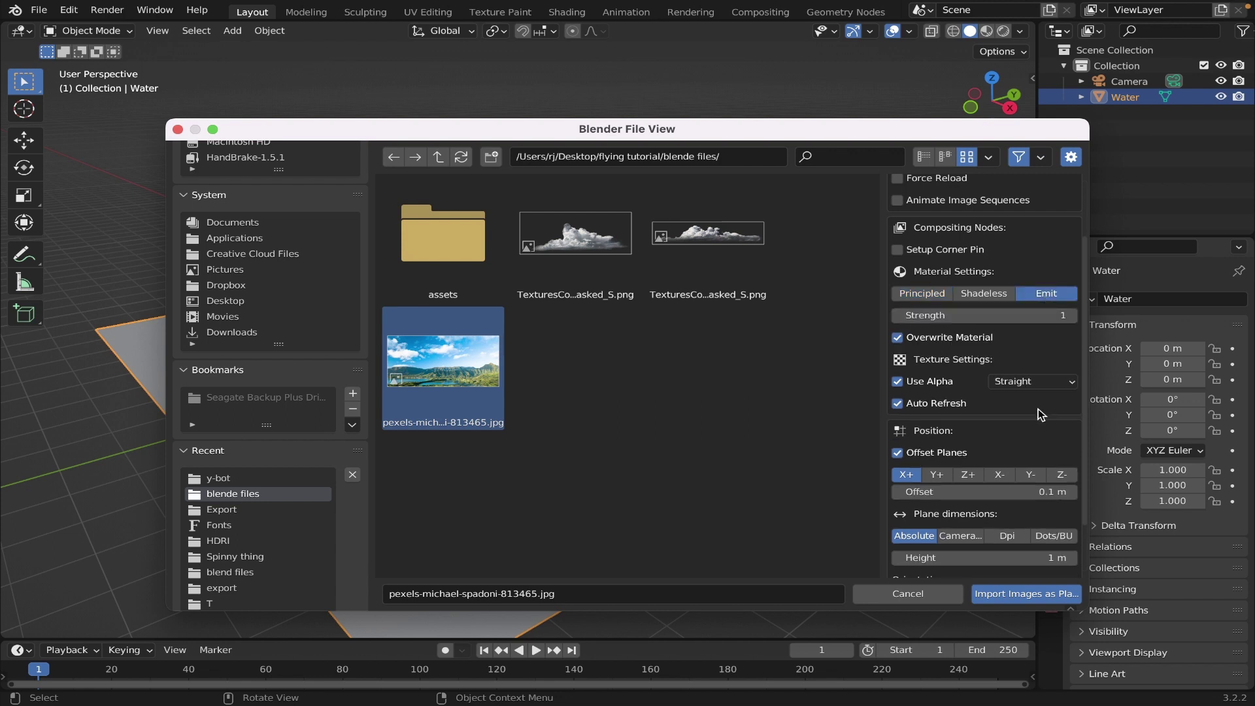
pyautogui.click(1059, 317)
pyautogui.moveTo(1077, 700)
pyautogui.write('1.')
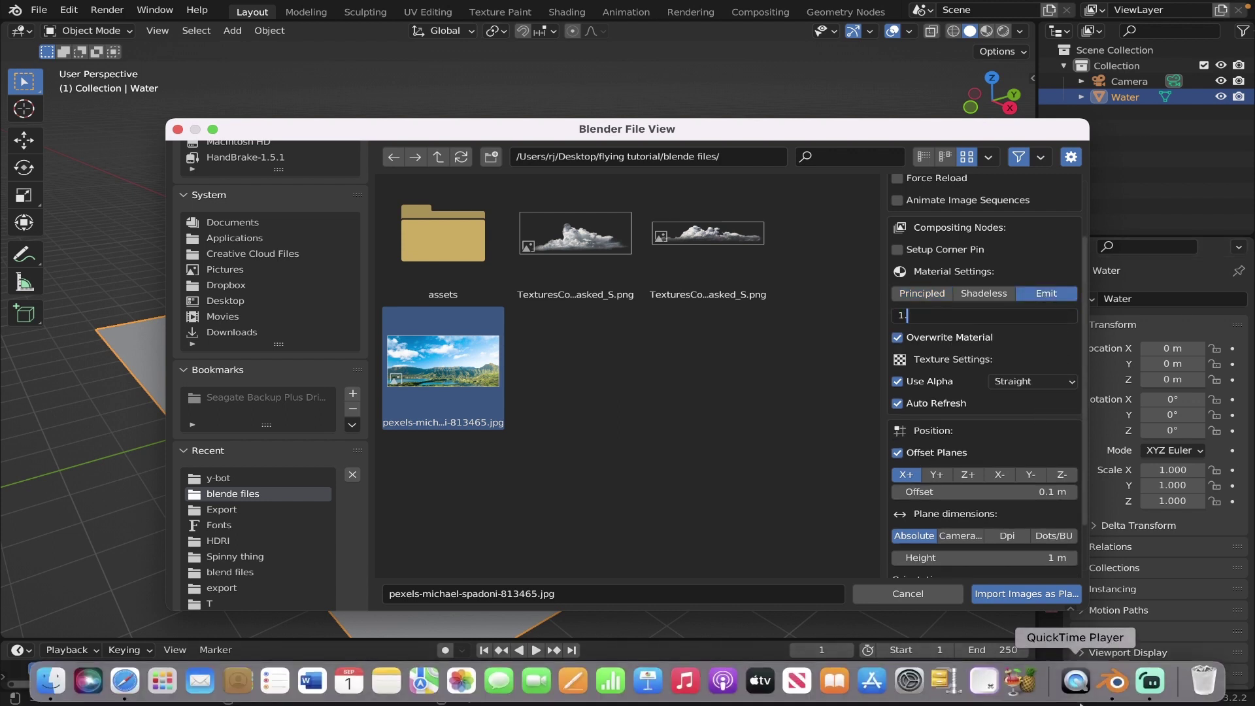
pyautogui.write('4')
pyautogui.press('Return')
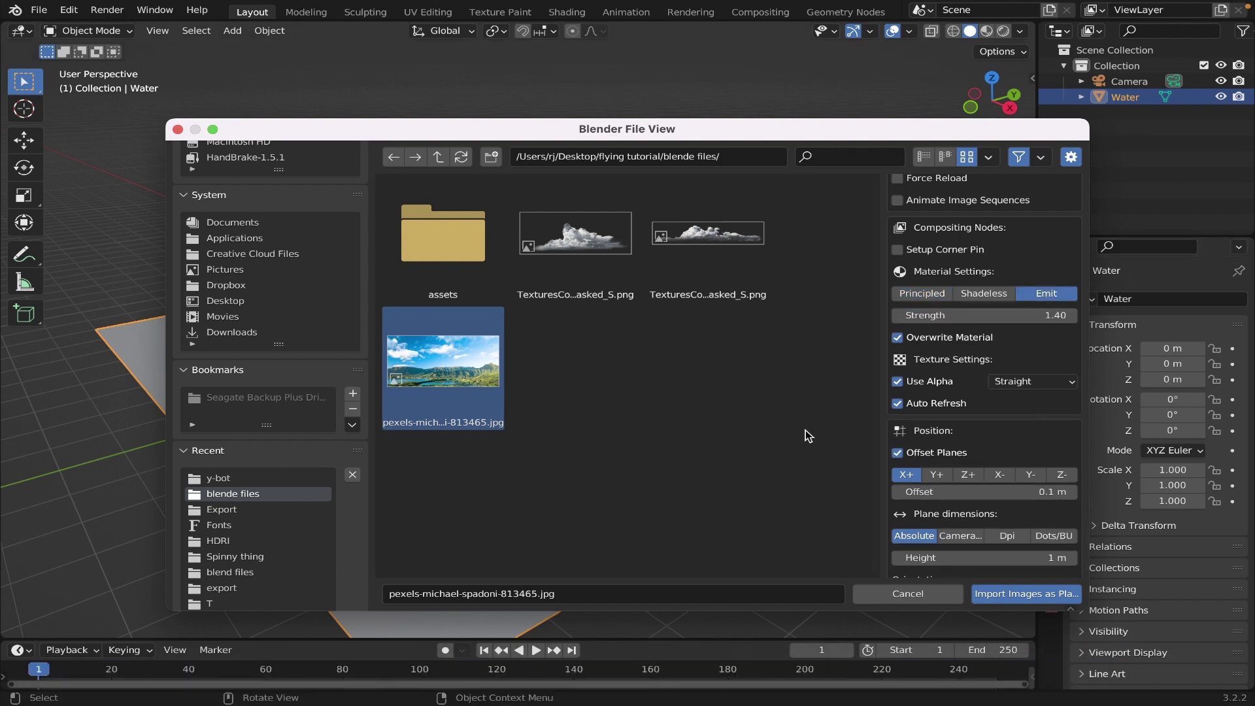
pyautogui.click(998, 593)
# Select the camera and view the scene through the active camera
pyautogui.click(863, 426)
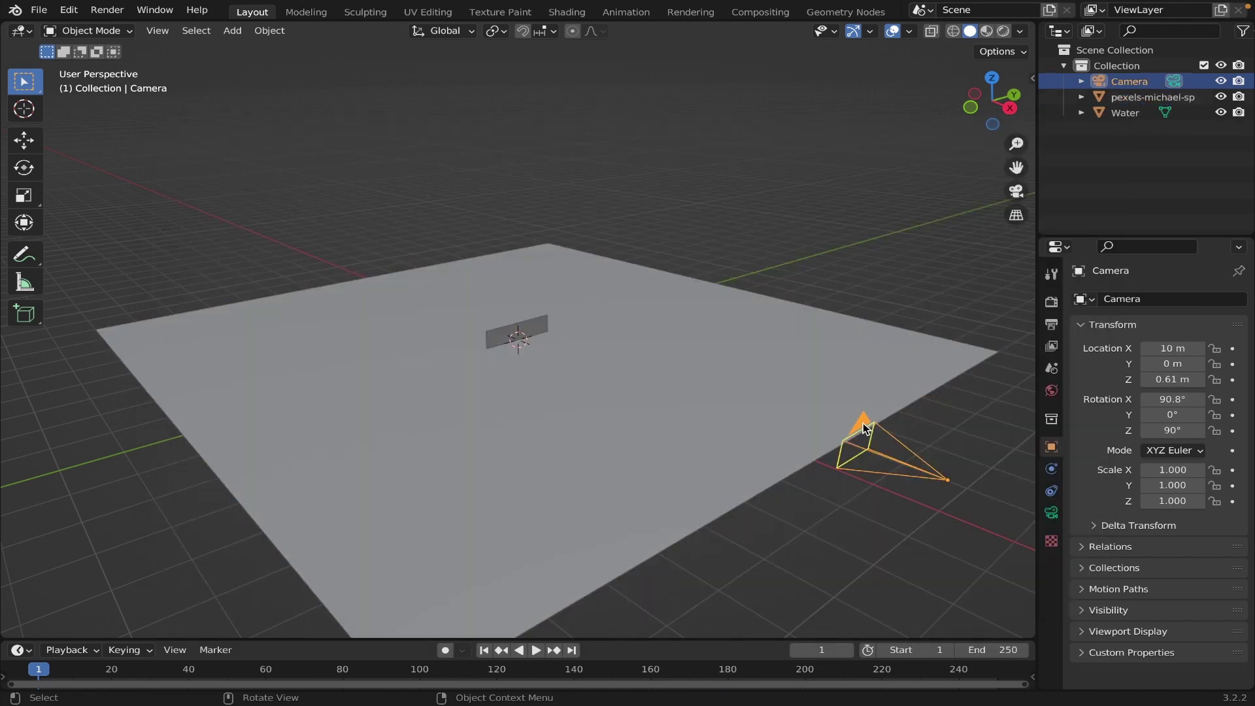
pyautogui.click(156, 31)
pyautogui.moveTo(248, 190)
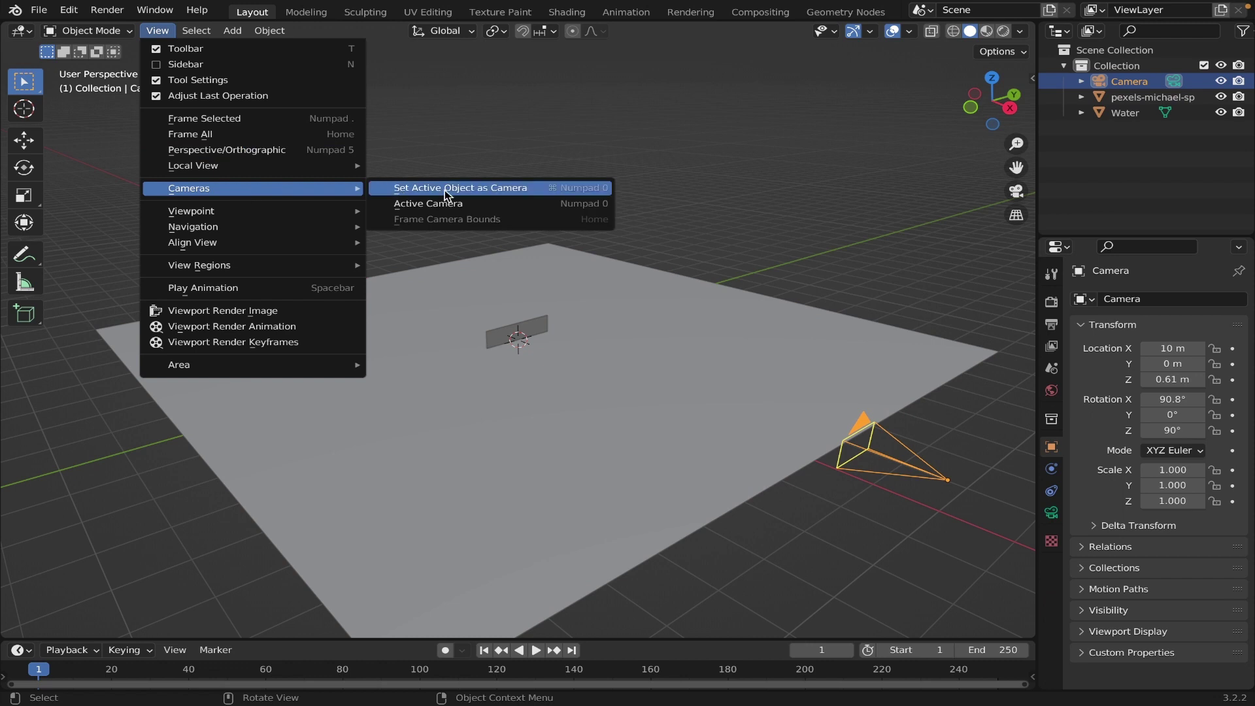
pyautogui.click(442, 200)
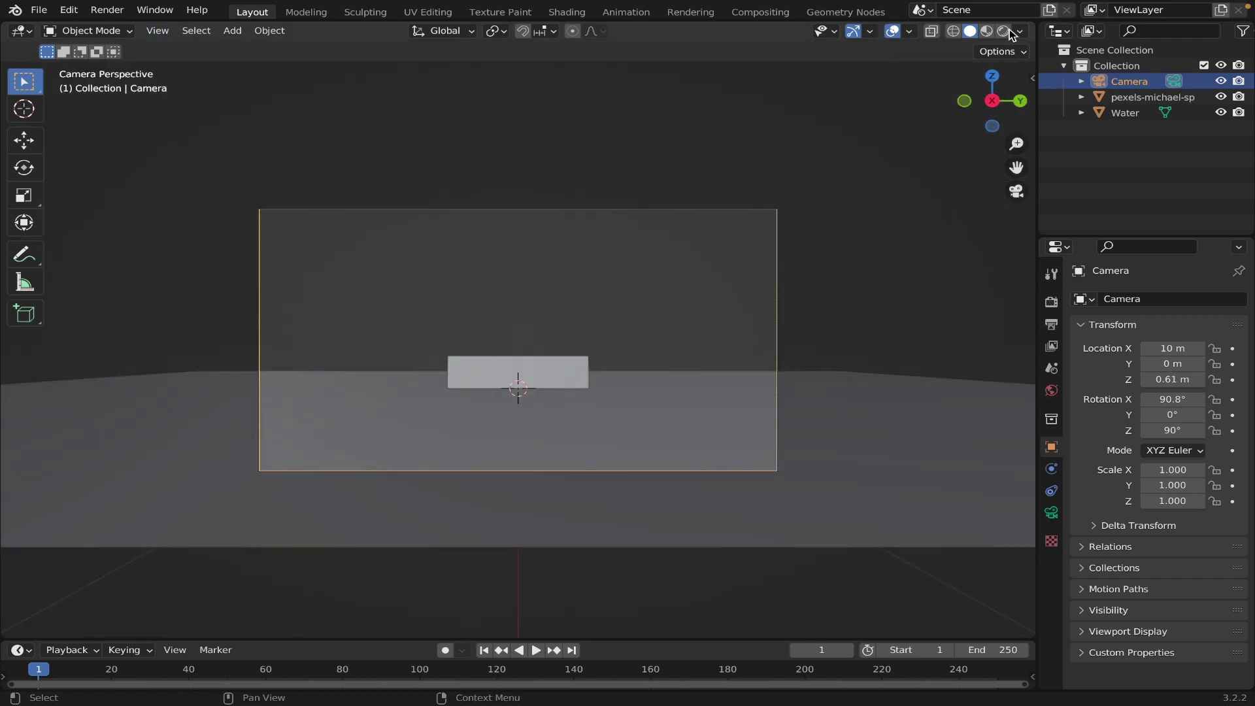
# Show the viewport in material preview and rename the imported image plane to Backdrop
pyautogui.click(987, 32)
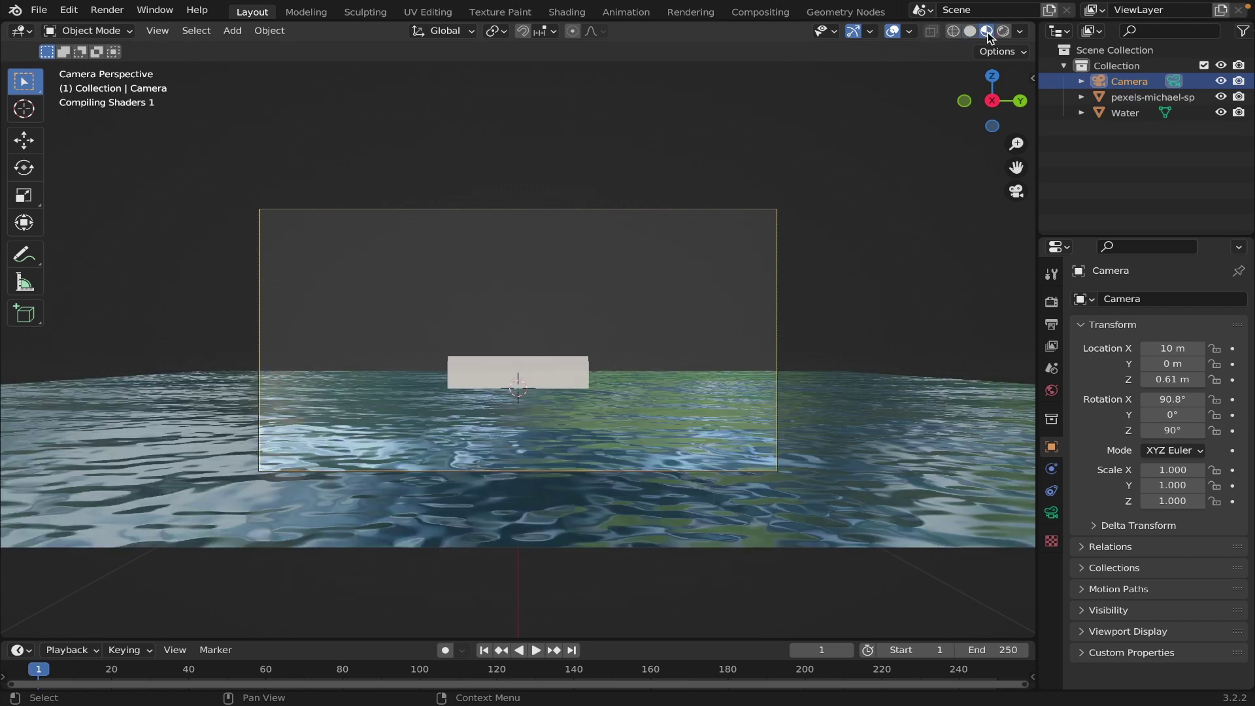
pyautogui.click(553, 374)
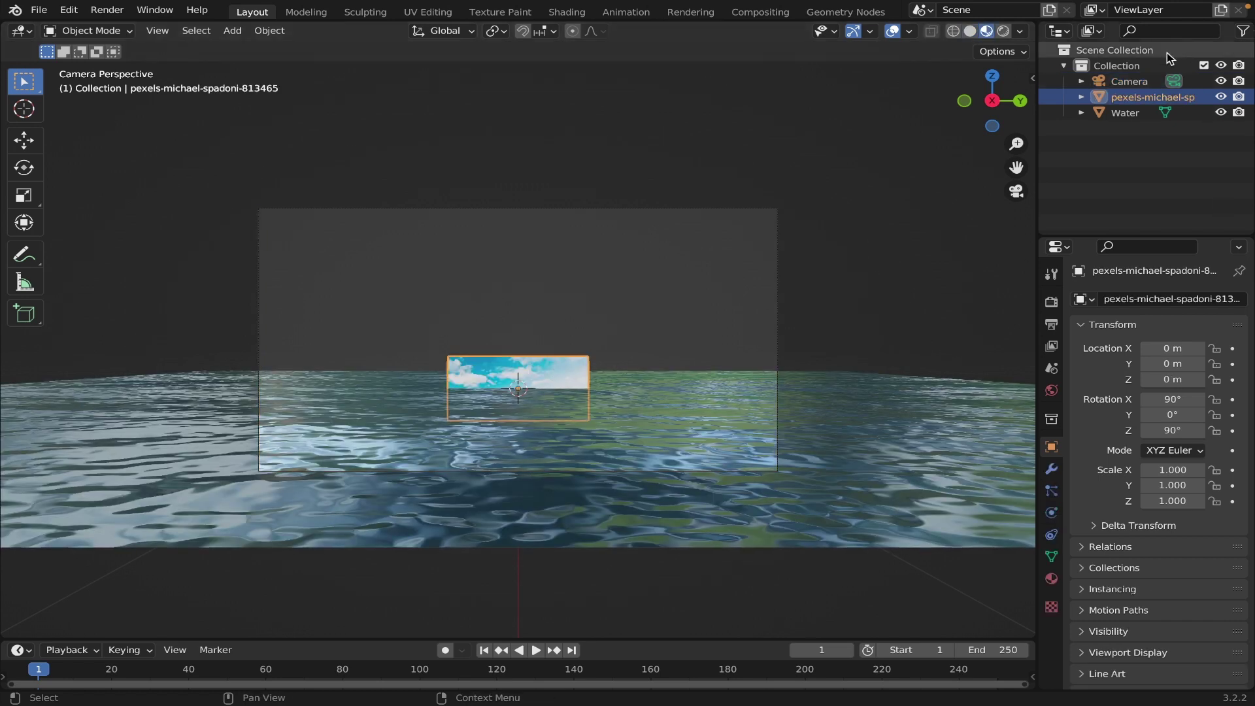
pyautogui.doubleClick(1131, 98)
pyautogui.press('BackSpace')
pyautogui.write('Backdr')
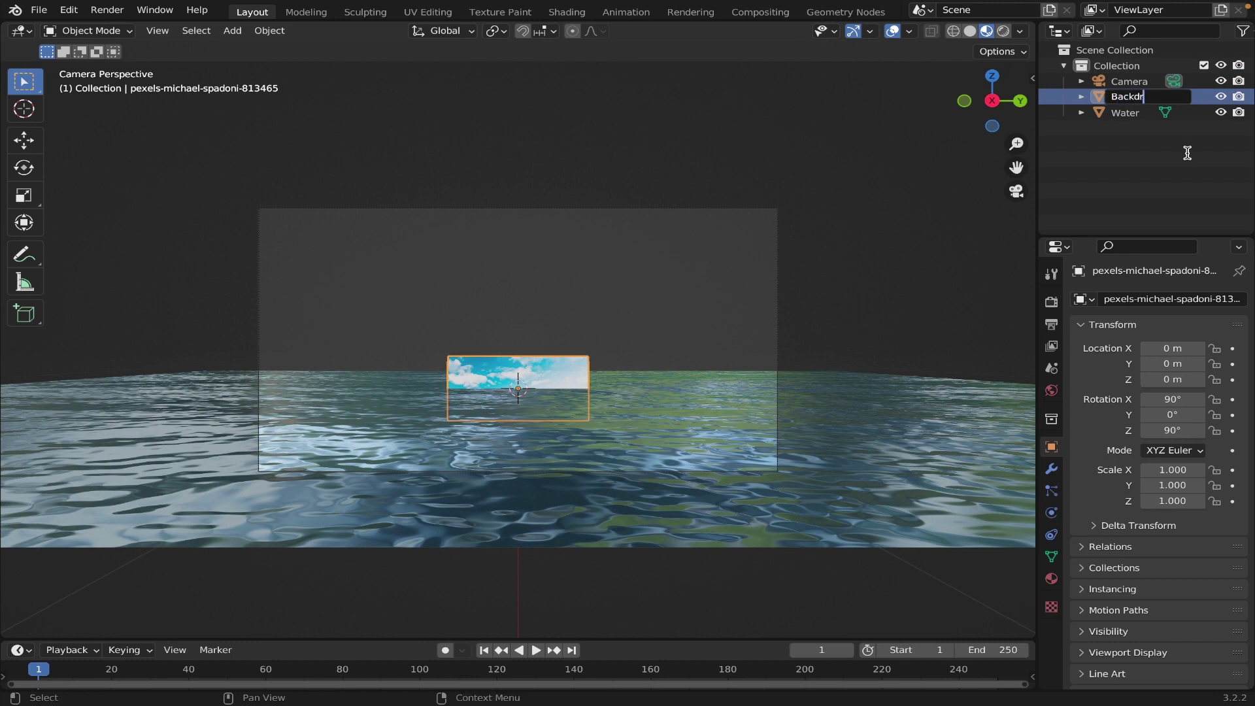
pyautogui.write('op')
pyautogui.press('Return')
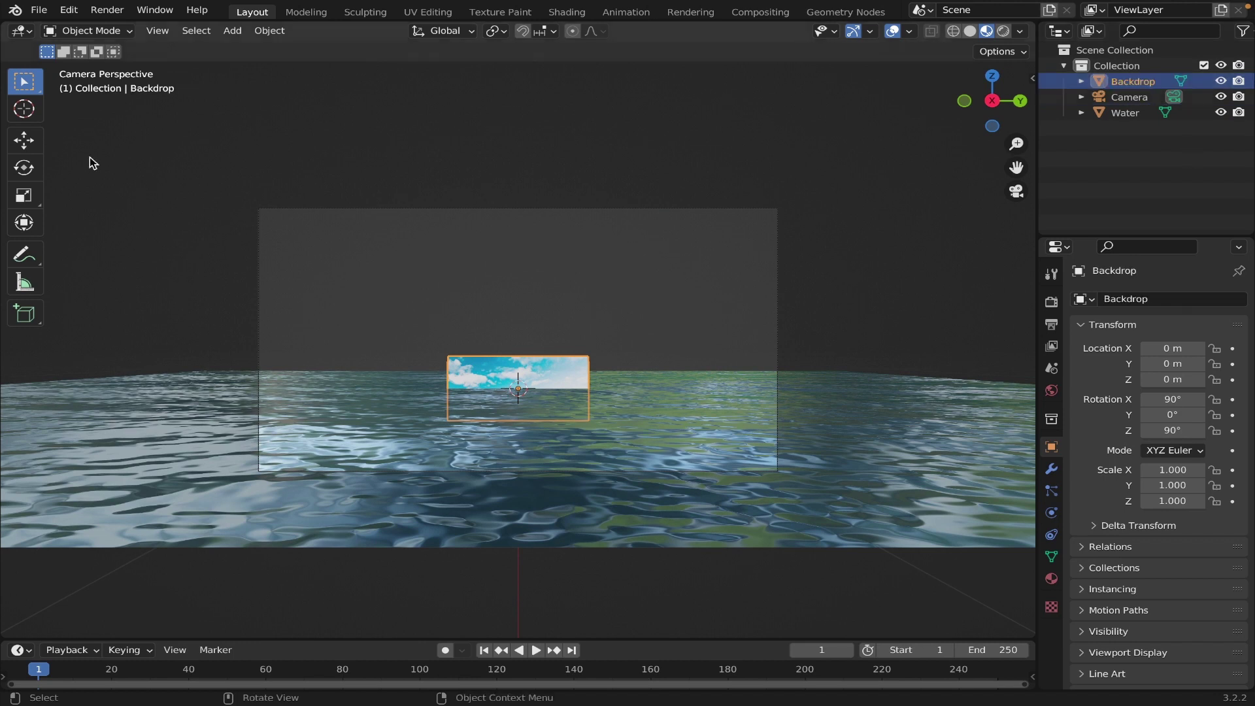
# Raise the backdrop to about 0.86 m in Z and move it back to about -4.44 m in X
pyautogui.click(25, 140)
pyautogui.moveTo(518, 331); pyautogui.dragTo(523, 270)
pyautogui.press('g')
pyautogui.press('x')
pyautogui.click(770, 352)
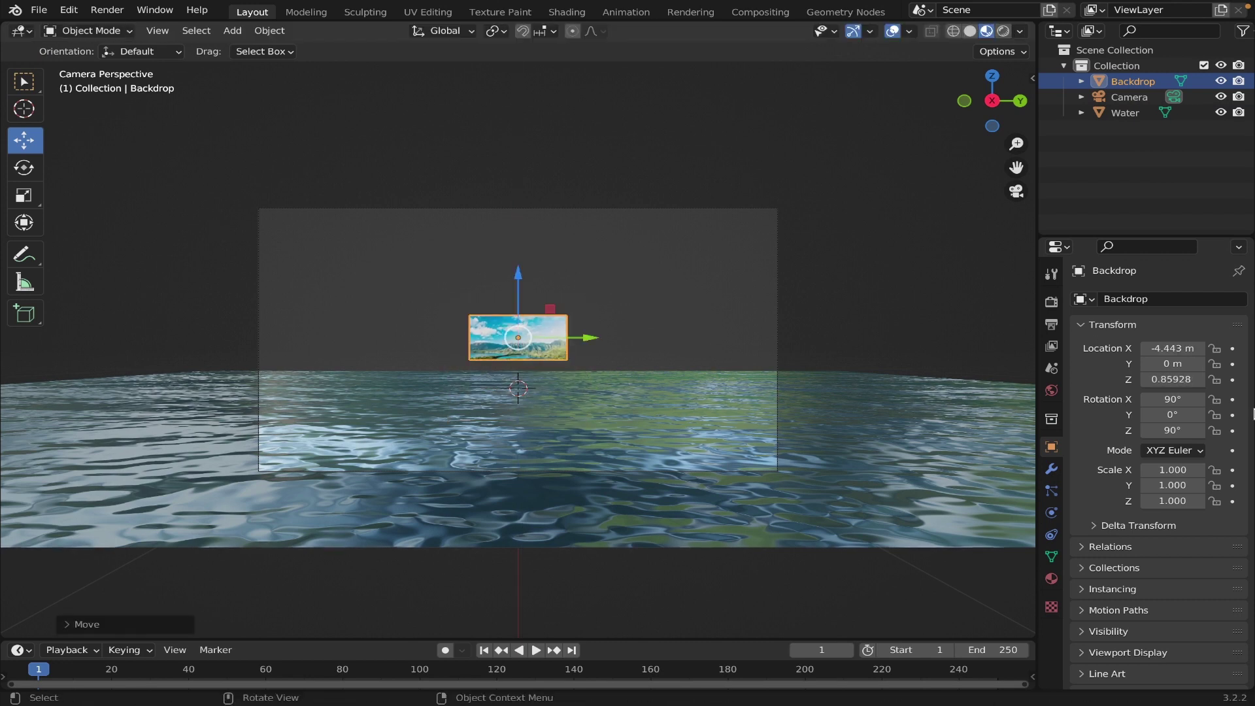
# Set the backdrop's location to X -26 m, Y 0.27 m and Z 2.79 m
pyautogui.click(1160, 349)
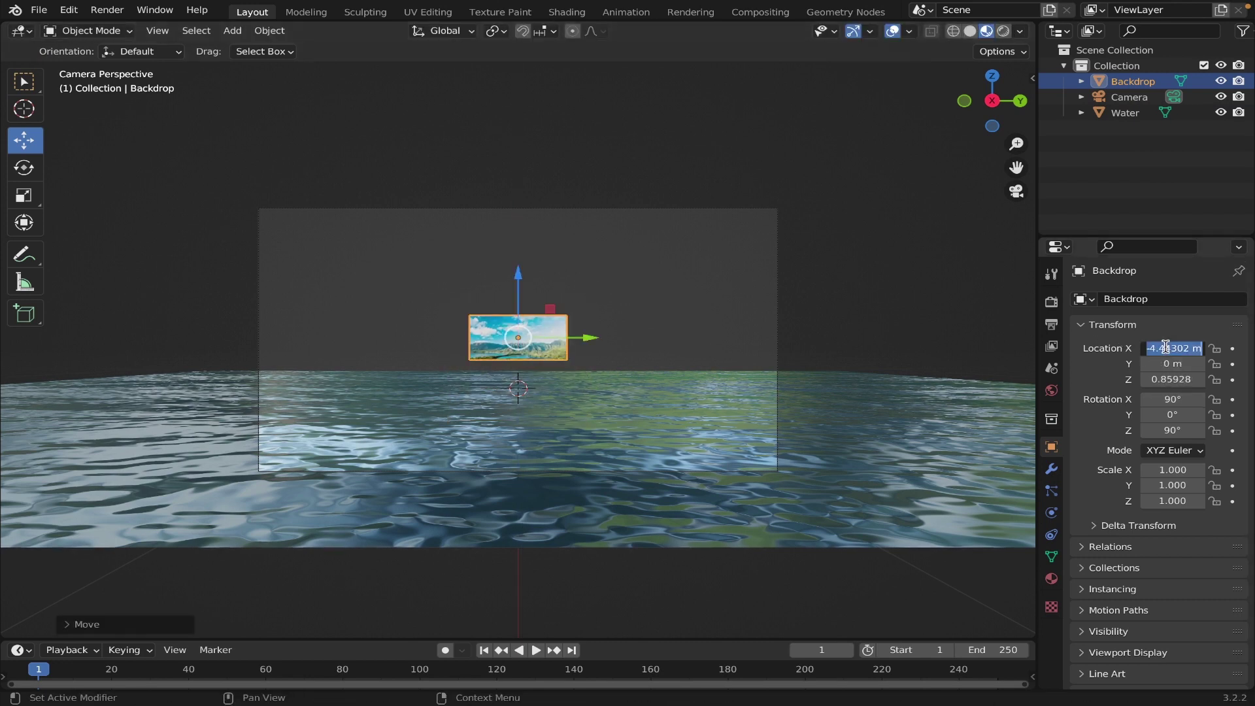
pyautogui.write('-26')
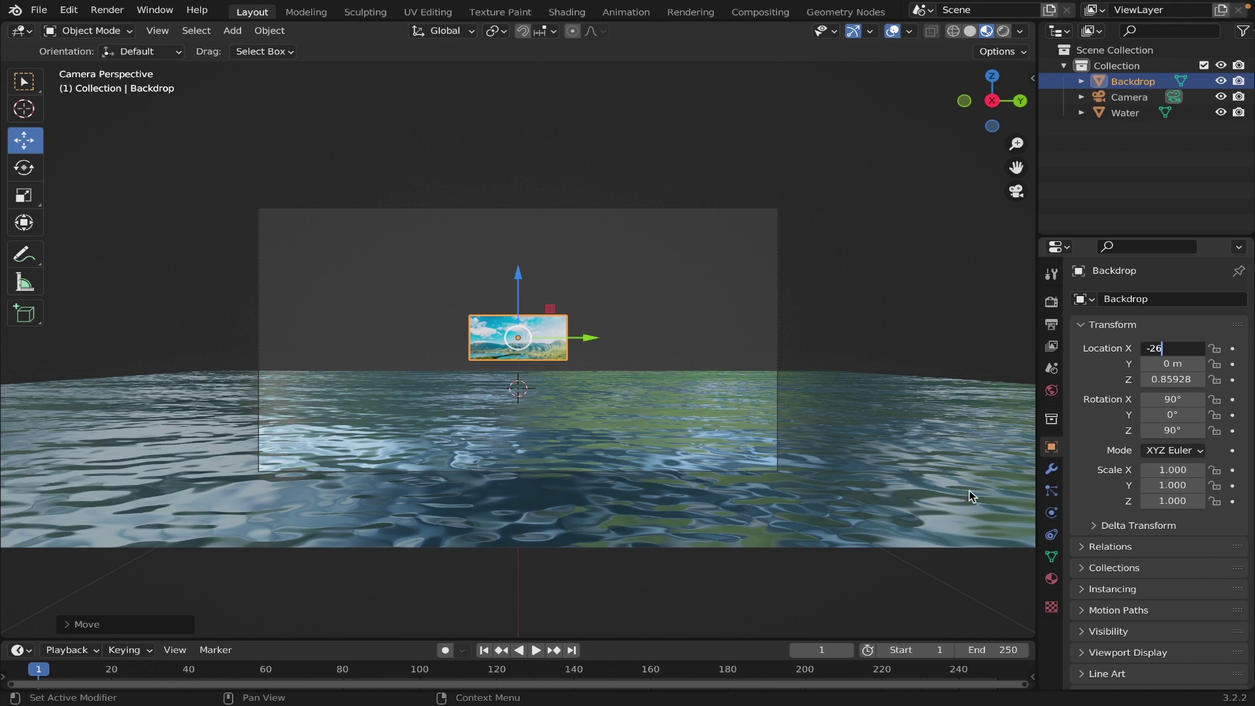
pyautogui.press('Return')
pyautogui.click(1168, 364)
pyautogui.write('0')
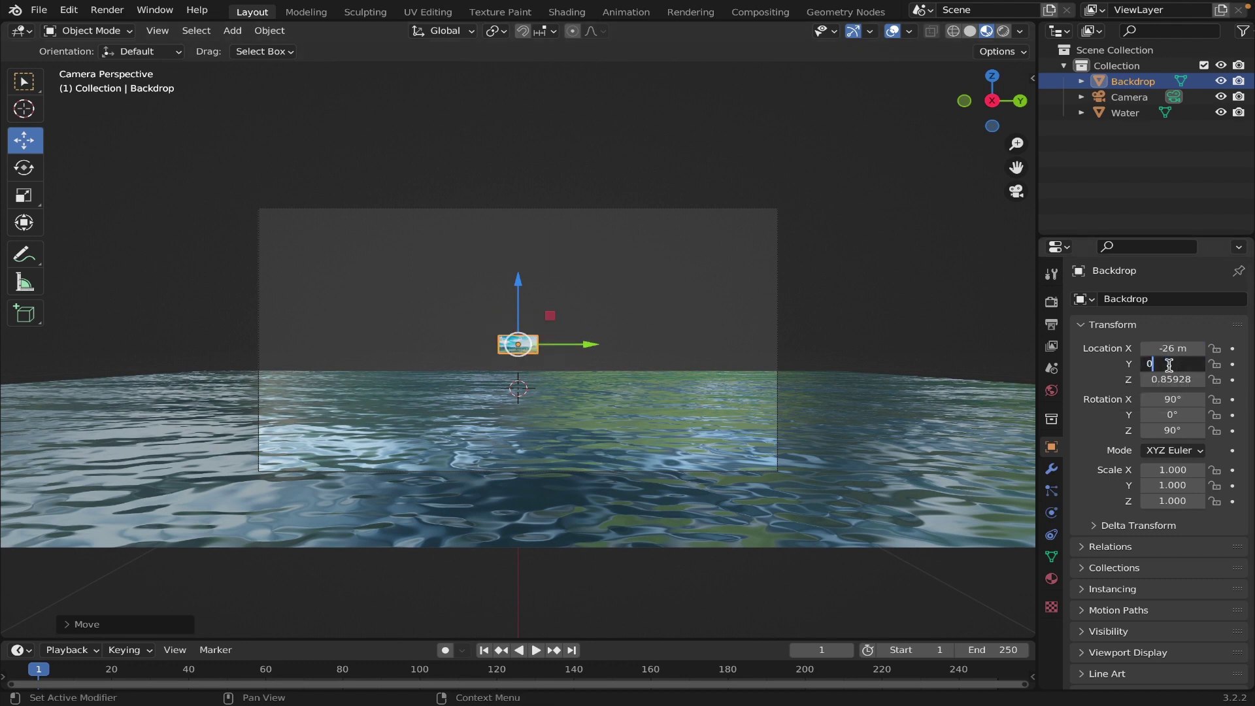
pyautogui.write('.27')
pyautogui.press('Return')
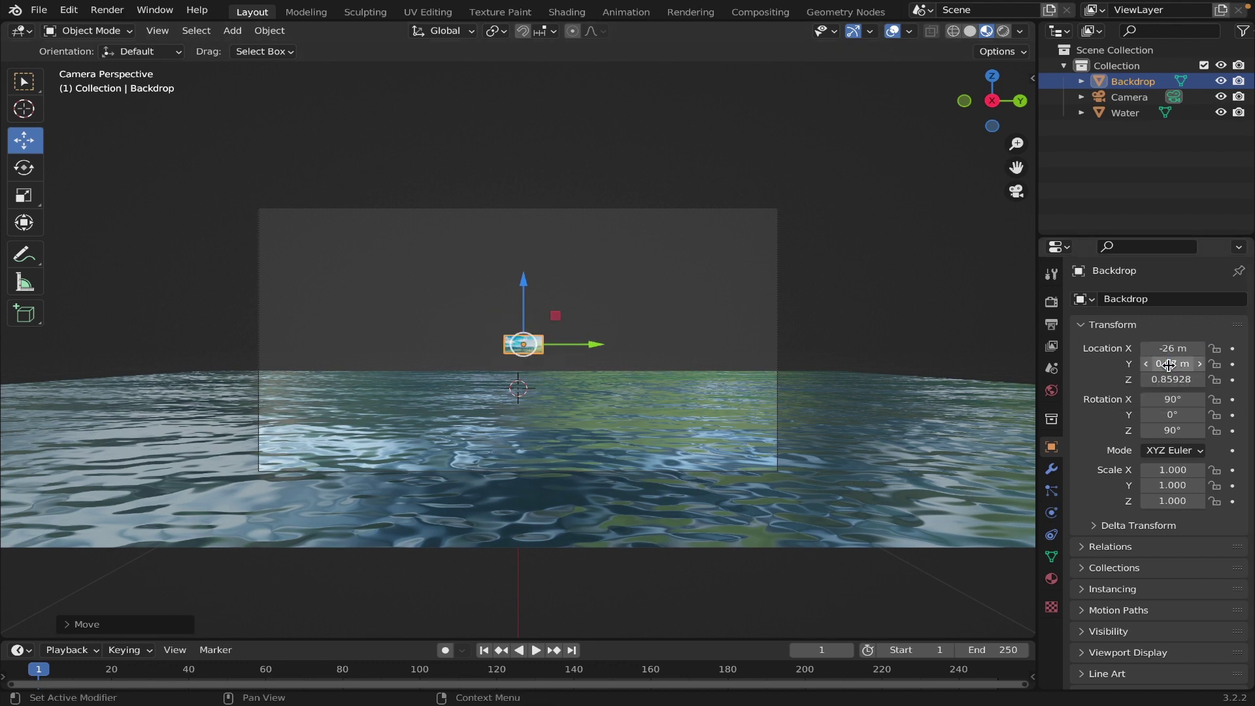
pyautogui.click(1173, 379)
pyautogui.write('2.79')
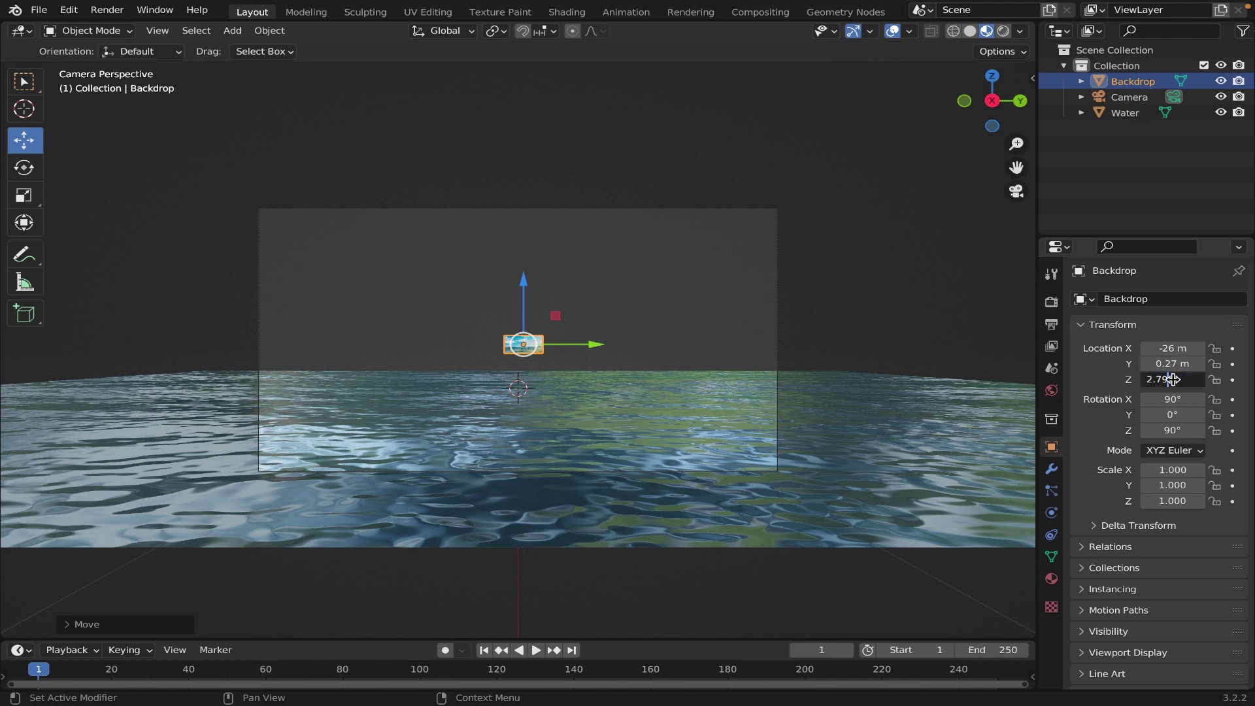
pyautogui.press('Return')
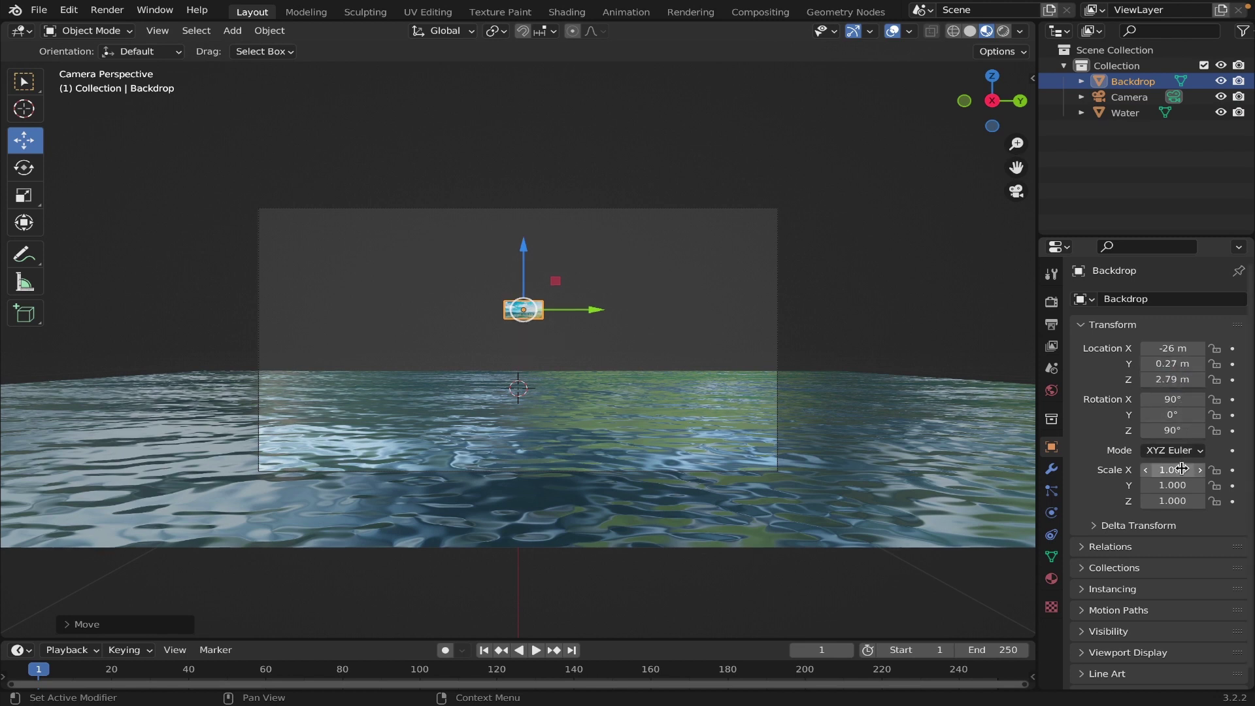
# Set the backdrop's scale to 14.3 on all three axes and return the viewport to solid shading
pyautogui.moveTo(1181, 469); pyautogui.dragTo(1172, 500)
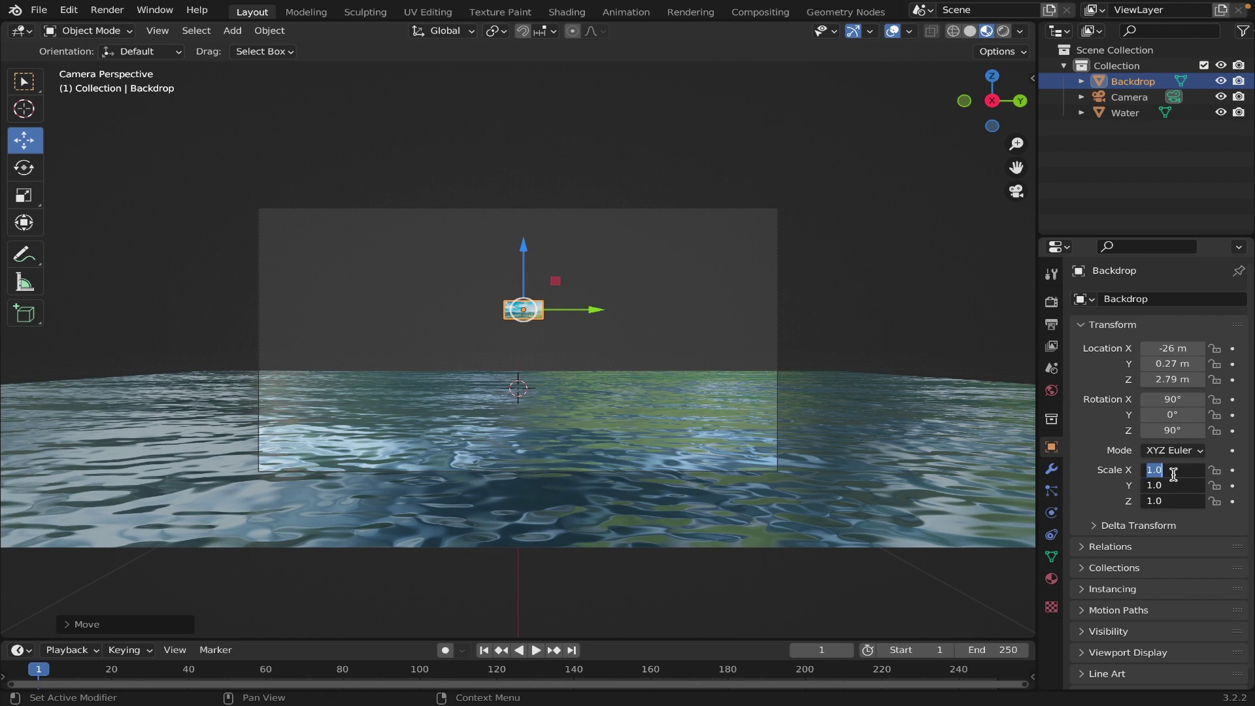
pyautogui.write('1')
pyautogui.press('Return')
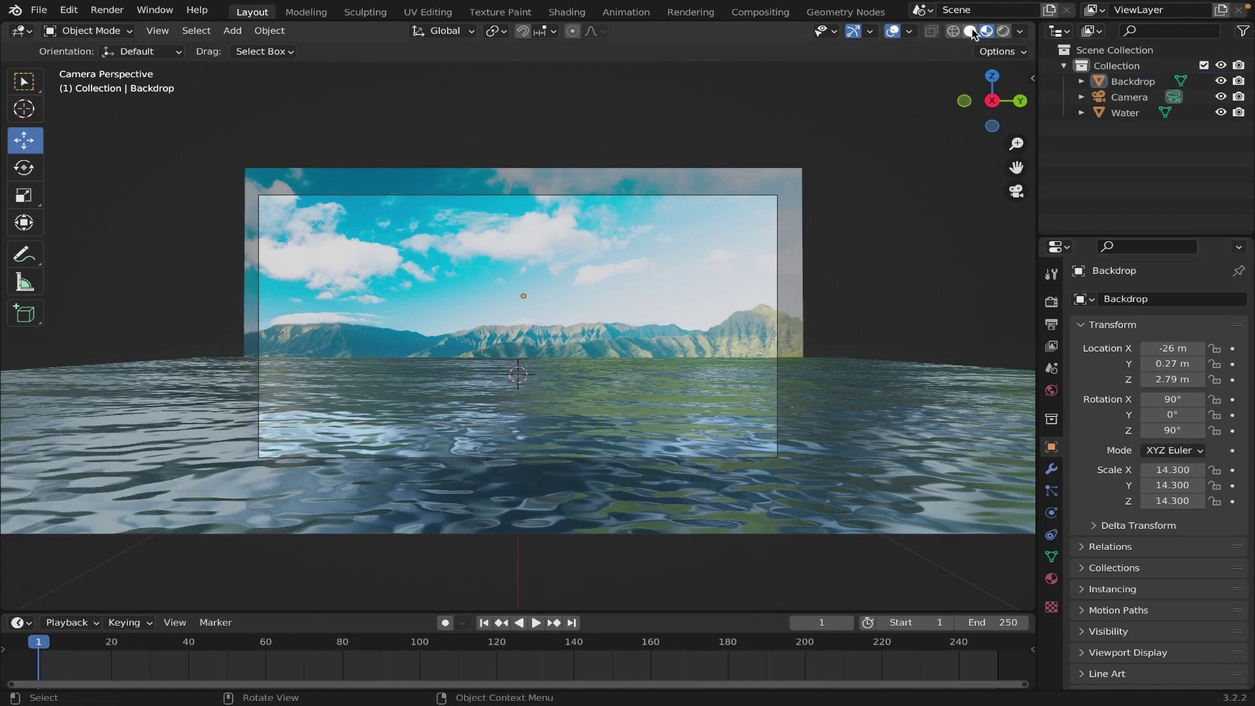
pyautogui.click(969, 30)
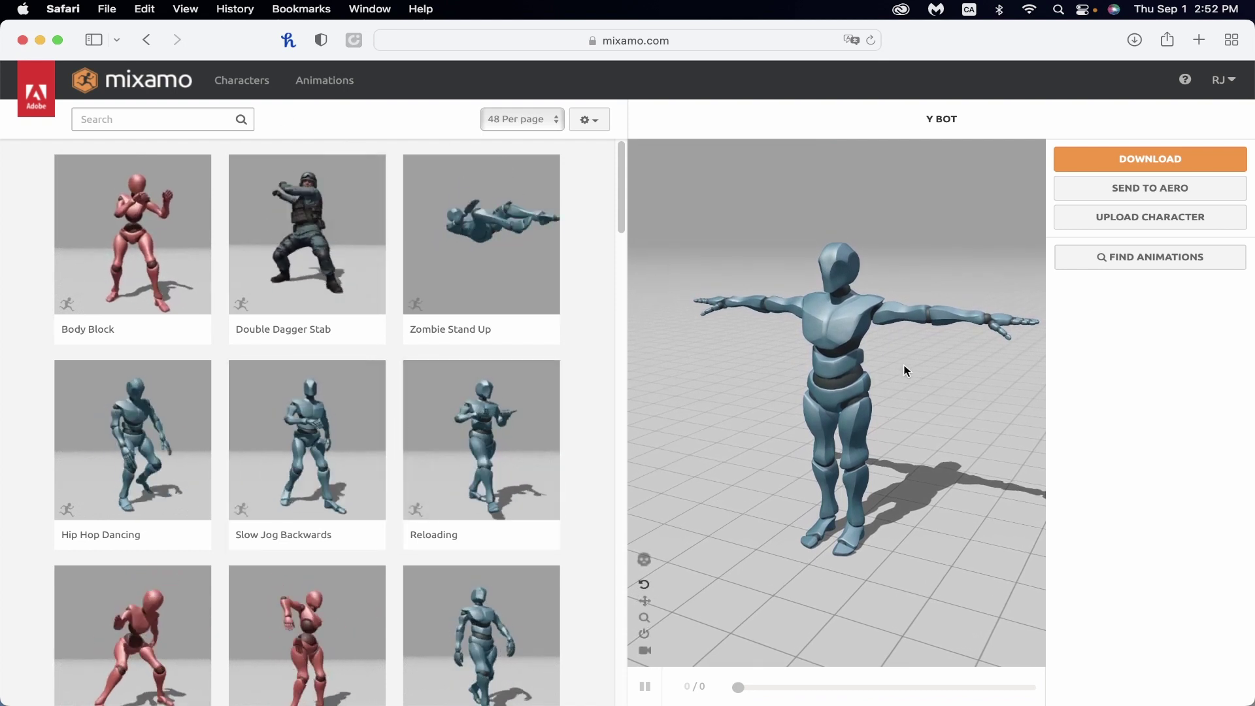
# In Mixamo, search the animations for "sitting" and apply the floor-seated Sitting Idle animation to Y Bot
pyautogui.click(315, 80)
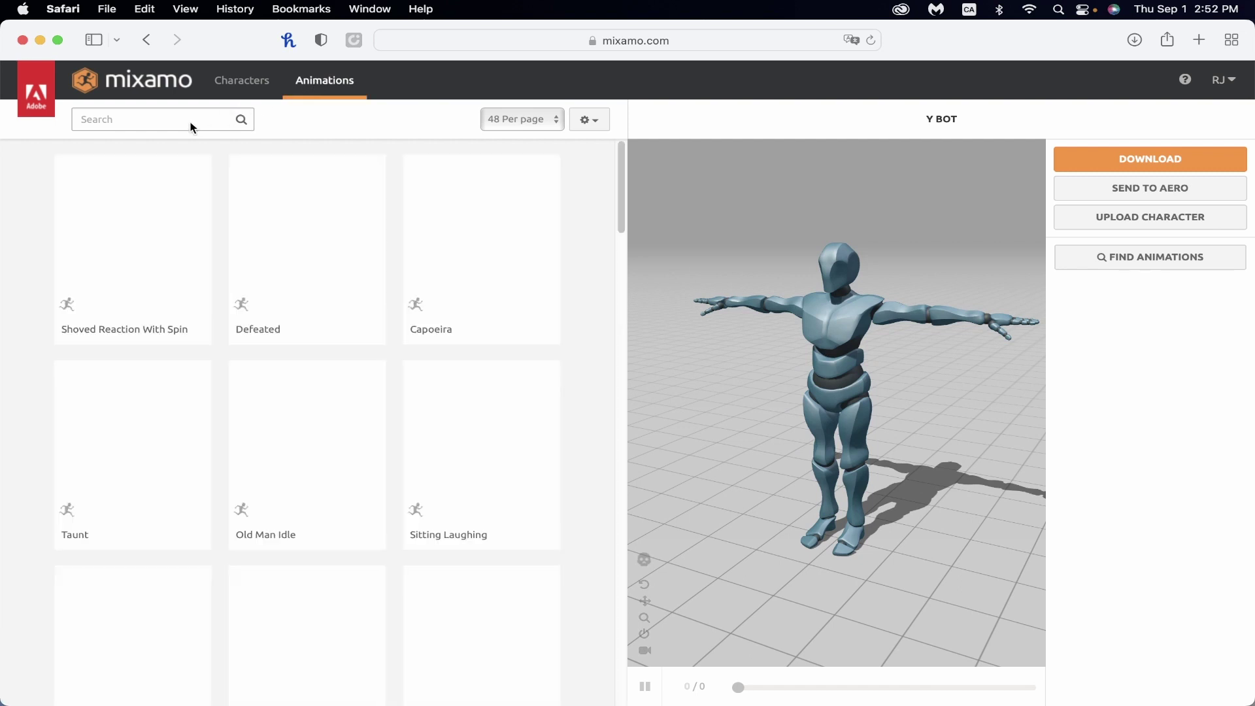
pyautogui.click(193, 121)
pyautogui.write('sitting')
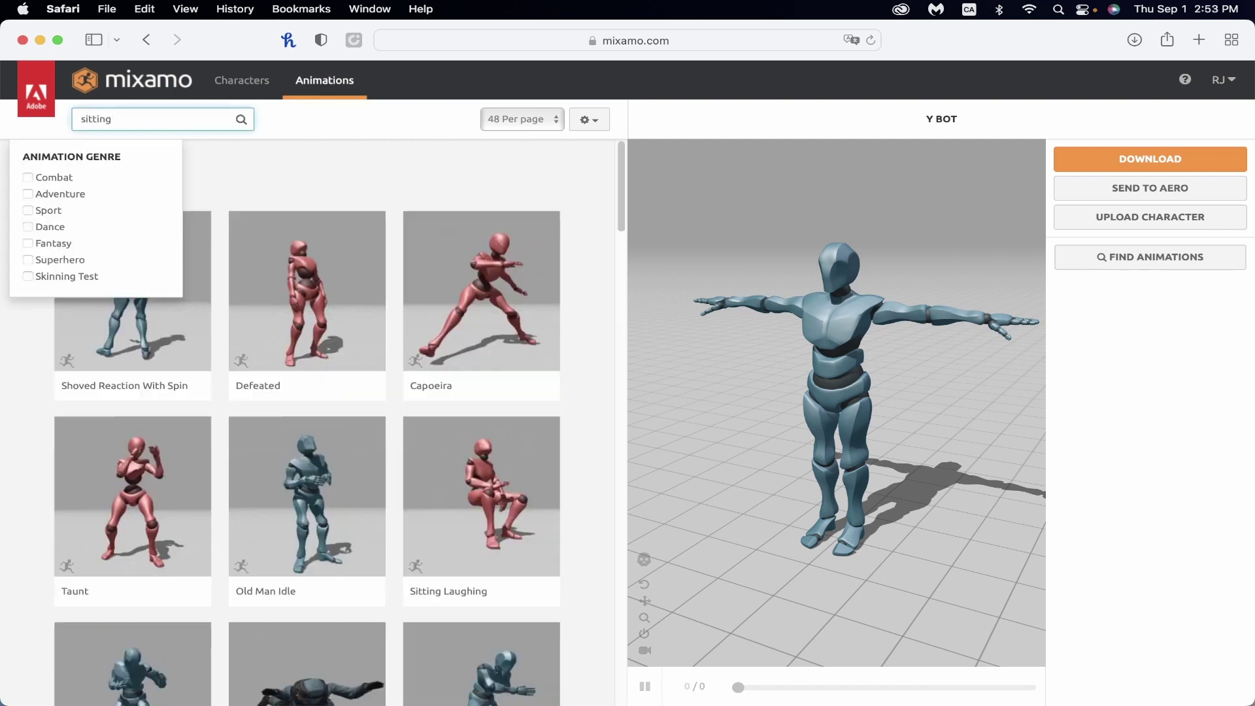
pyautogui.press('Return')
pyautogui.scroll(-9, 483, 497)
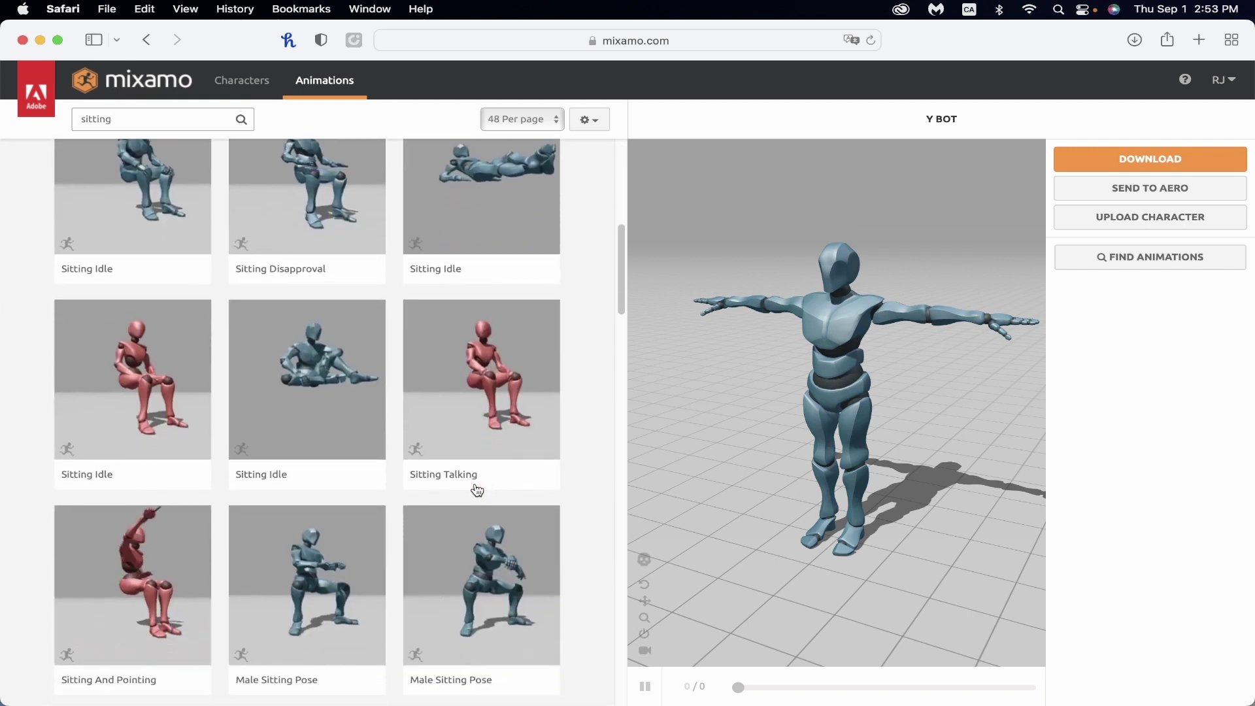
pyautogui.click(318, 409)
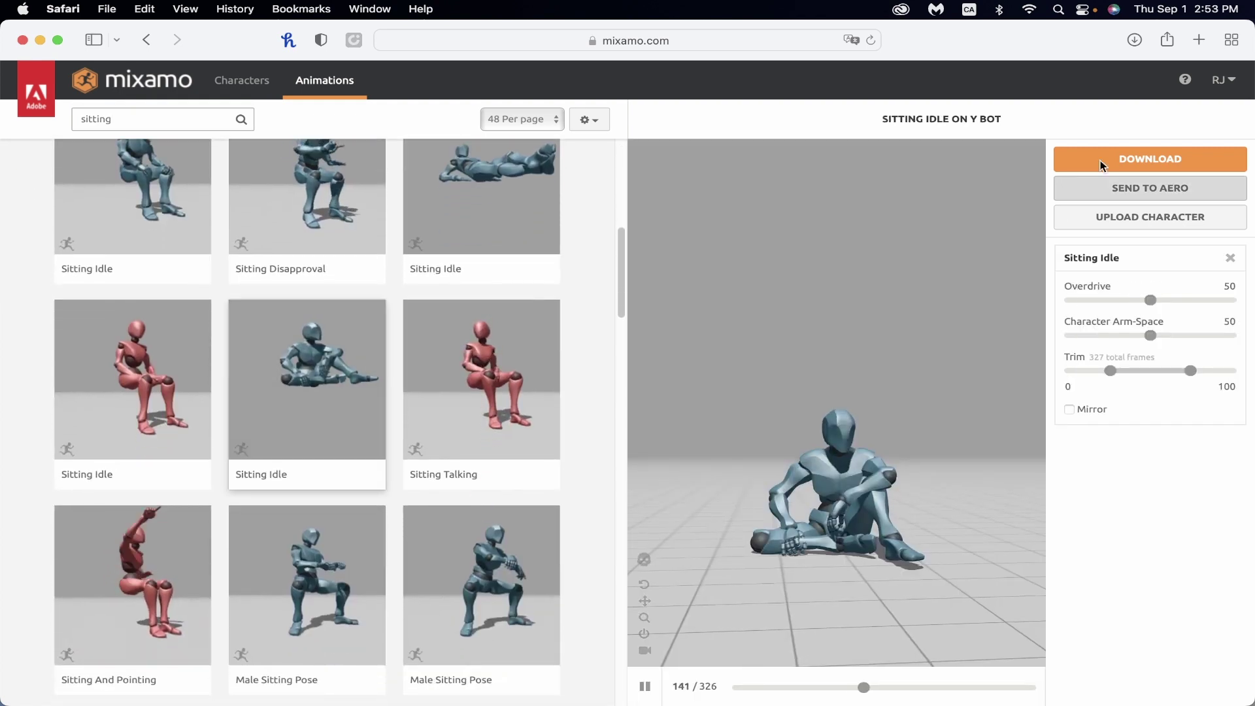
# Open the download settings for the Sitting Idle animation and choose the frames per second
pyautogui.click(1101, 160)
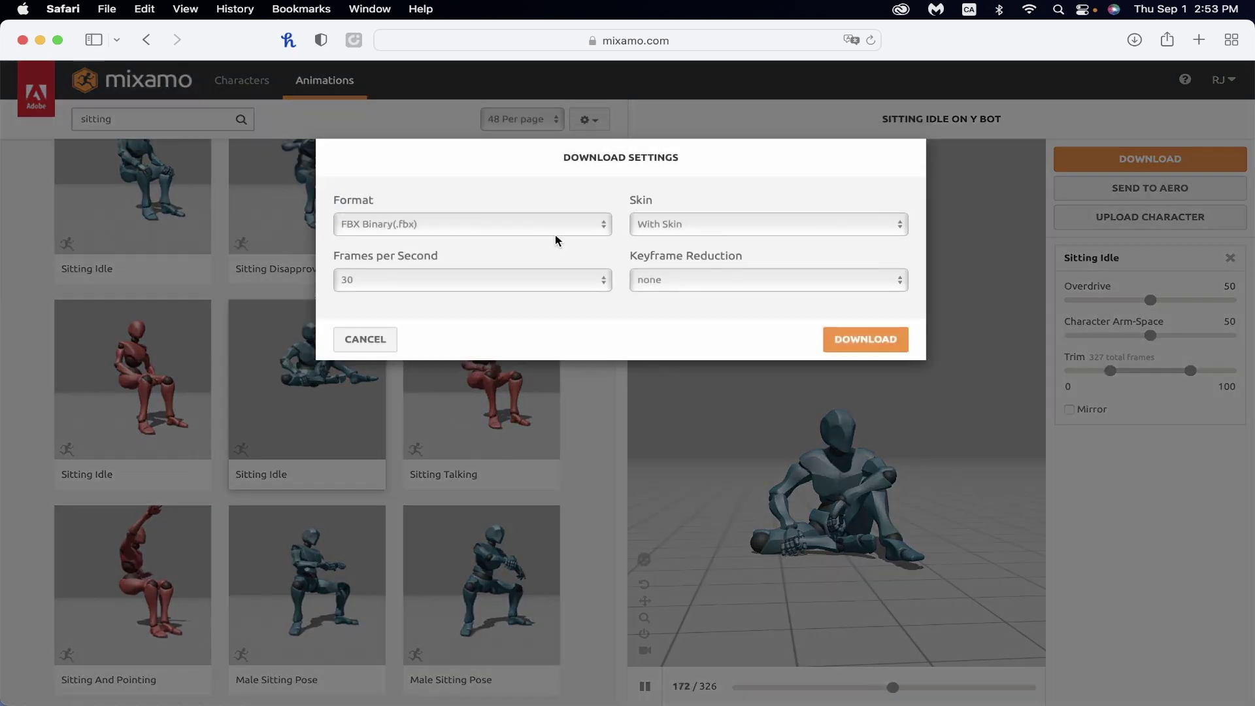
pyautogui.click(472, 281)
pyautogui.click(450, 285)
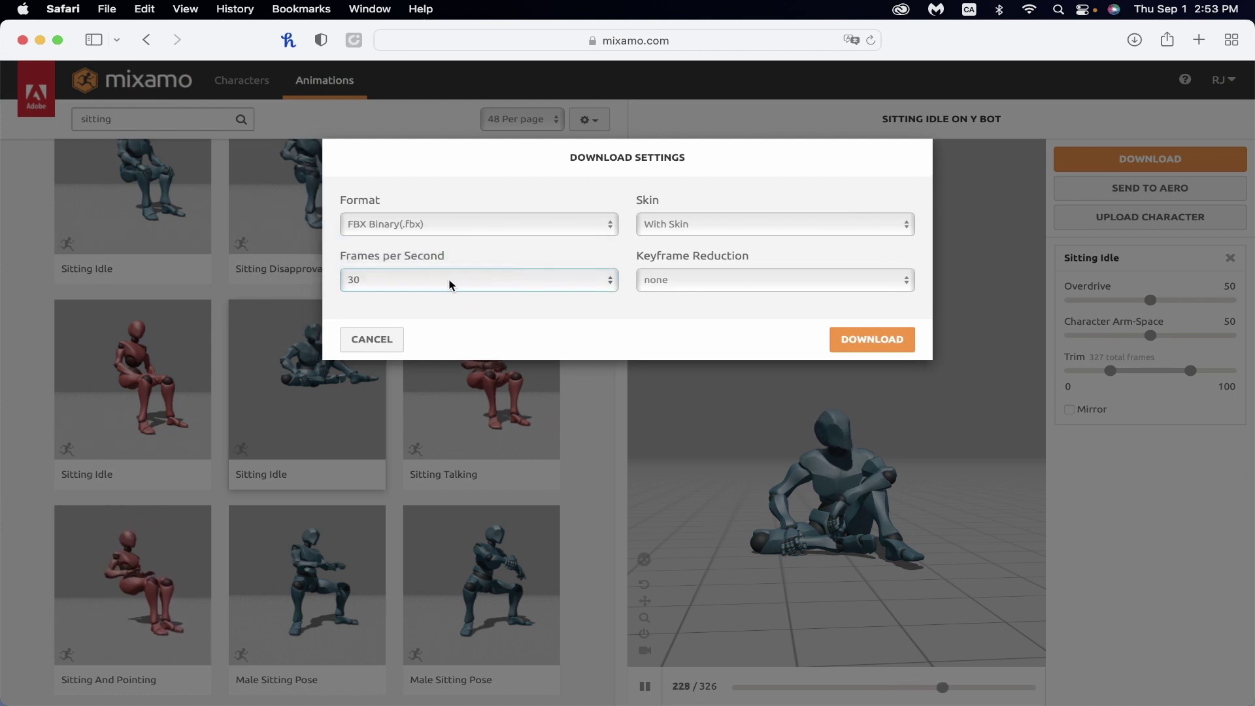
pyautogui.click(450, 285)
pyautogui.click(398, 252)
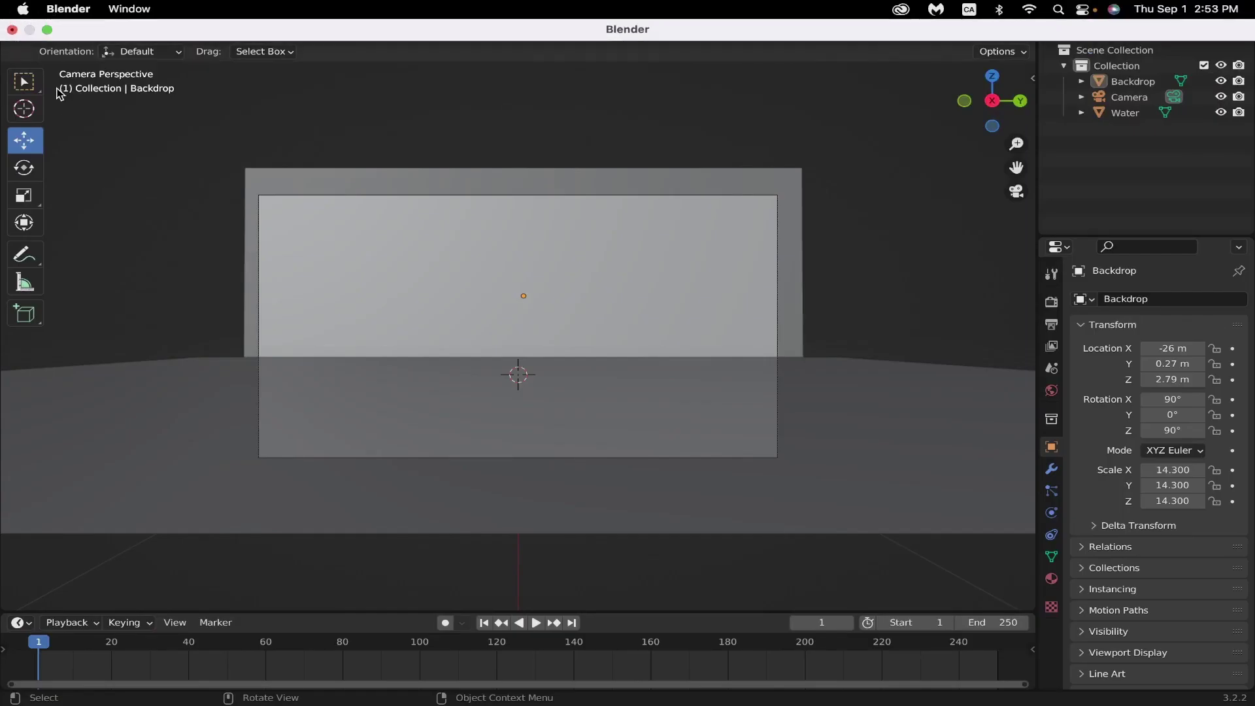
# Switch to Blender and import the character file Sitting Idle.fbx from the y-bot folder
pyautogui.click(39, 9)
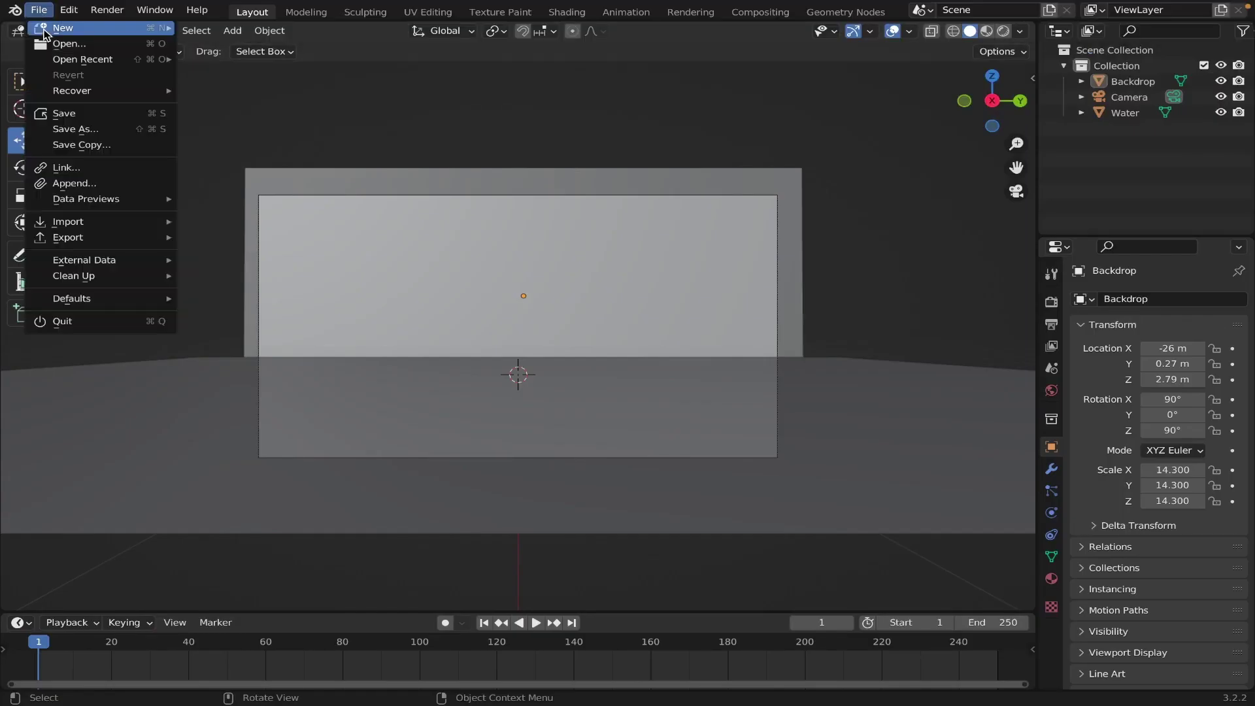
pyautogui.moveTo(109, 222)
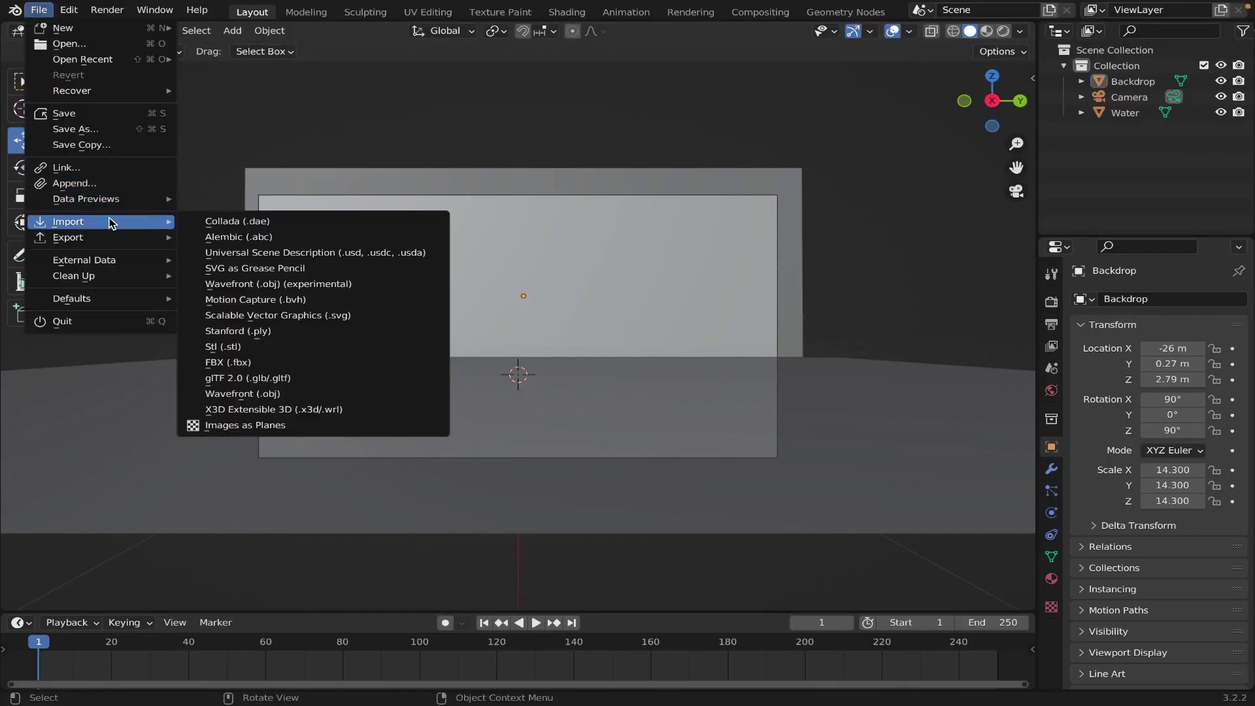
pyautogui.click(282, 362)
pyautogui.click(233, 532)
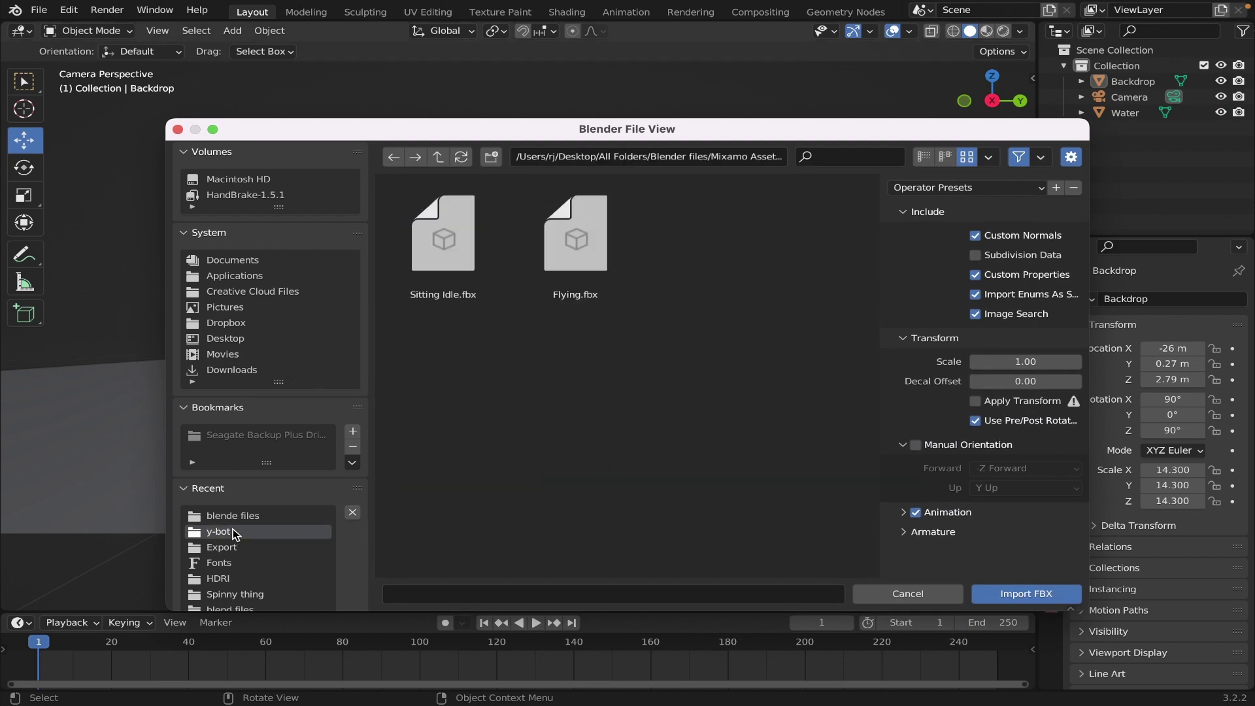
pyautogui.click(451, 255)
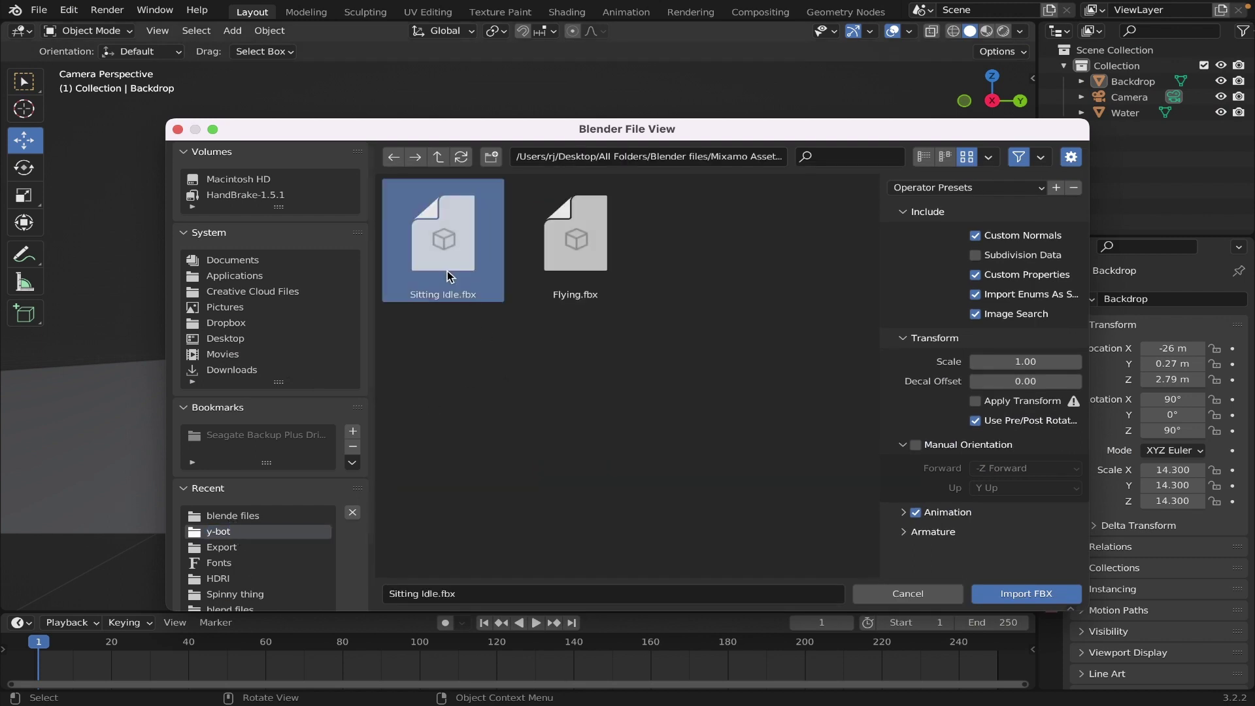
pyautogui.click(1025, 595)
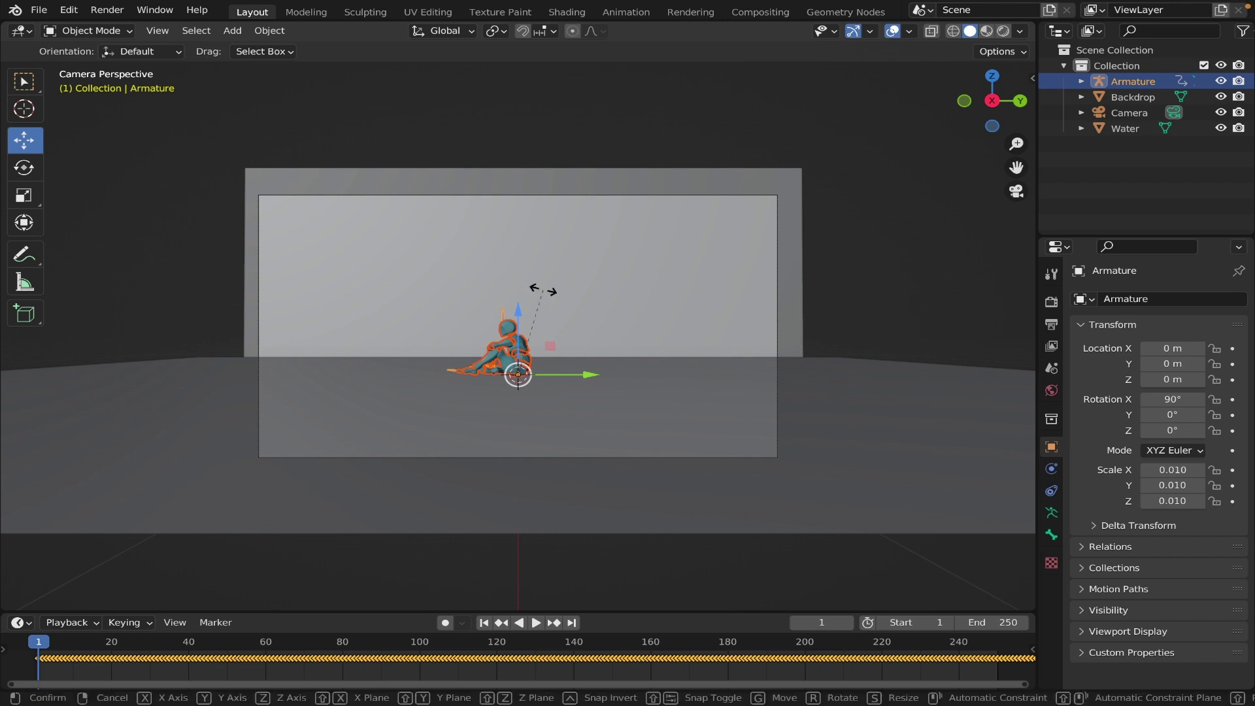
# Rotate the imported character's armature 90° around the global Z axis
pyautogui.press('r')
pyautogui.press('z')
pyautogui.press('9')
pyautogui.press('0')
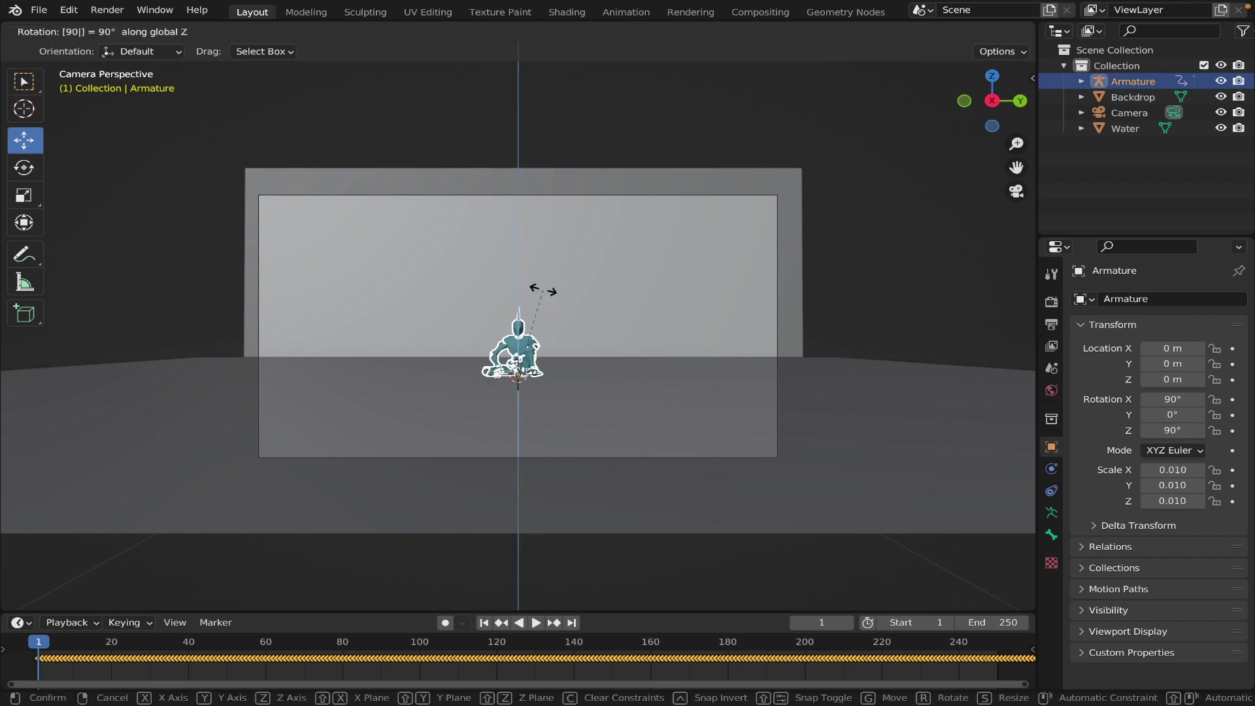
pyautogui.press('Return')
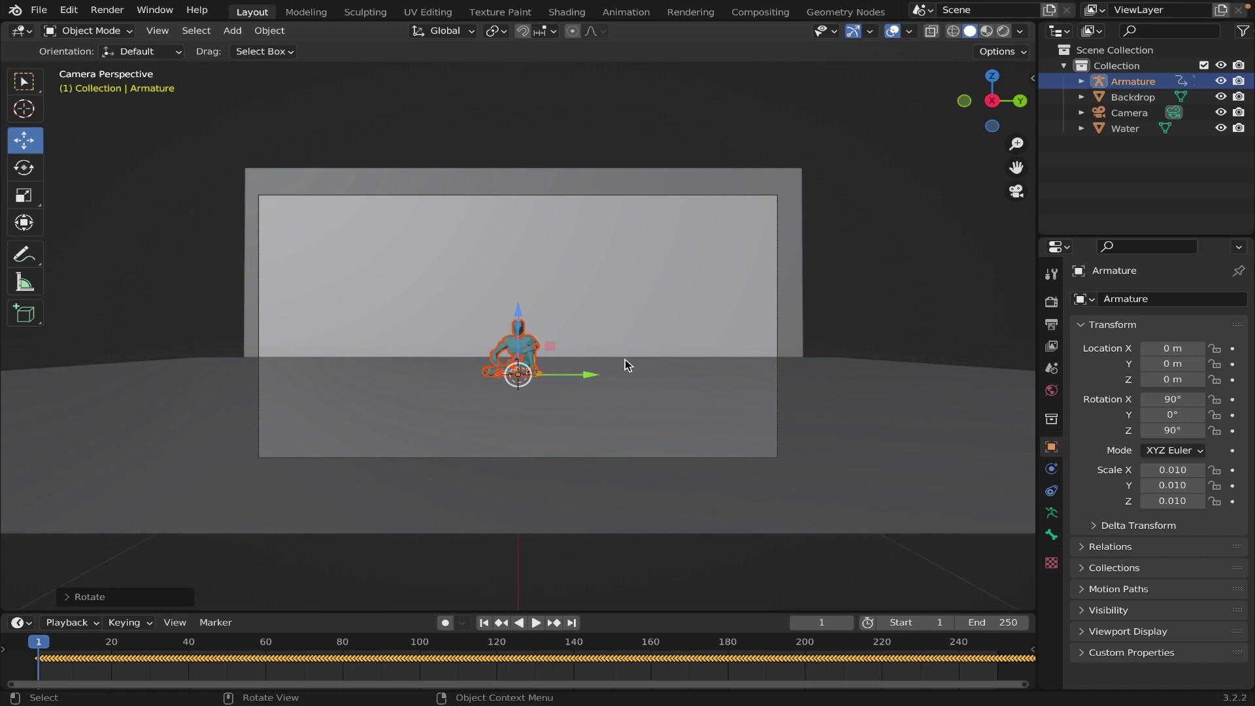
# Enlarge the timeline area and set the animation's end frame to 120
pyautogui.moveTo(595, 612); pyautogui.dragTo(594, 536)
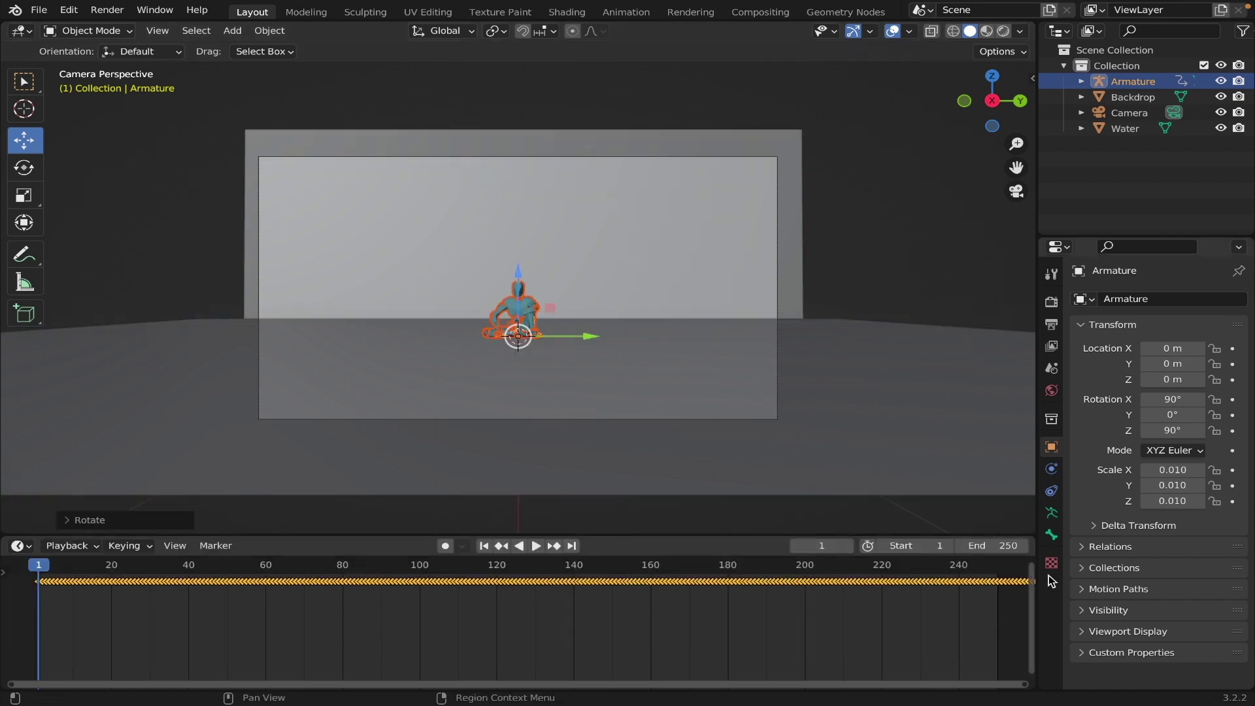
pyautogui.click(1000, 546)
pyautogui.write('12')
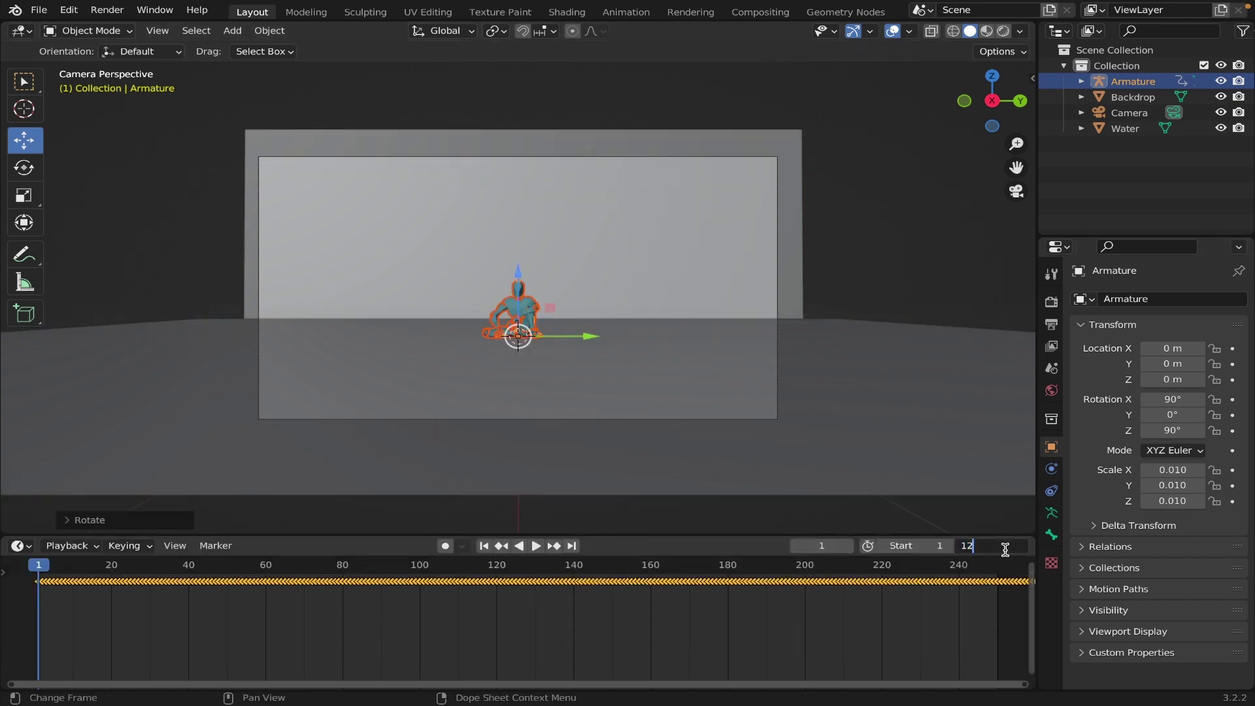
pyautogui.write('0')
pyautogui.press('Return')
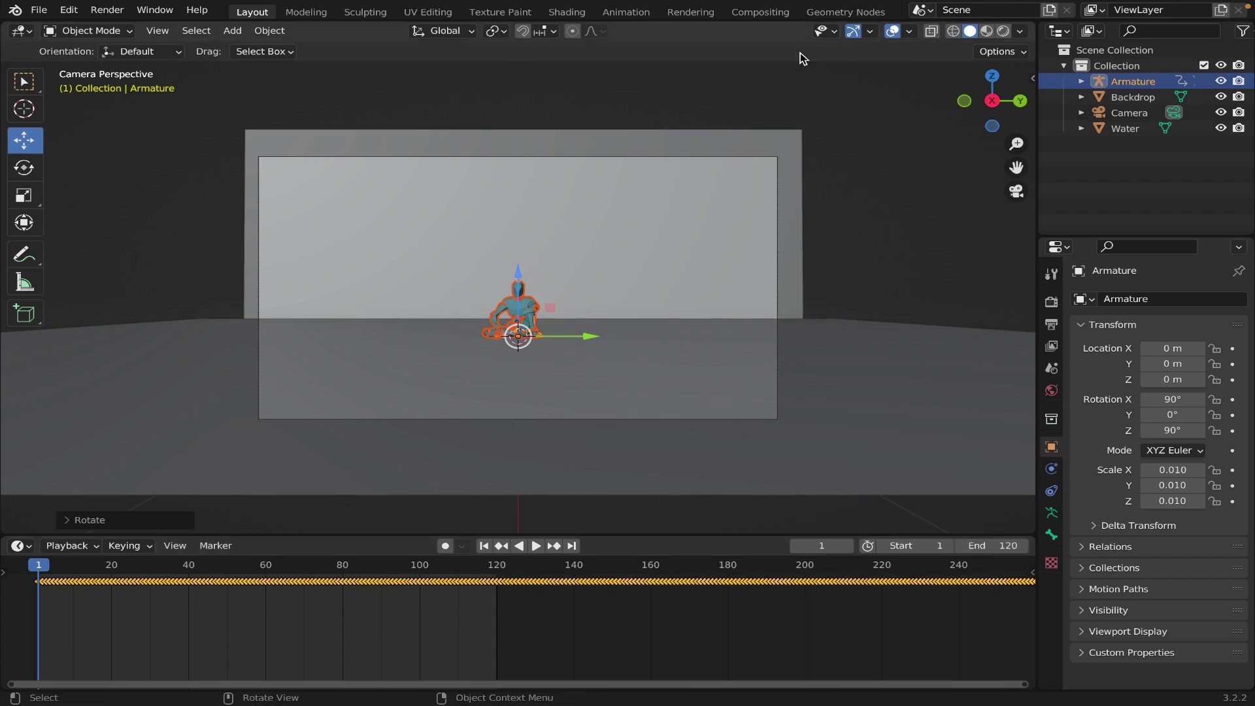
# Switch to the Shading workspace and save the file
pyautogui.click(566, 12)
pyautogui.hotkey('ctrl', 's')
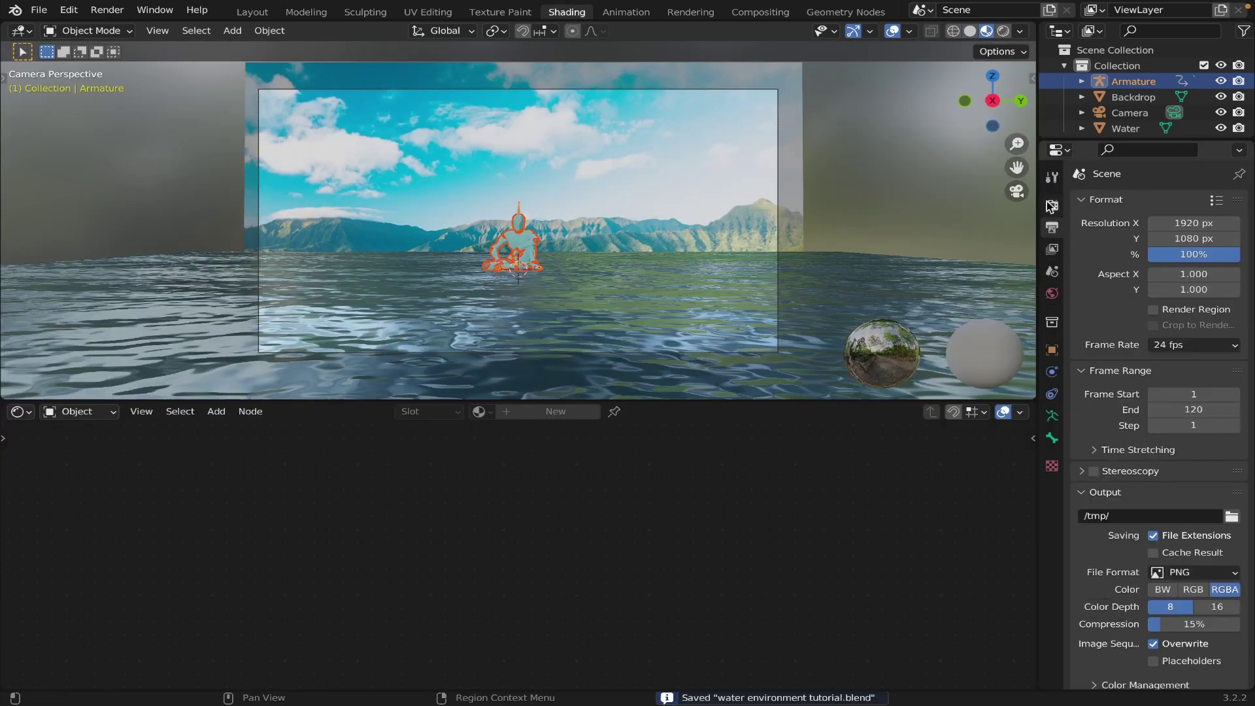
# Show the viewport in rendered shading and switch the shader editor to the World nodes
pyautogui.click(1003, 31)
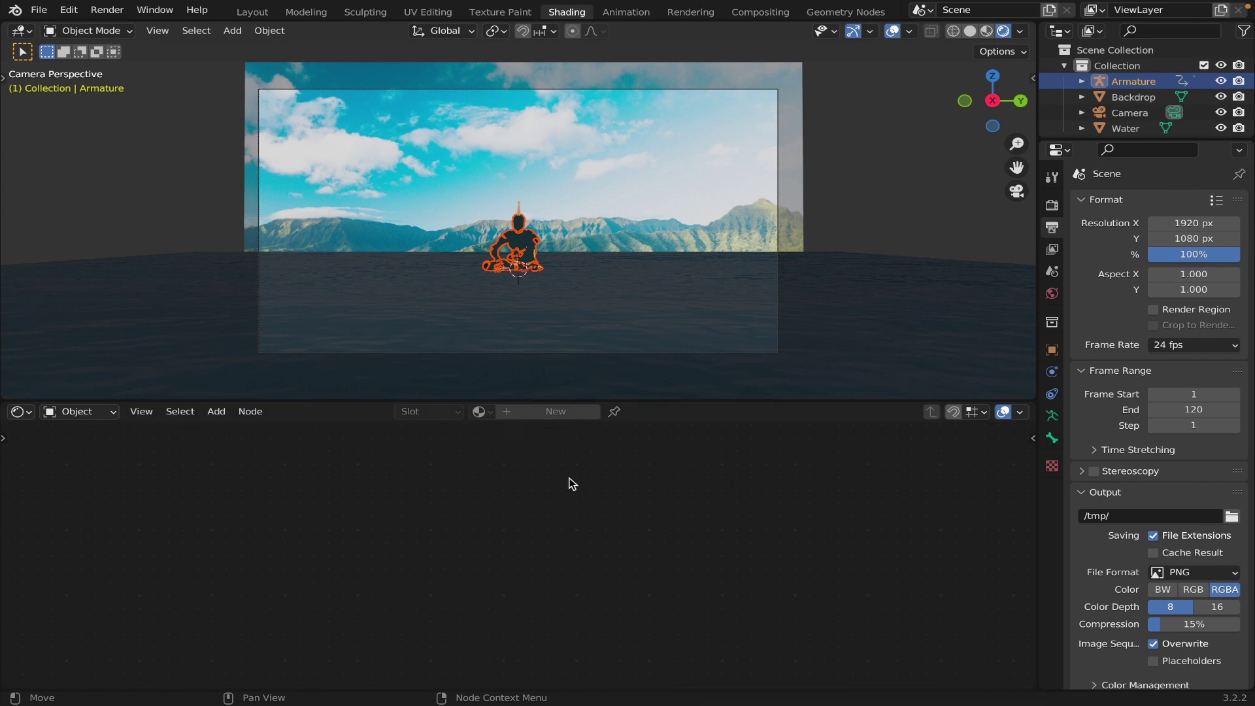
pyautogui.click(69, 412)
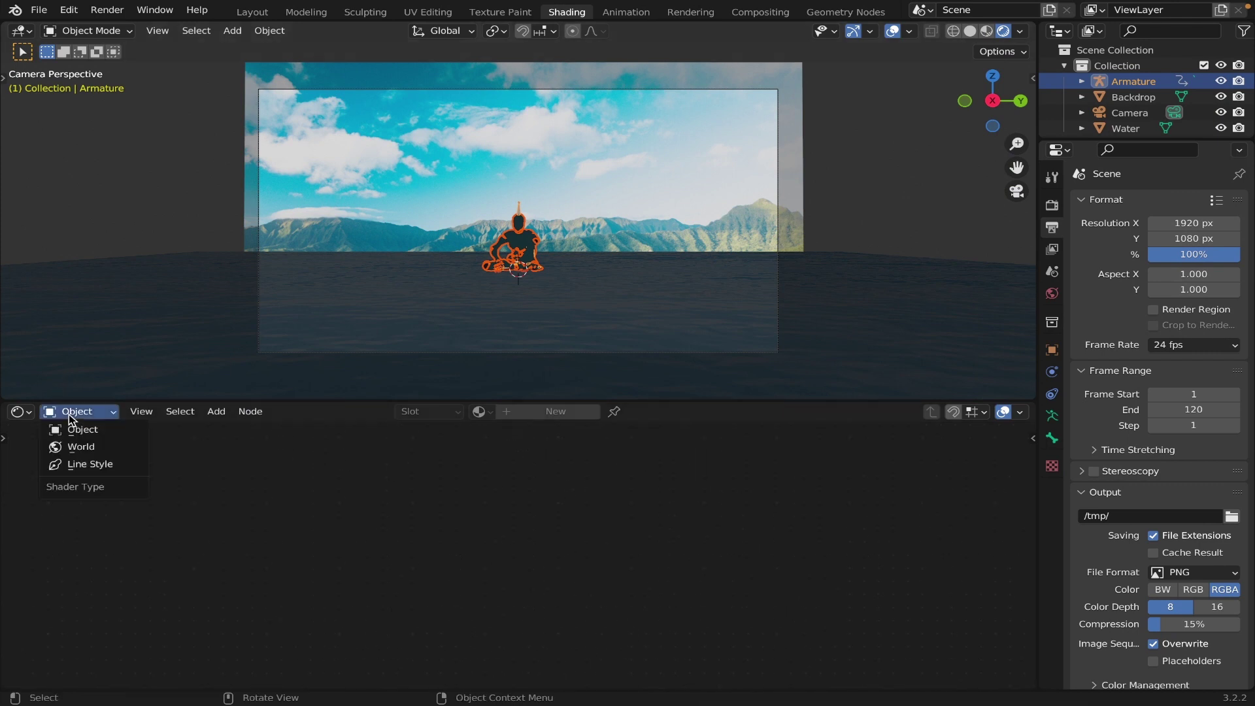
pyautogui.click(84, 447)
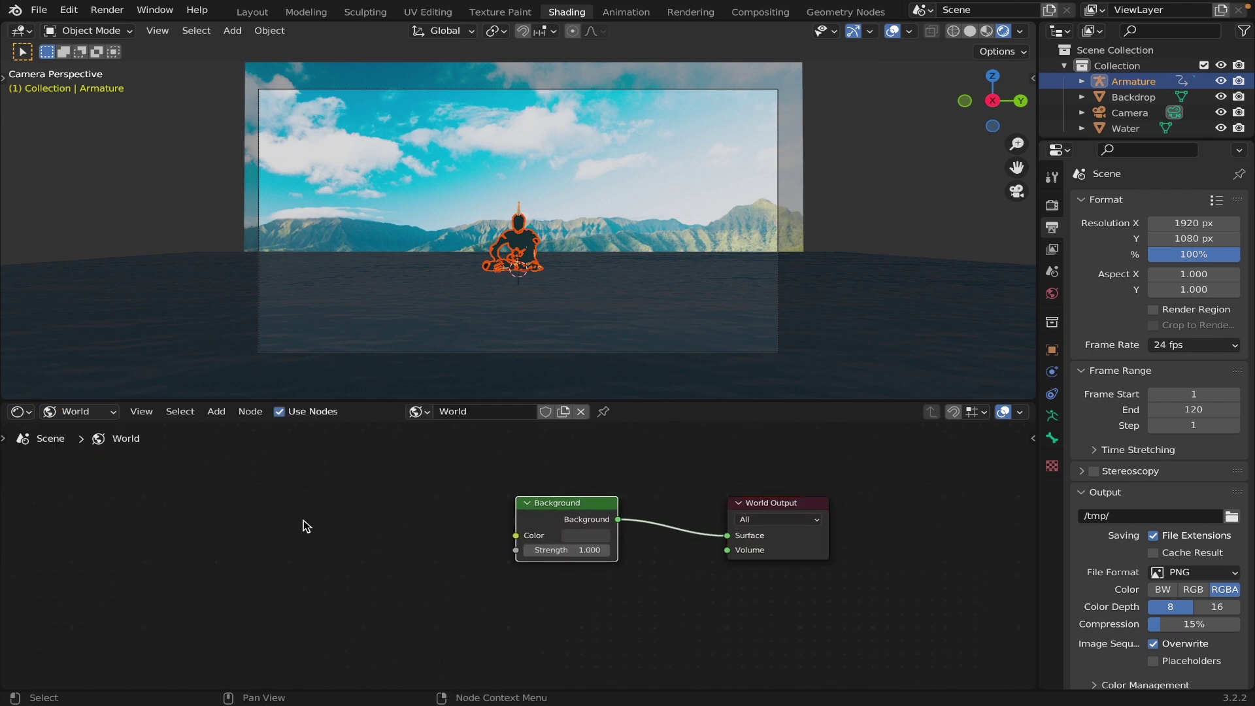
# Add a Sky Texture node of type Hosek / Wilkie and connect its color to the world Background's color
pyautogui.hotkey('shift', 'a')
pyautogui.write('sky')
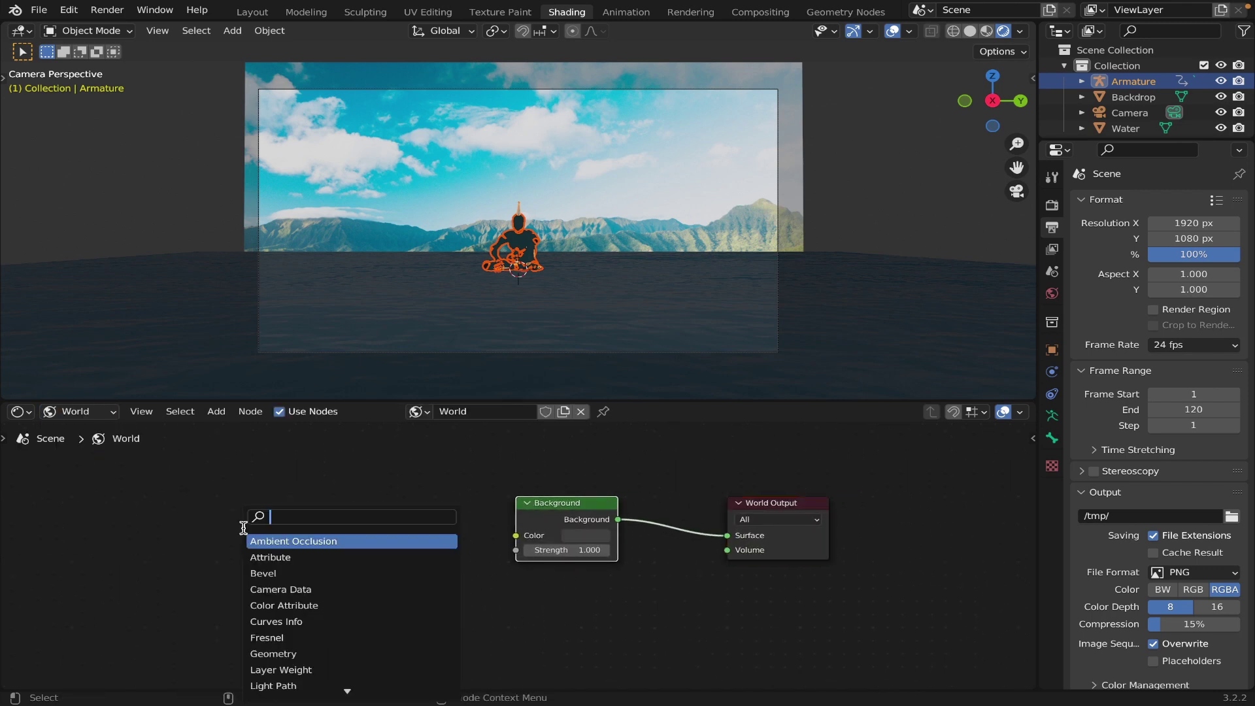
pyautogui.click(288, 542)
pyautogui.click(282, 509)
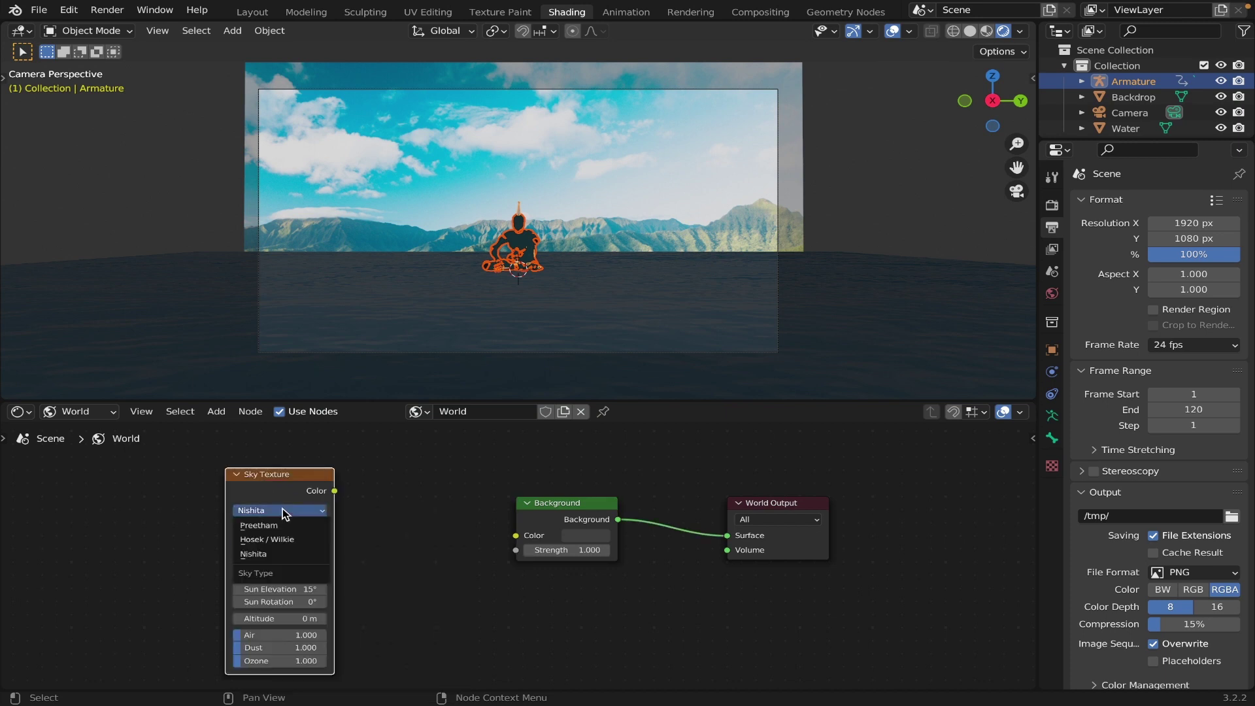
pyautogui.click(271, 540)
pyautogui.moveTo(335, 491); pyautogui.dragTo(516, 536)
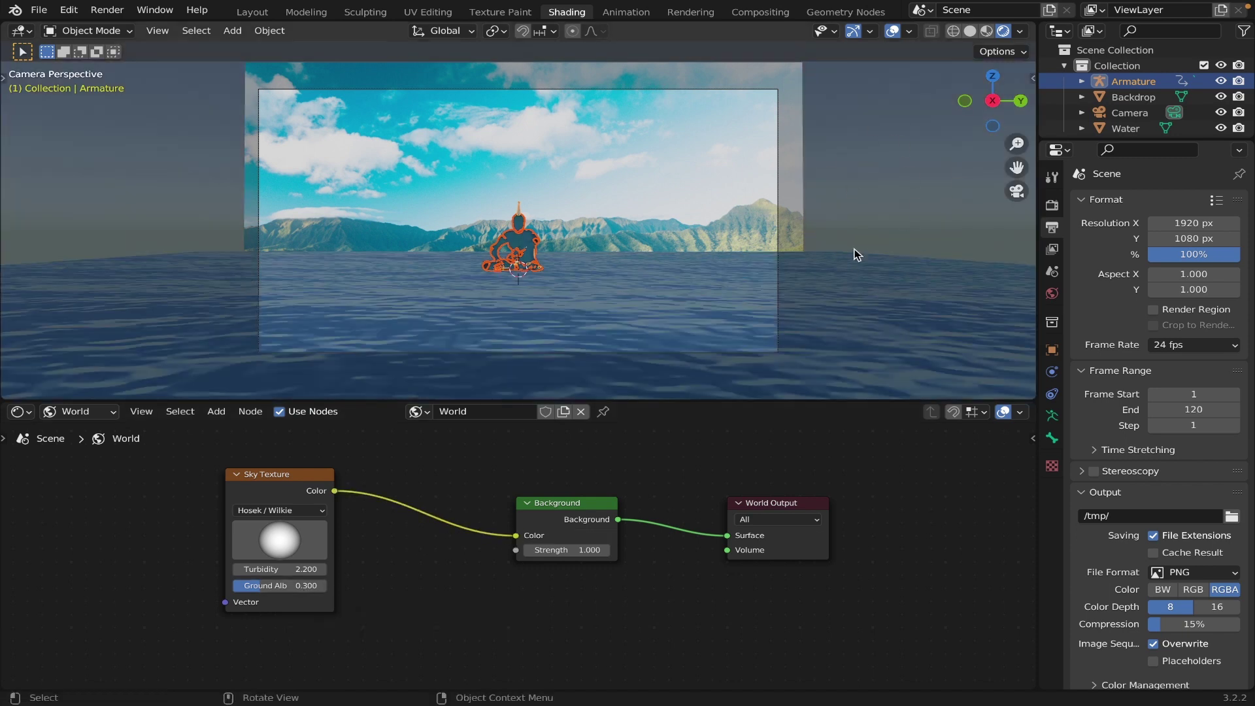
# Set the Sky Texture's ground albedo to 0.845 and slightly adjust its sun direction
pyautogui.click(290, 586)
pyautogui.write('0')
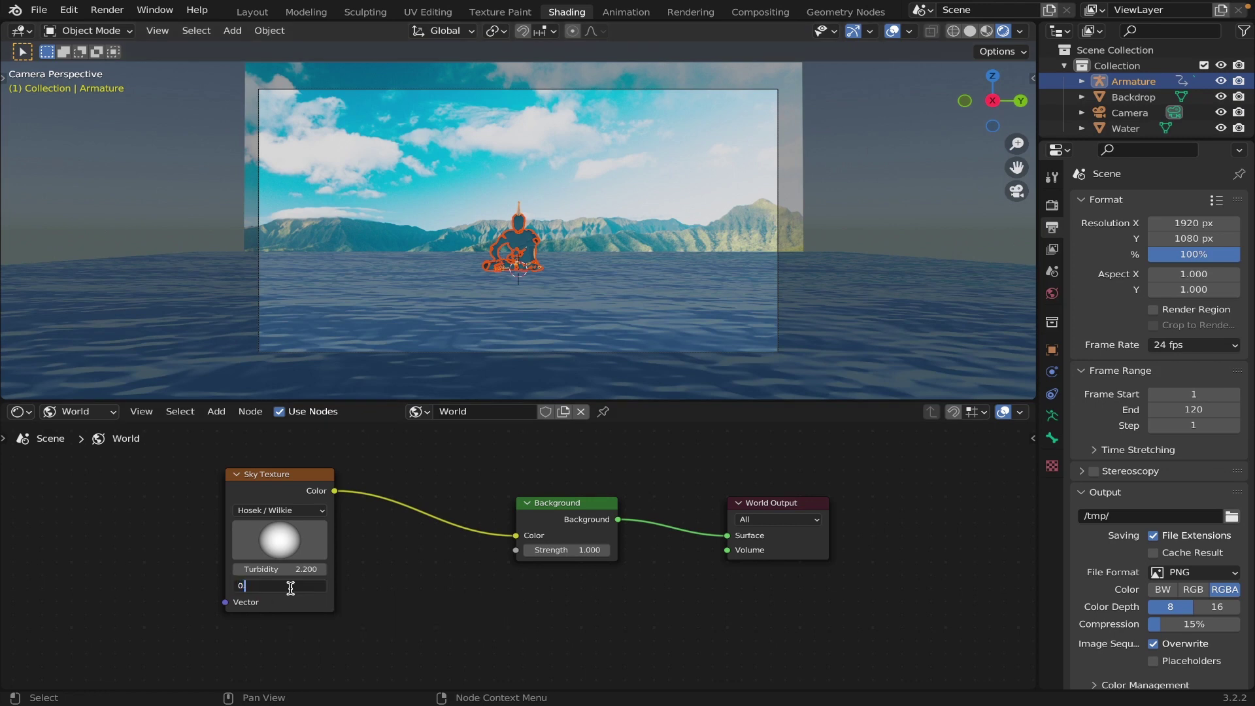
pyautogui.write('.845')
pyautogui.press('Return')
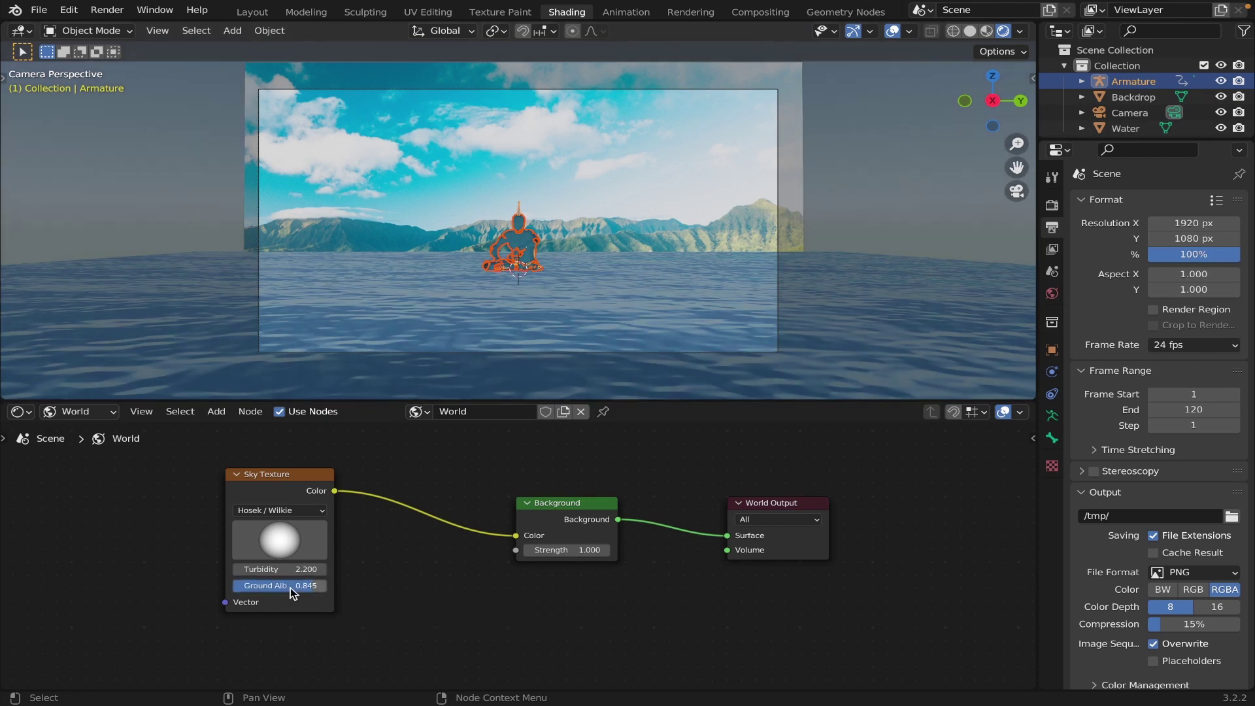
pyautogui.moveTo(280, 544); pyautogui.dragTo(292, 544)
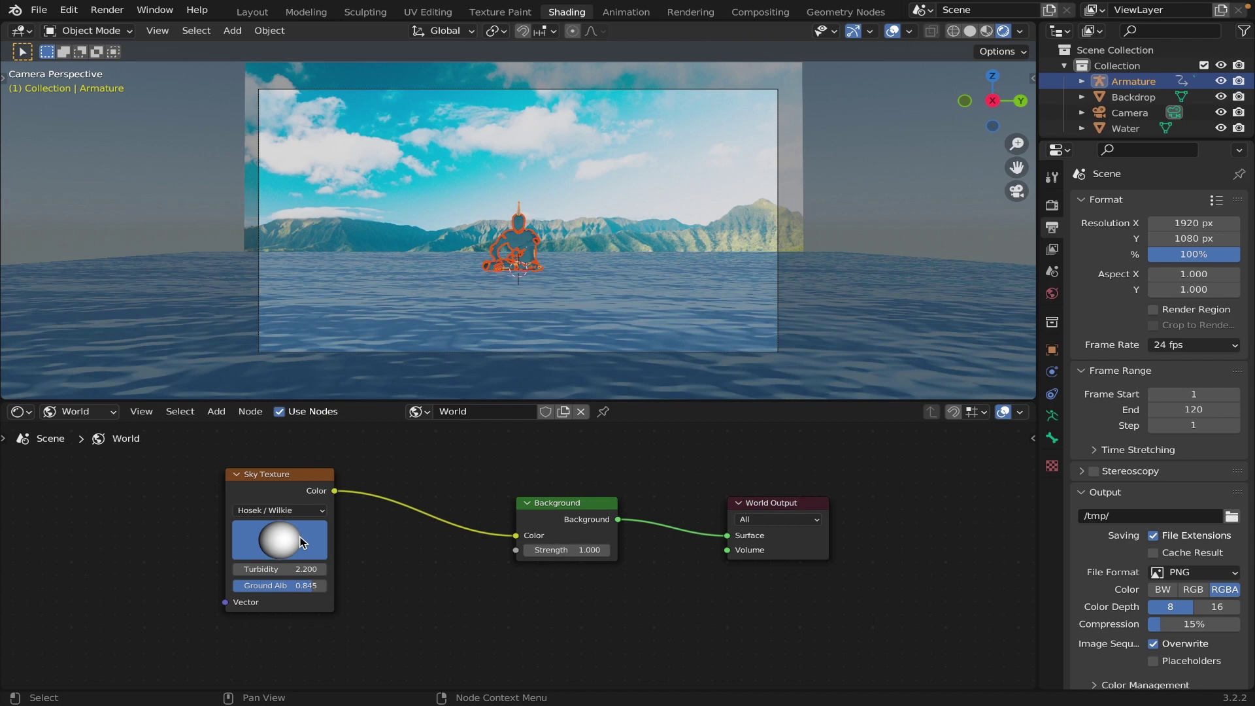
pyautogui.moveTo(302, 542); pyautogui.dragTo(303, 542)
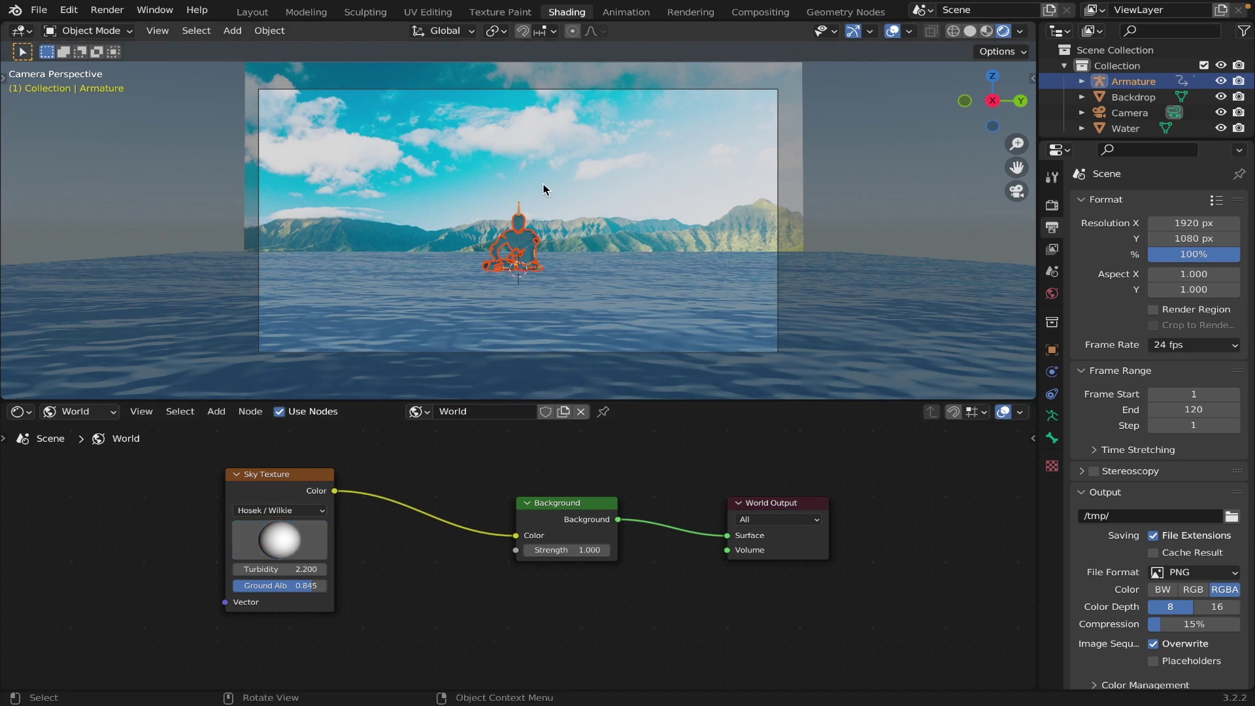
# Set the Sky Texture's turbidity to 1 and save the file
pyautogui.click(294, 567)
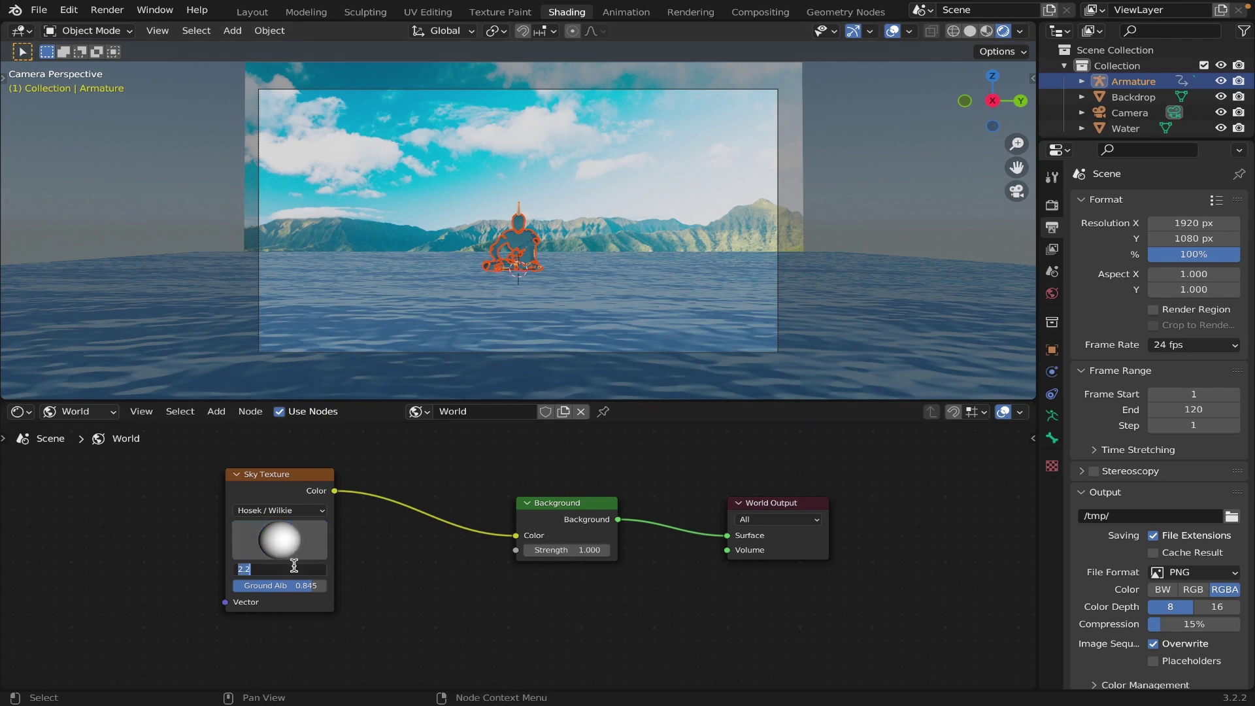
pyautogui.write('2')
pyautogui.press('Return')
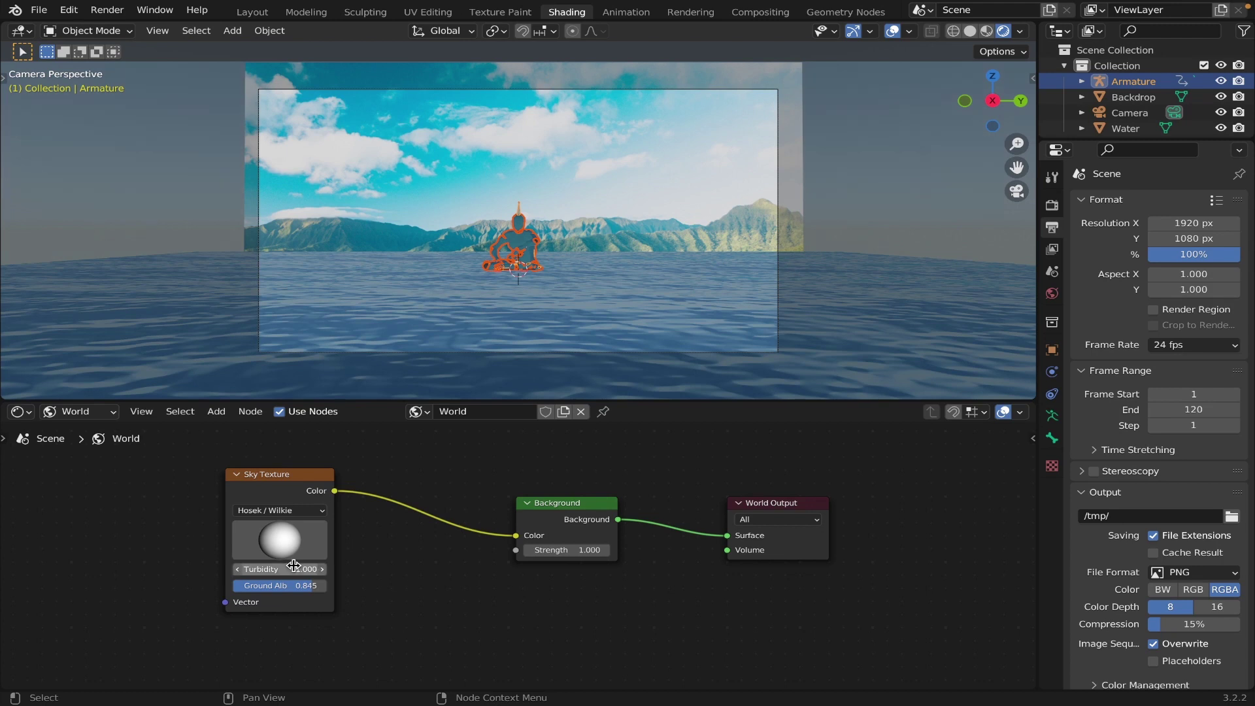
pyautogui.hotkey('ctrl', 's')
# Enable Ambient Occlusion, Bloom and Screen Space Reflections in the Eevee render settings
pyautogui.click(1051, 204)
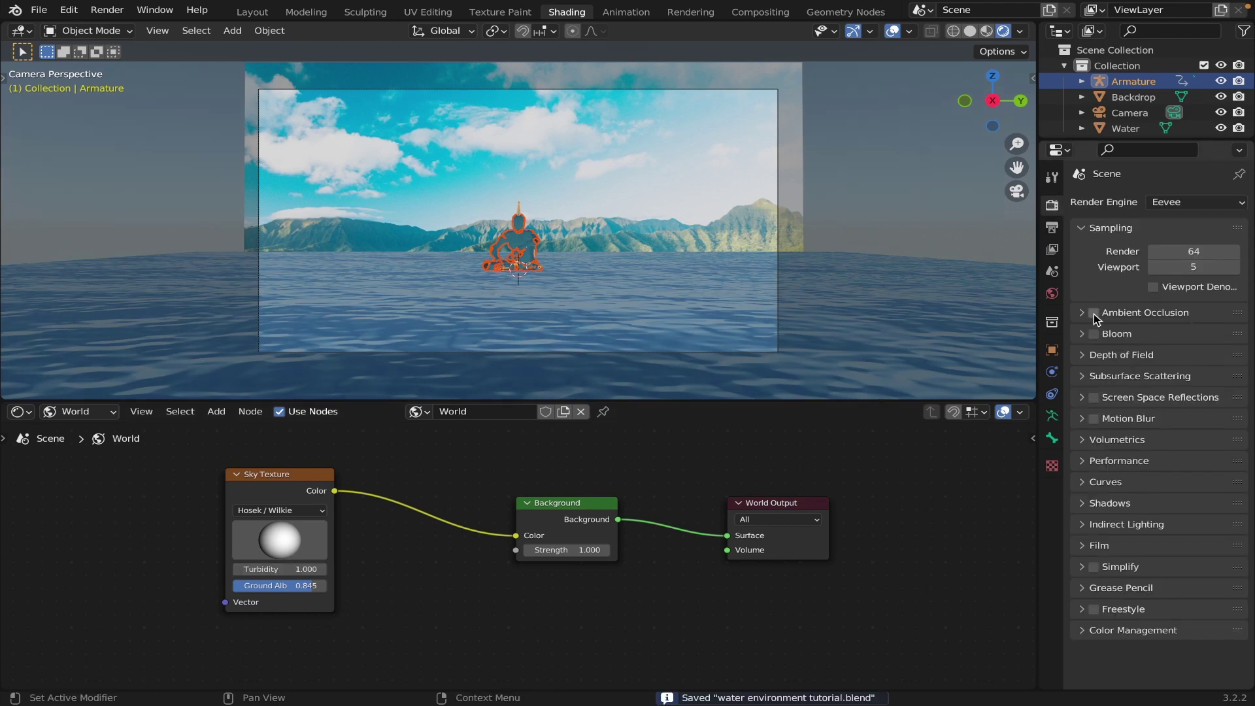
pyautogui.moveTo(1093, 315); pyautogui.dragTo(1094, 335)
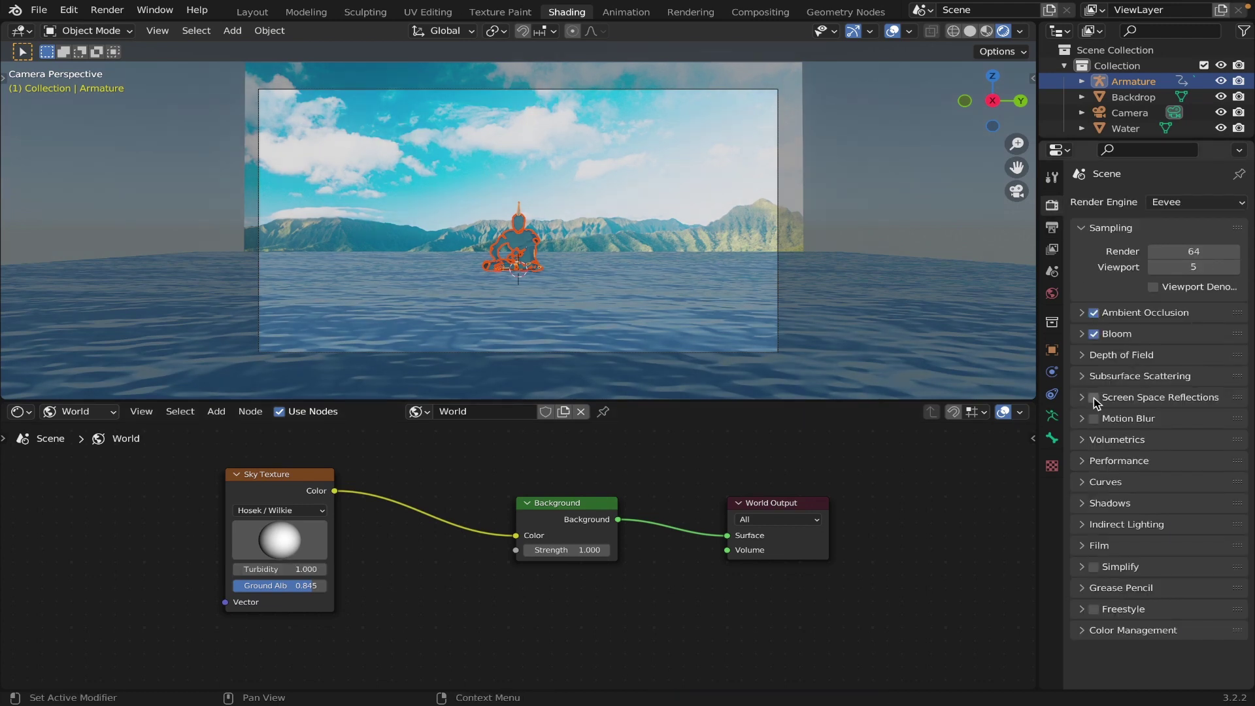
pyautogui.click(1094, 397)
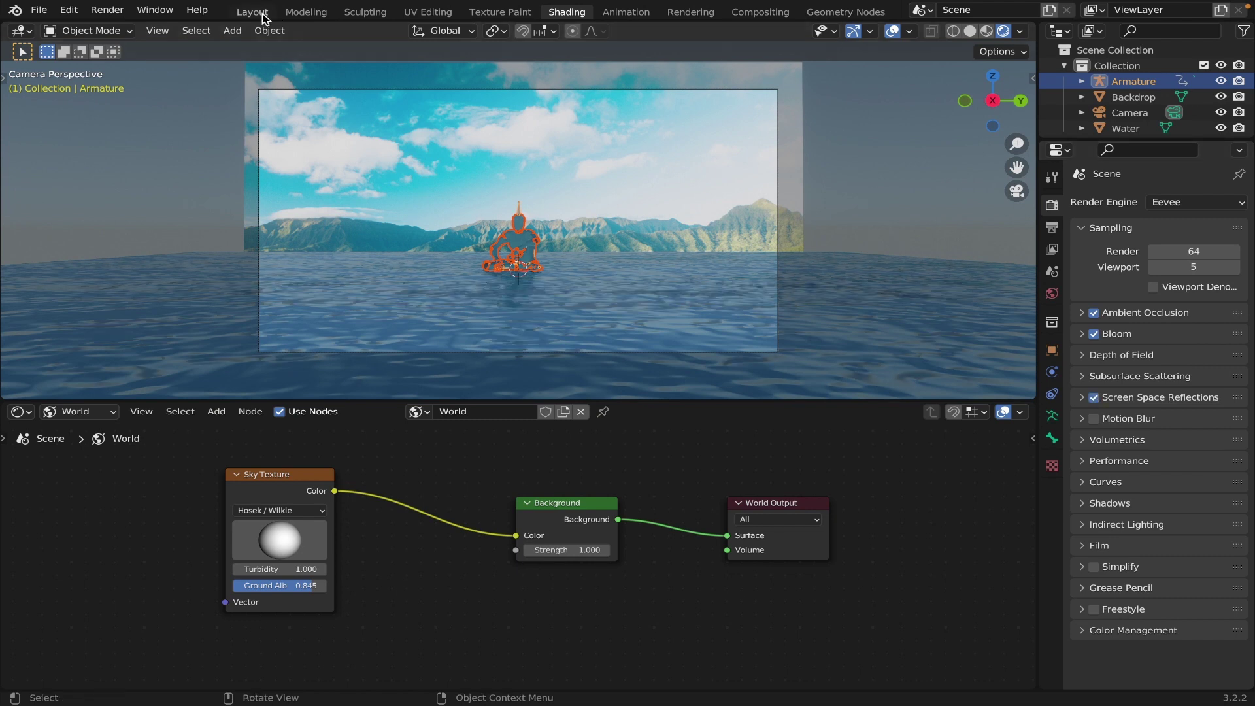
# In the Layout workspace with rendered shading, add a sun light and raise it about 3.12 m along global Z
pyautogui.click(253, 13)
pyautogui.click(1003, 32)
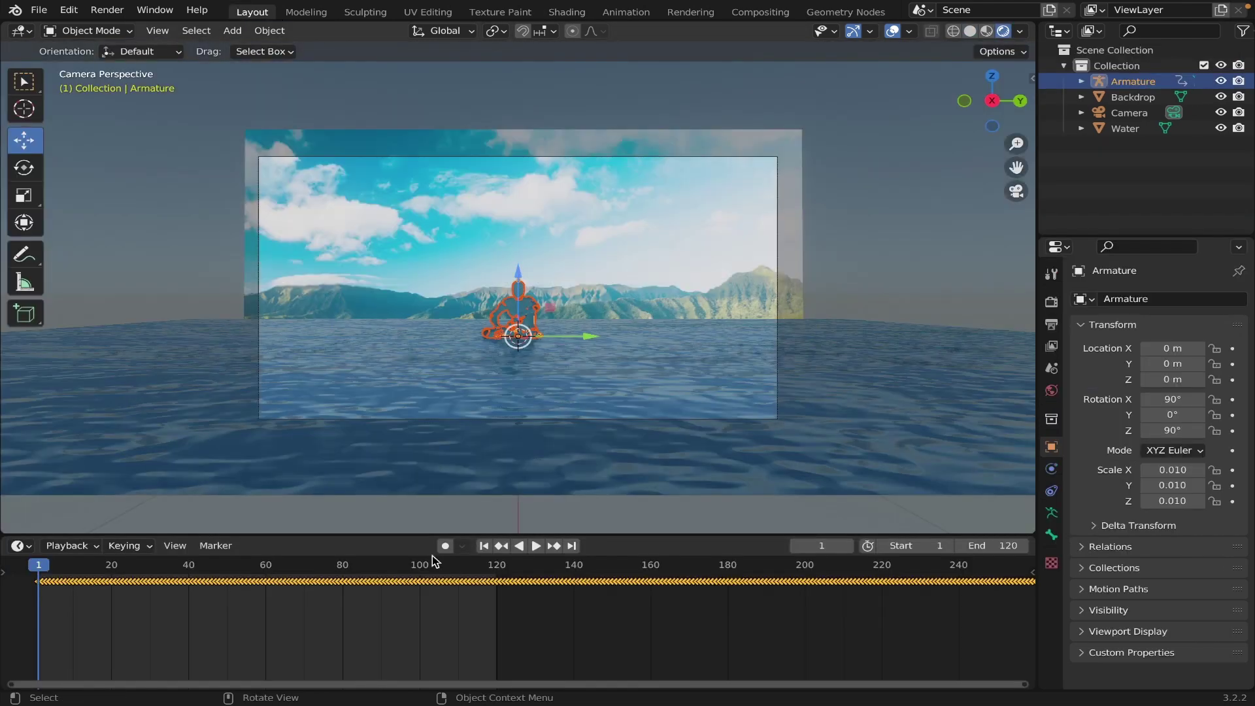
pyautogui.hotkey('shift', 'a')
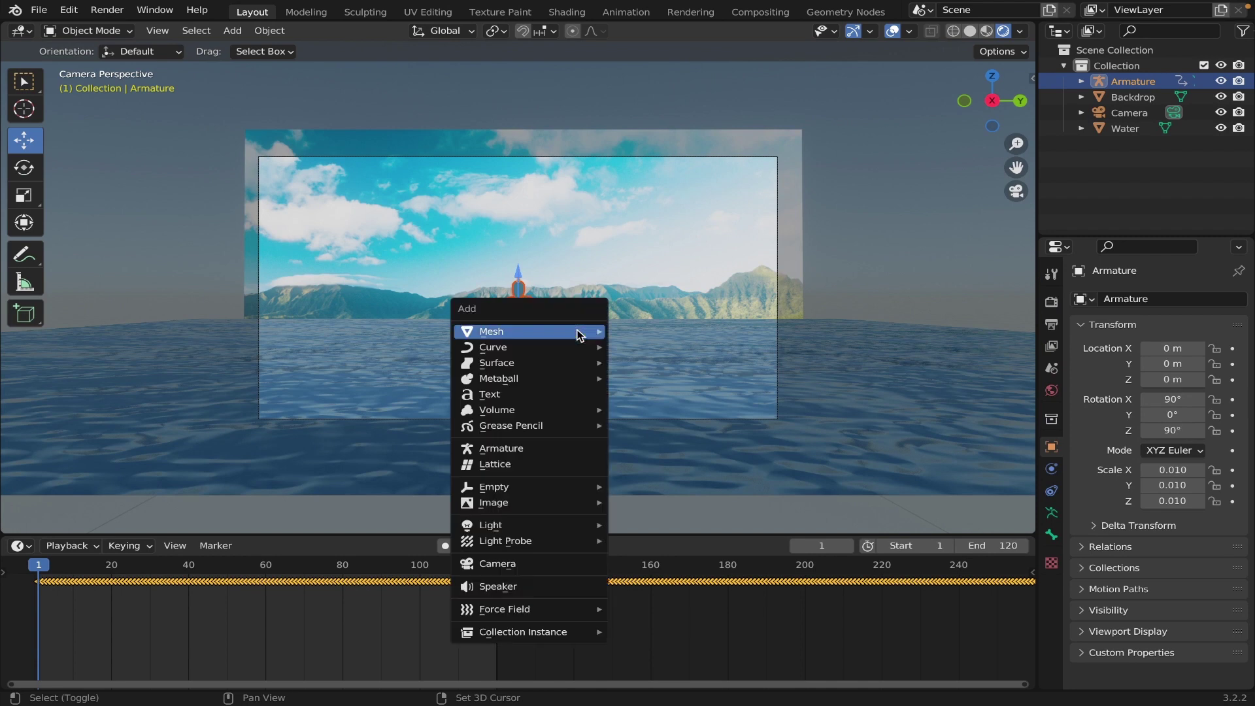
pyautogui.moveTo(542, 525)
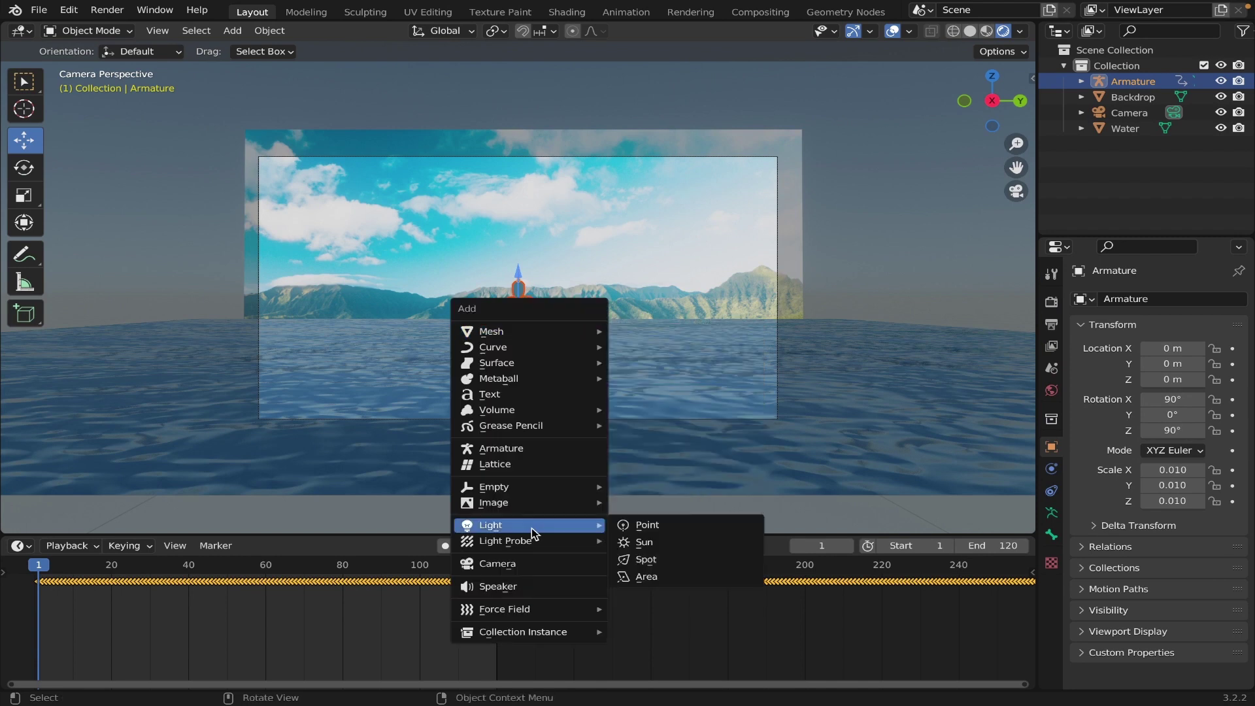
pyautogui.click(675, 542)
pyautogui.press('g')
pyautogui.press('z')
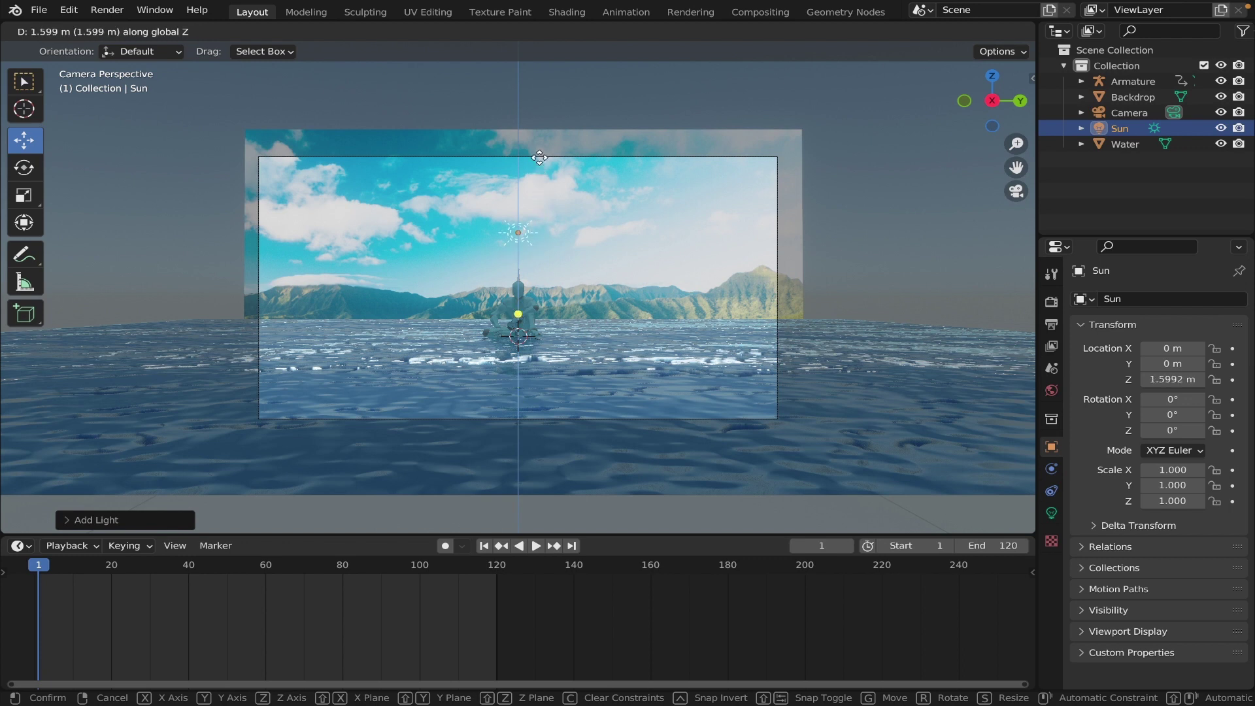
pyautogui.click(530, 100)
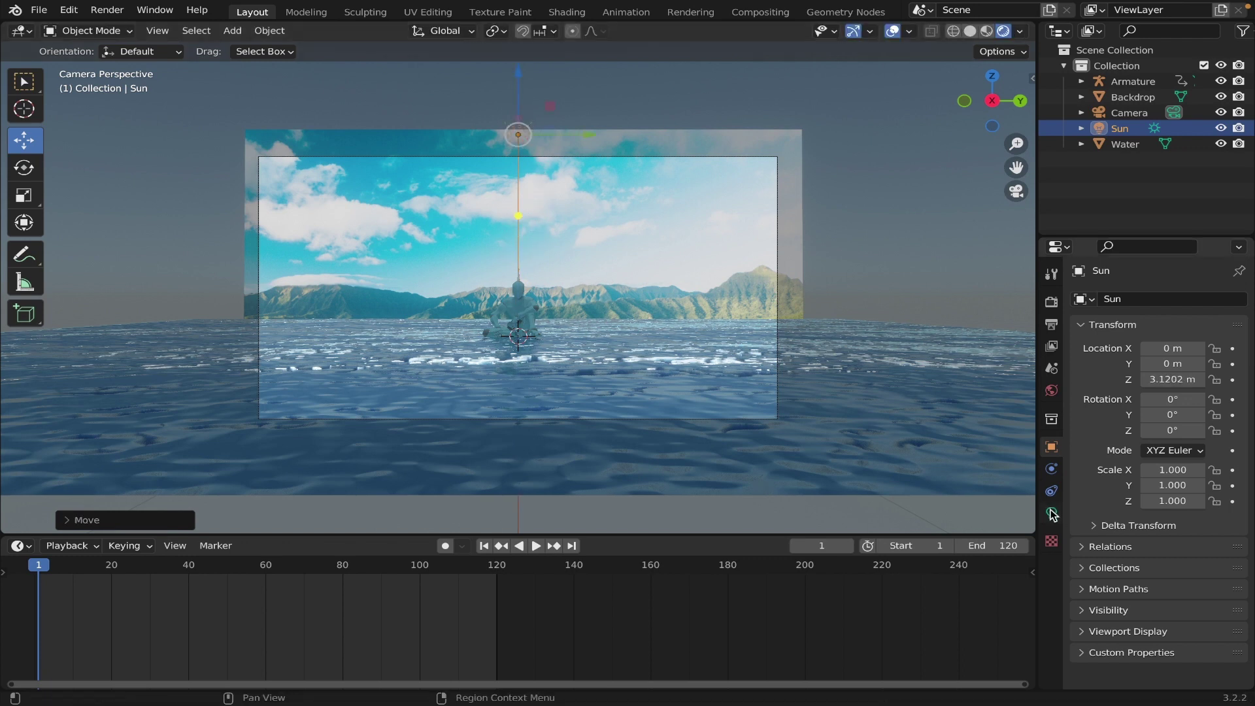
# Set the sun light's strength to 8 and rotate it around the global Y axis
pyautogui.click(1051, 513)
pyautogui.click(1177, 408)
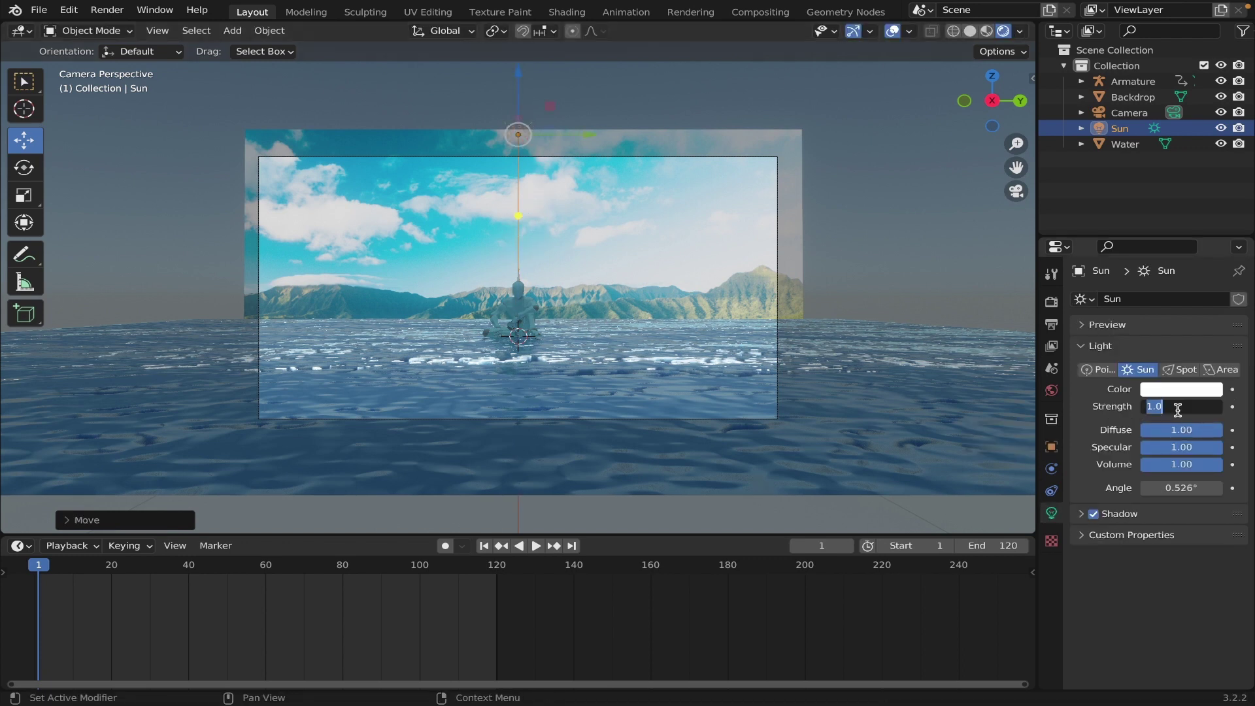
pyautogui.write('87')
pyautogui.press('Return')
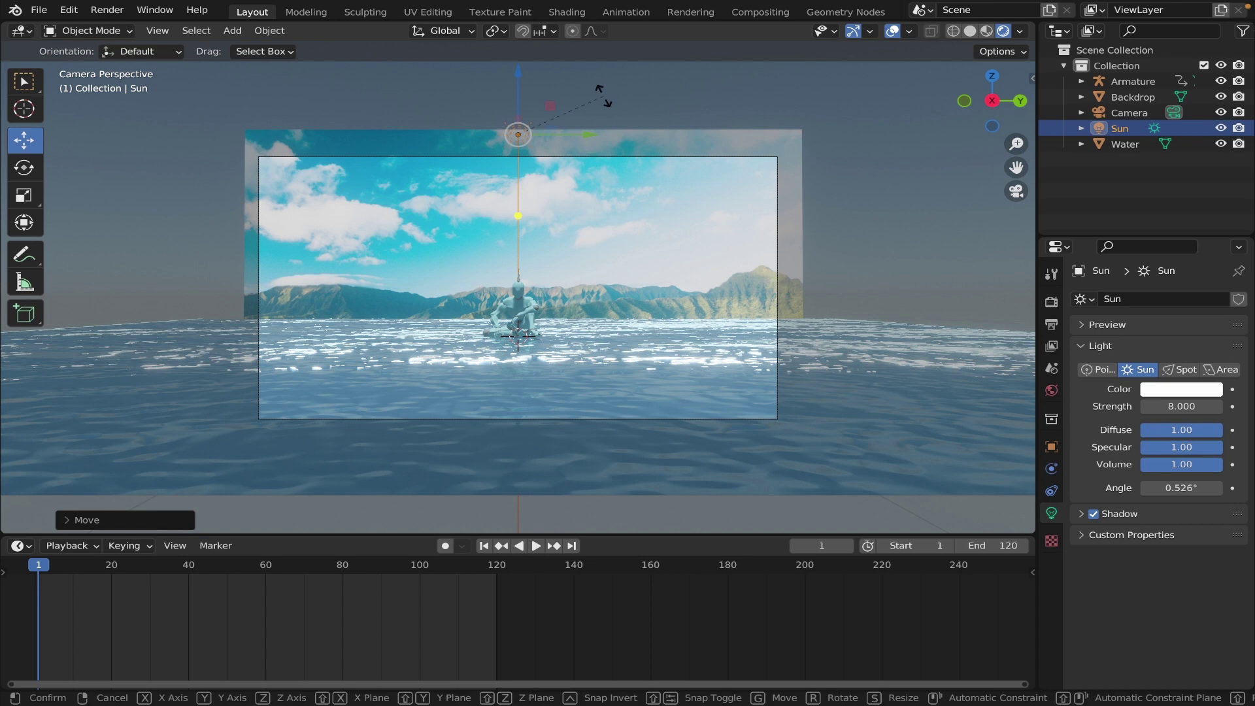
pyautogui.press('r')
pyautogui.press('y')
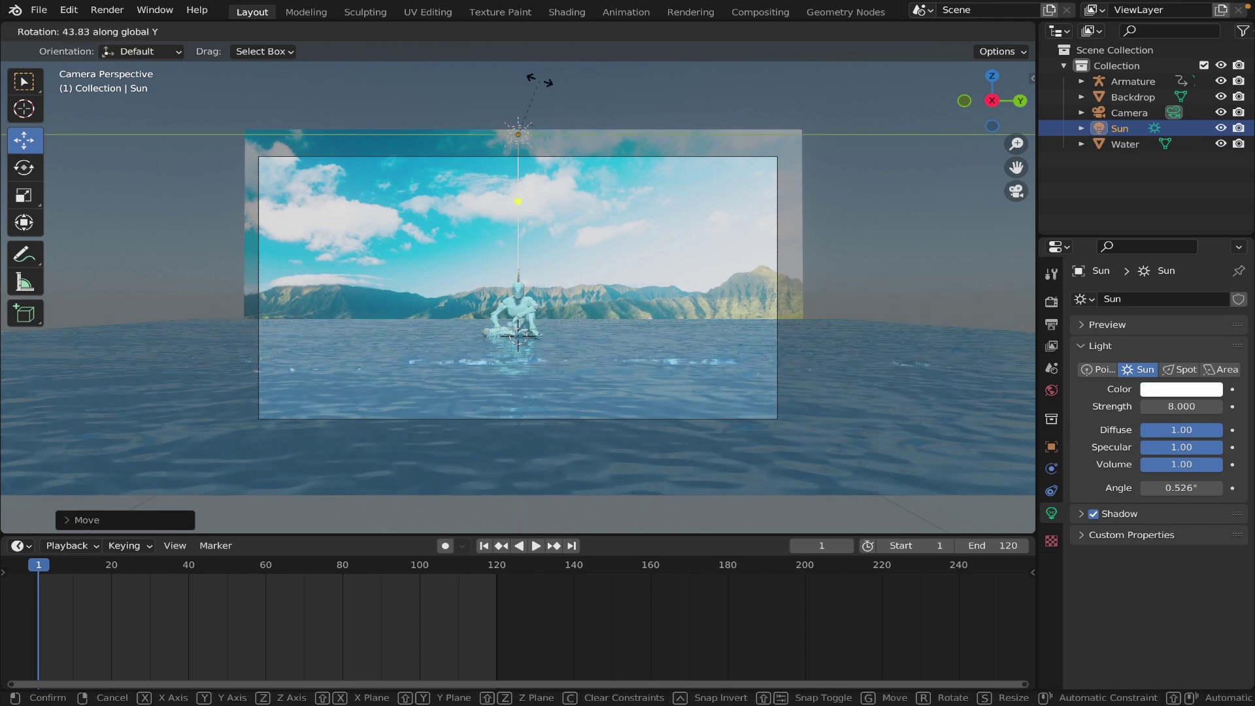
pyautogui.click(568, 103)
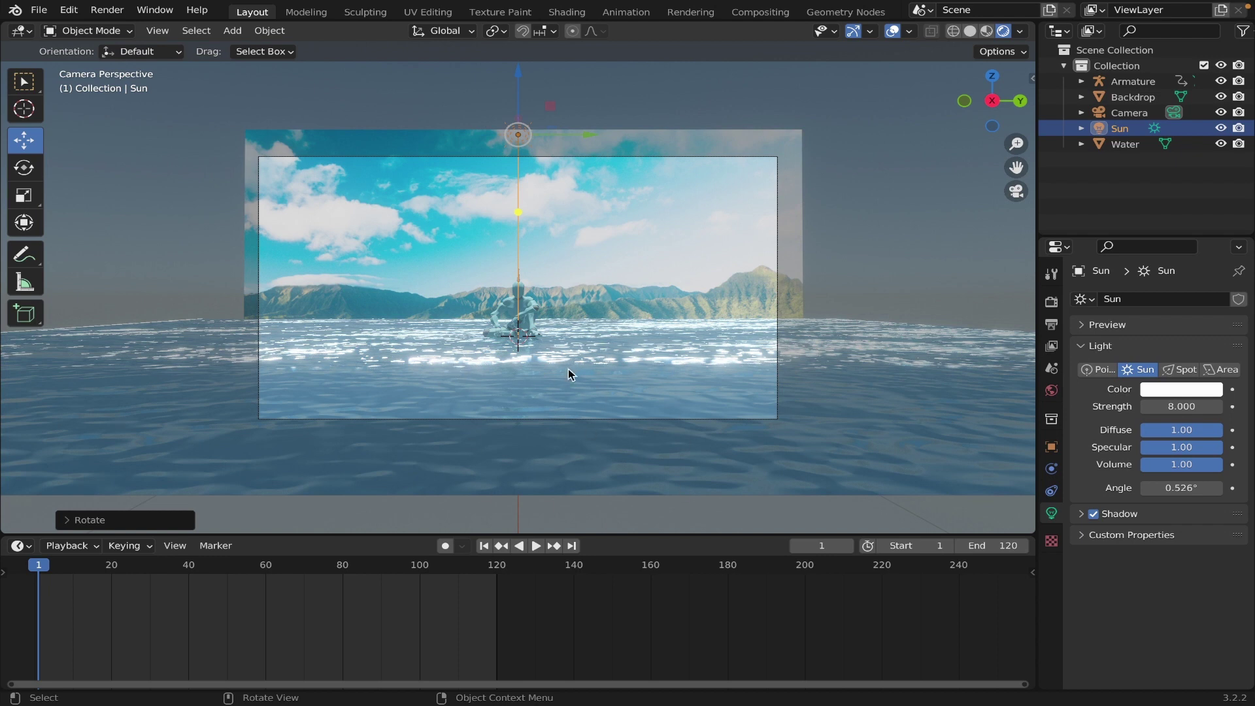
# Add an area light and raise it along global Z to just above the seated character's head
pyautogui.hotkey('shift', 'a')
pyautogui.moveTo(560, 321)
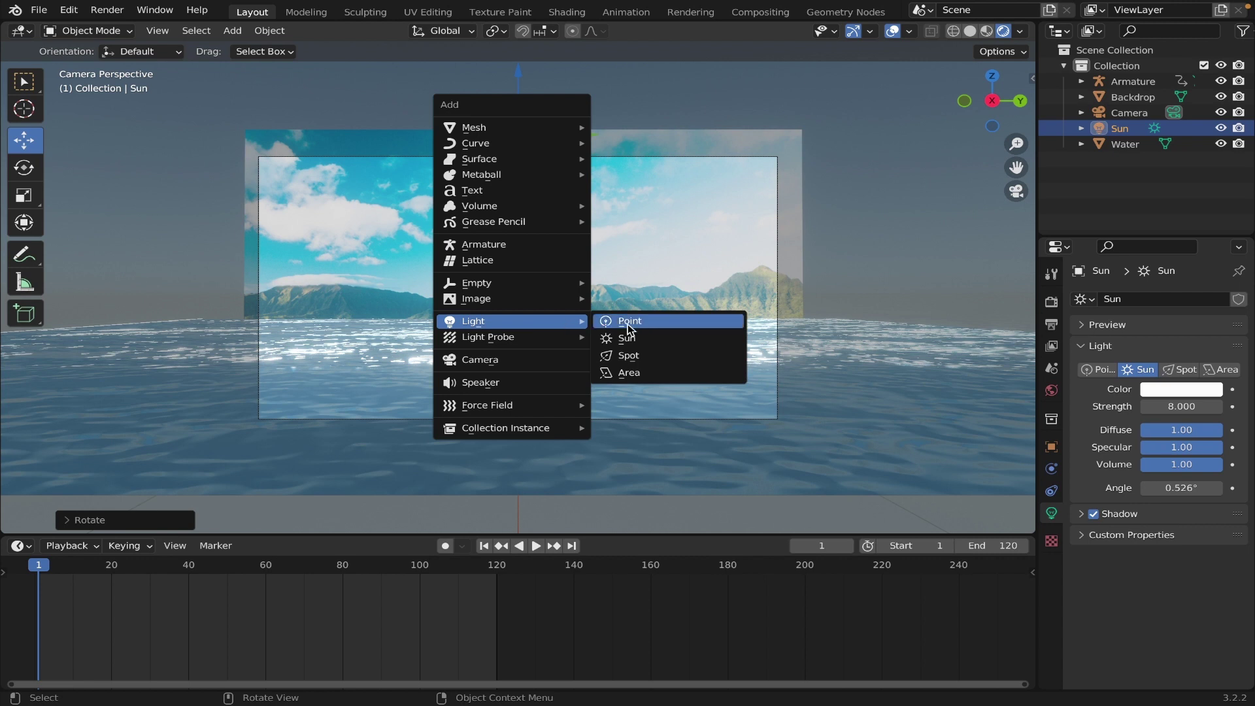
pyautogui.click(628, 373)
pyautogui.press('g')
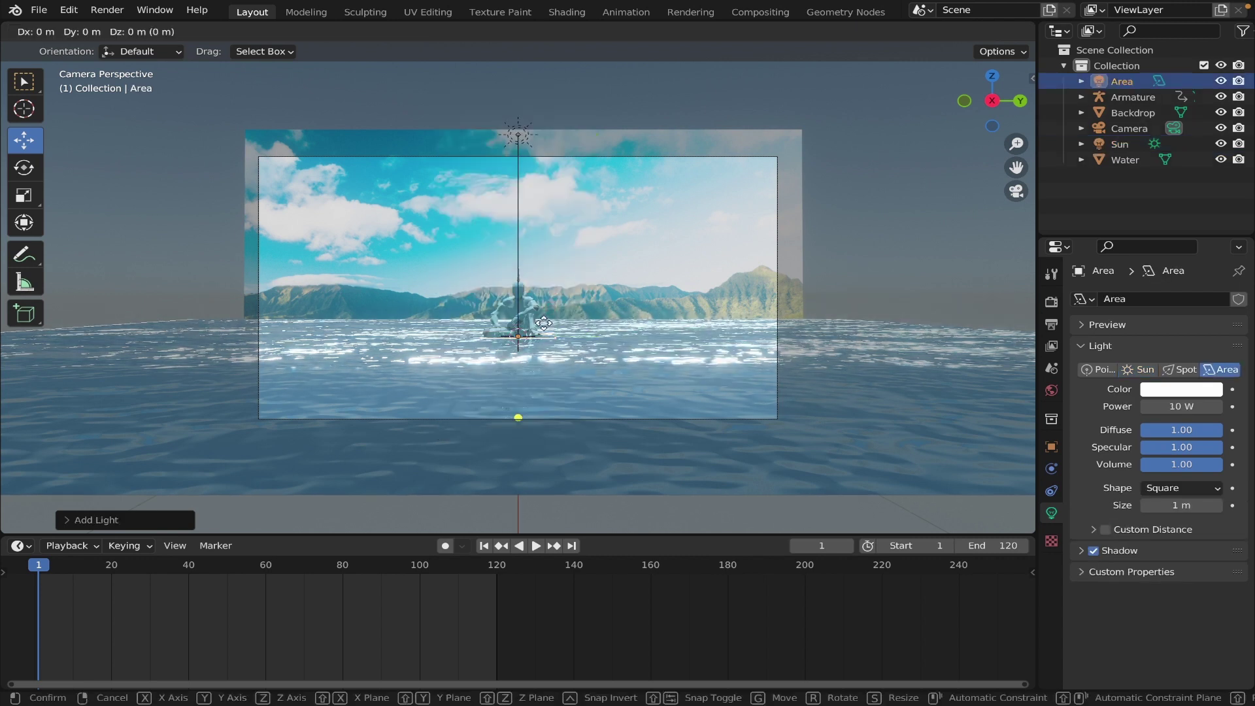
pyautogui.press('z')
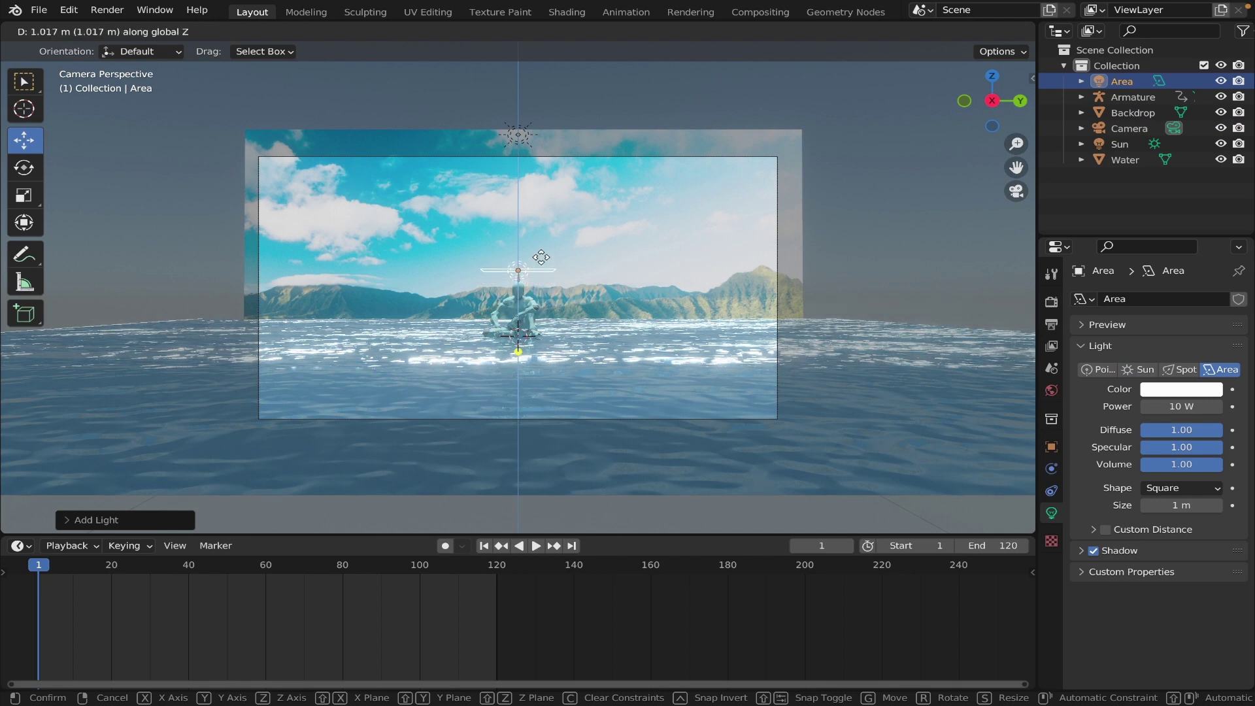
pyautogui.click(541, 255)
# Set the area light's power to 50 W
pyautogui.click(1171, 406)
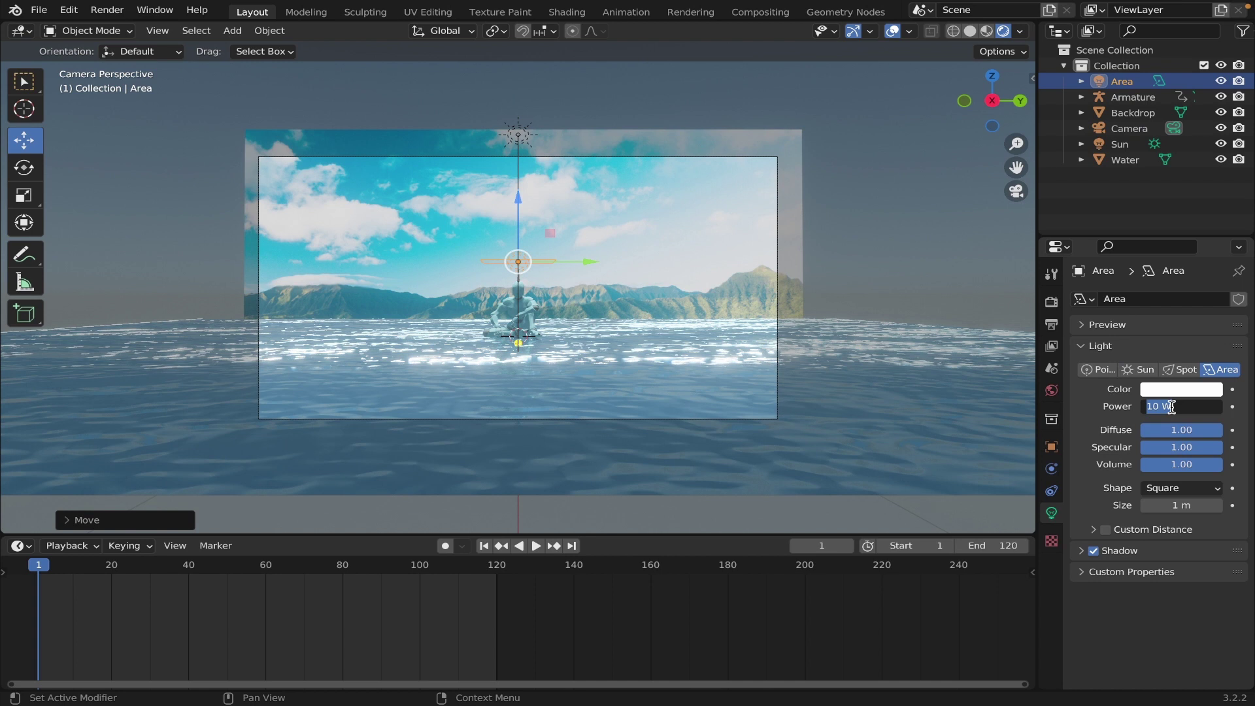
pyautogui.write('50')
pyautogui.press('Return')
pyautogui.scroll(1, 430, 394)
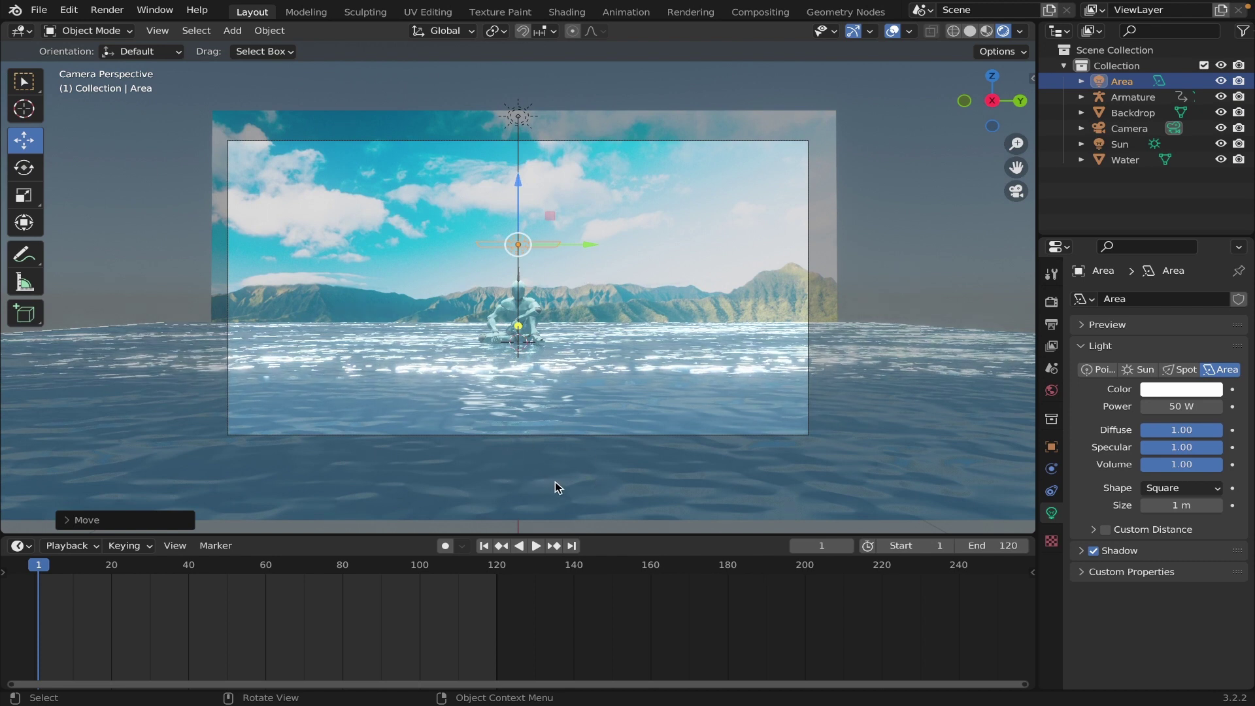
# Return to the Shading workspace, save the file and show the water plane's material nodes
pyautogui.click(567, 12)
pyautogui.hotkey('ctrl', 's')
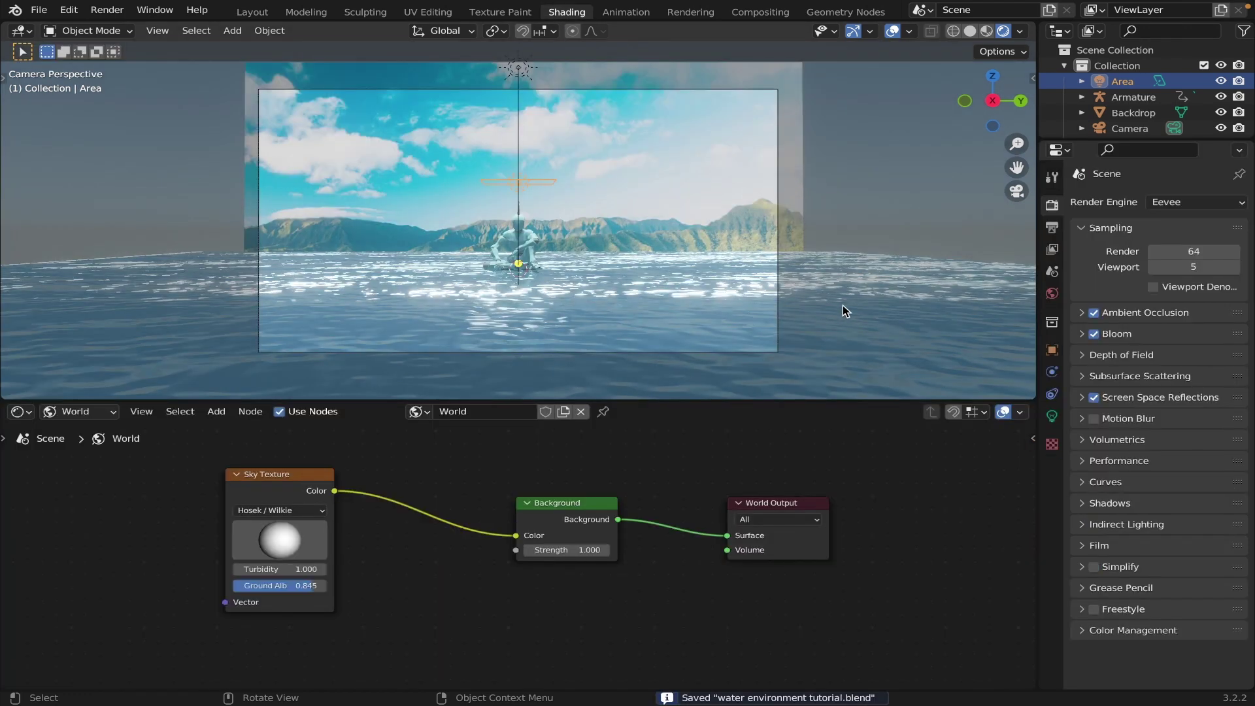
pyautogui.click(842, 305)
pyautogui.click(95, 413)
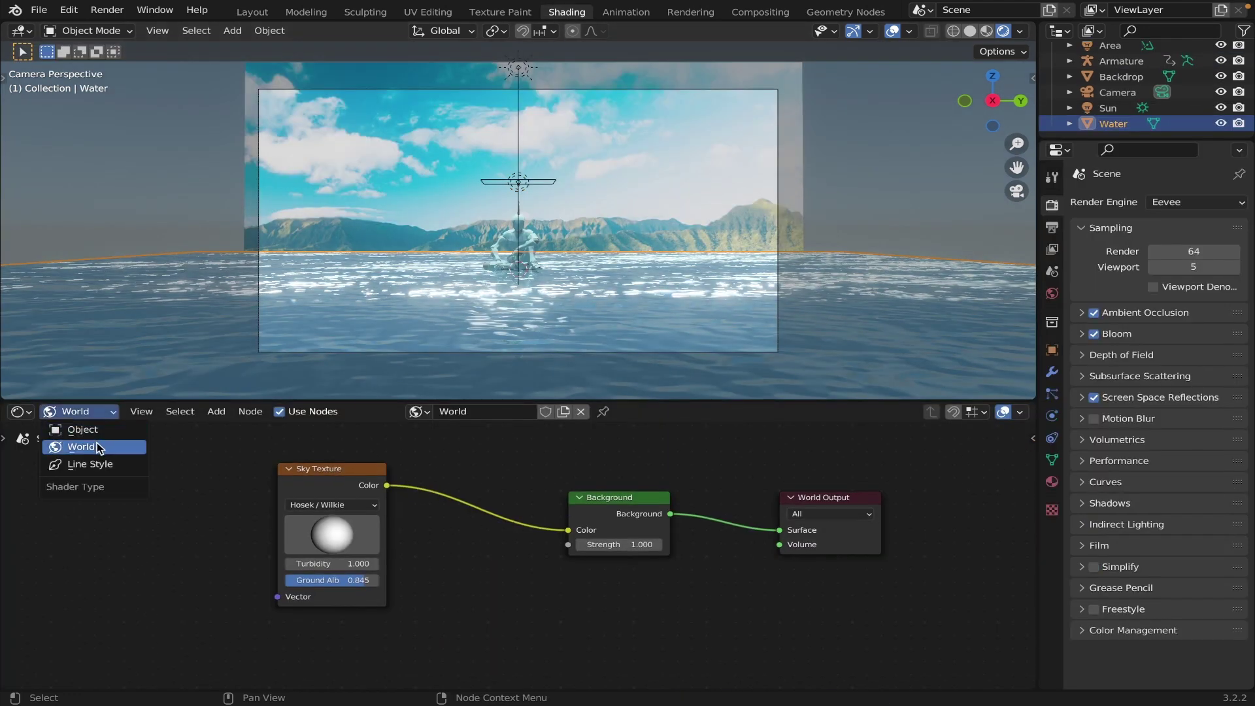
pyautogui.click(82, 429)
pyautogui.scroll(-3, 401, 575)
pyautogui.scroll(4, 402, 575)
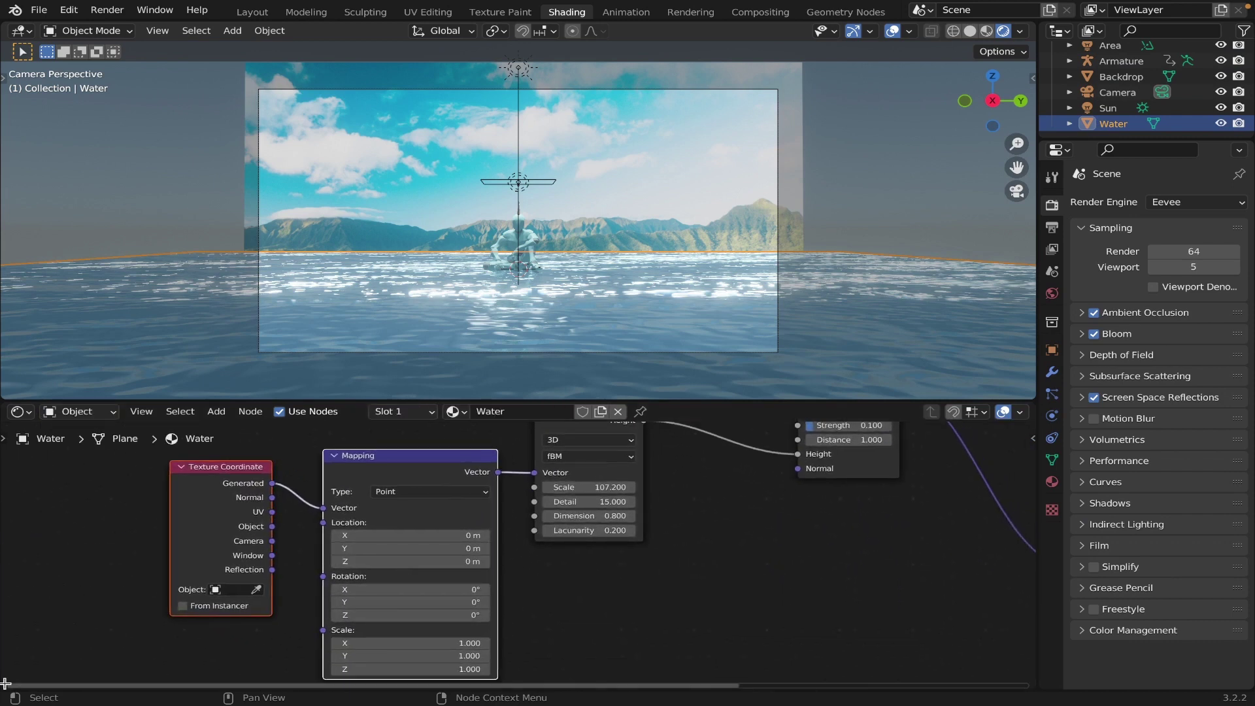
# Split the shader editor horizontally and turn the new lower area into a Timeline
pyautogui.moveTo(5, 683); pyautogui.dragTo(5, 660)
pyautogui.moveTo(12, 600); pyautogui.dragTo(12, 589)
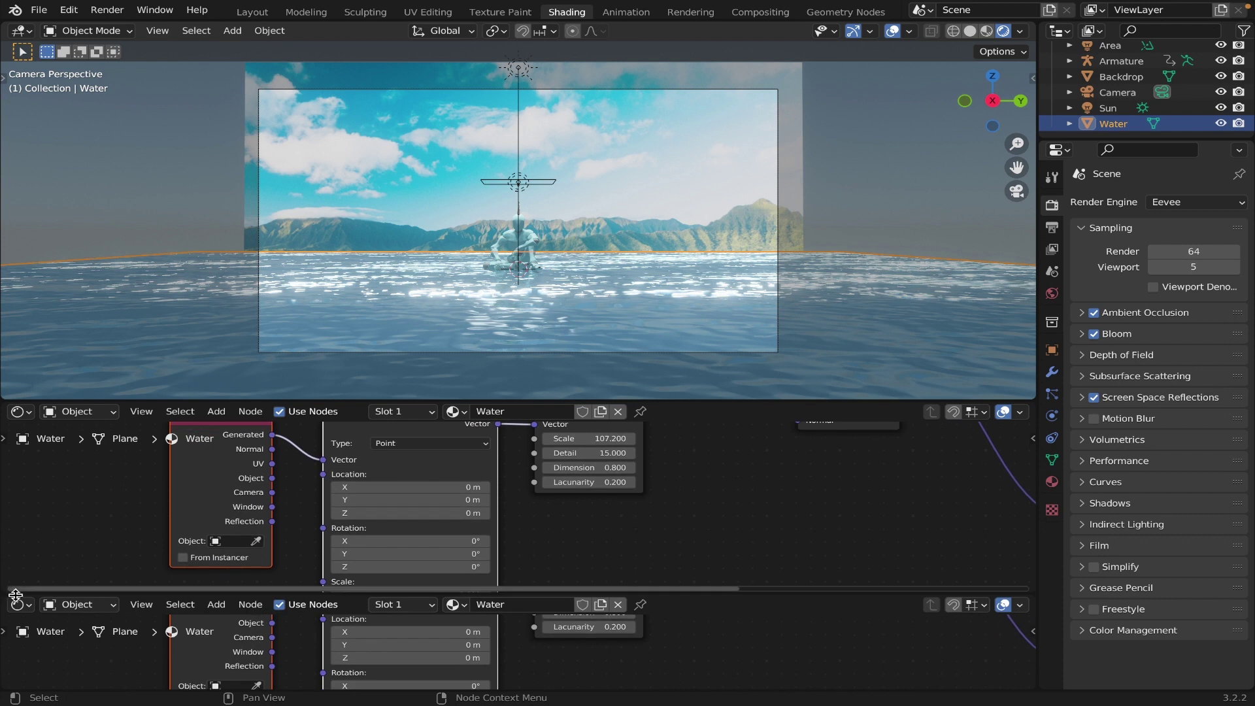
pyautogui.click(20, 603)
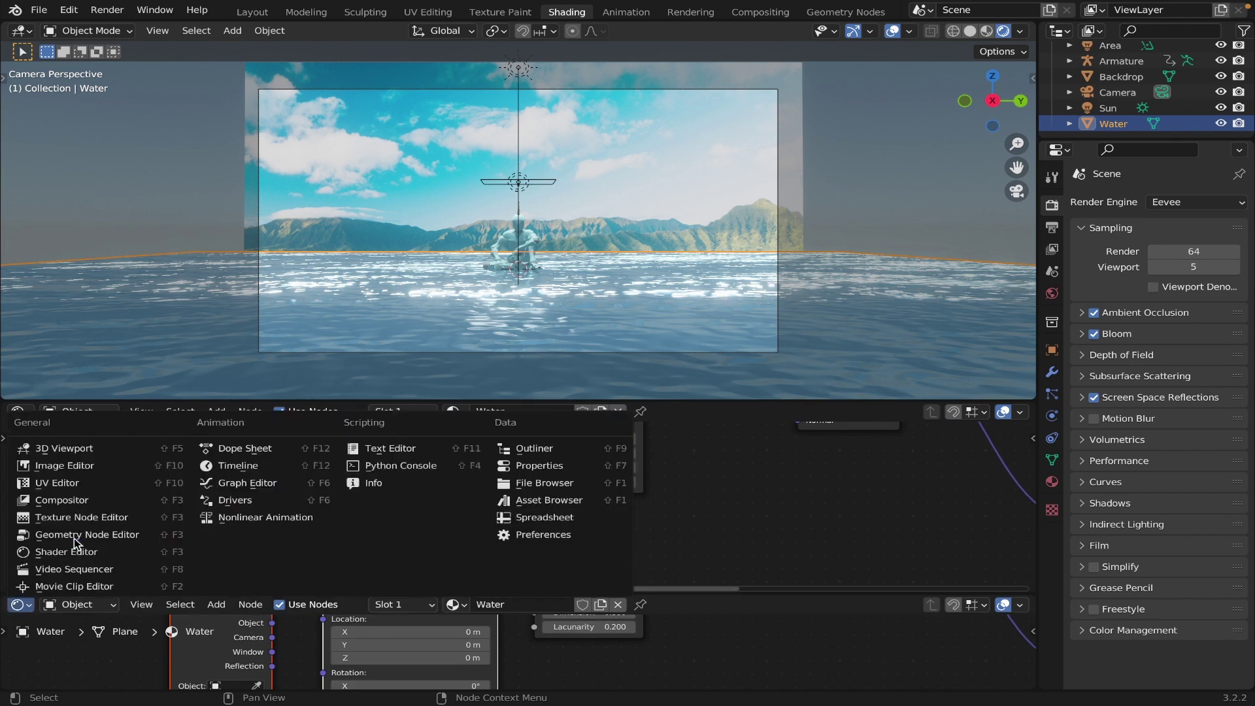
pyautogui.click(237, 465)
# Insert keyframes for the water Mapping node's location at 0 m on frame 1
pyautogui.moveTo(446, 494); pyautogui.dragTo(397, 472, button='middle')
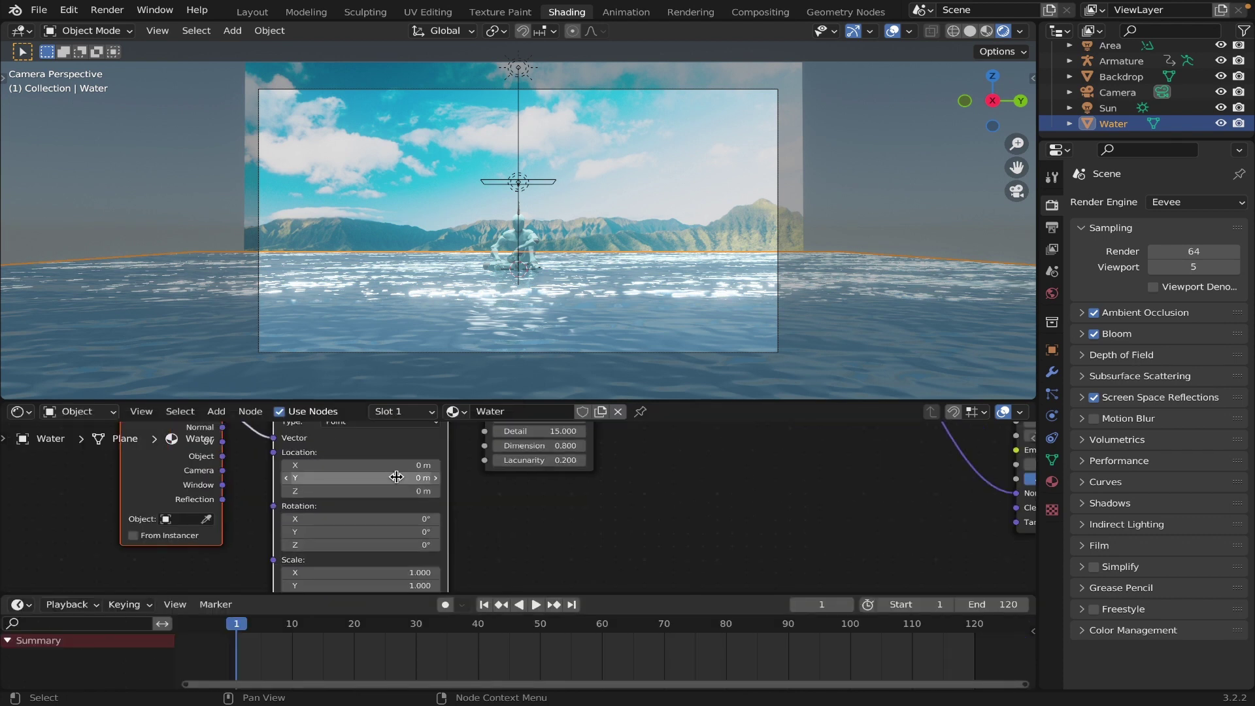
pyautogui.rightClick(397, 477)
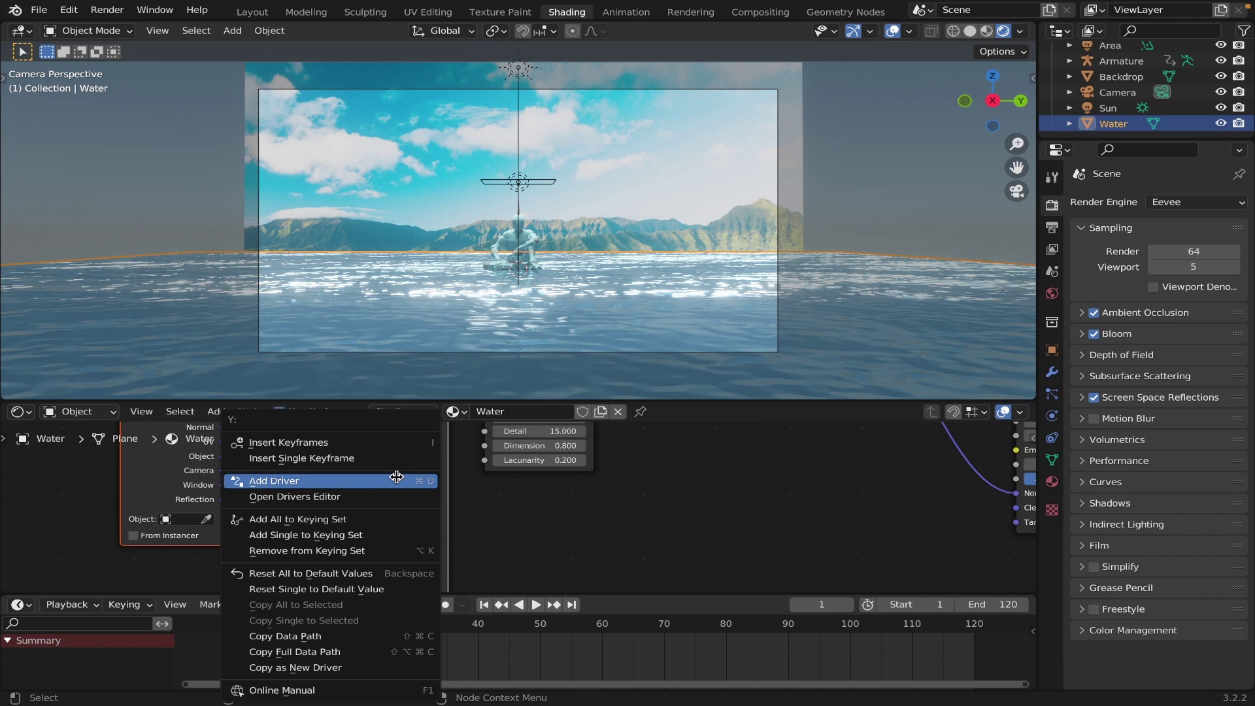
pyautogui.click(385, 442)
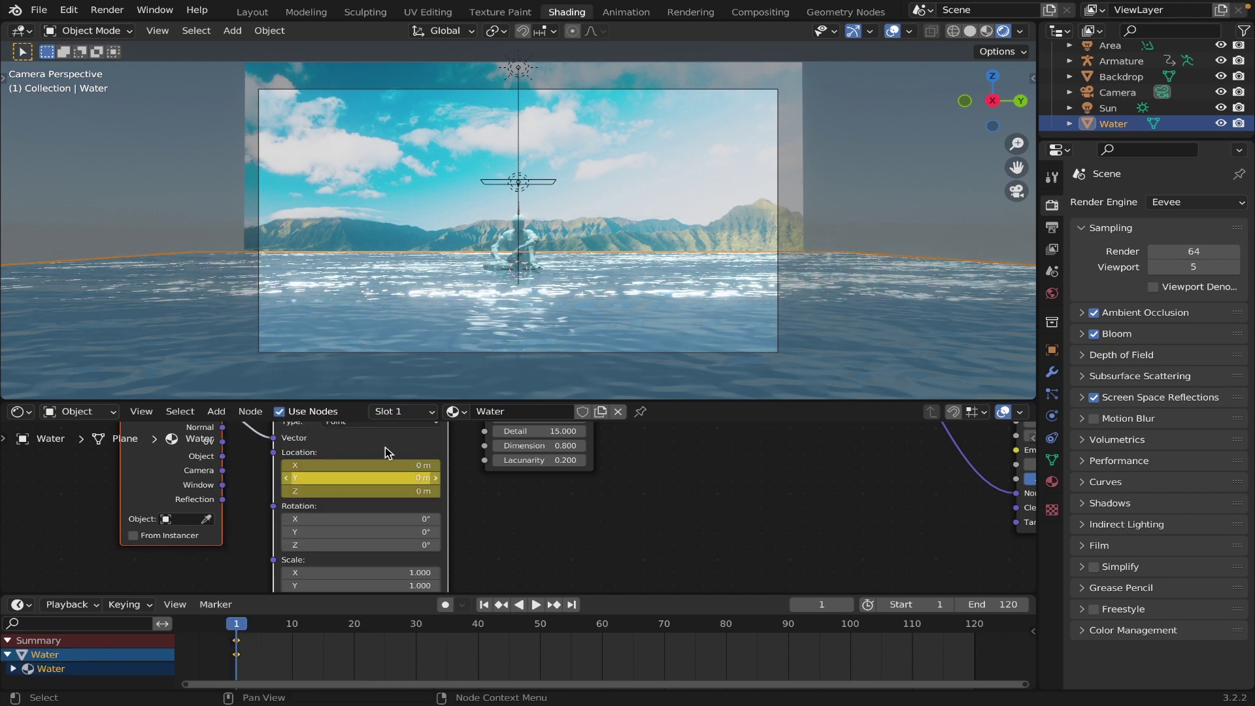
# On frame 120, set the water Mapping node's Y and Z location to -0.08 m and insert location keyframes
pyautogui.click(970, 630)
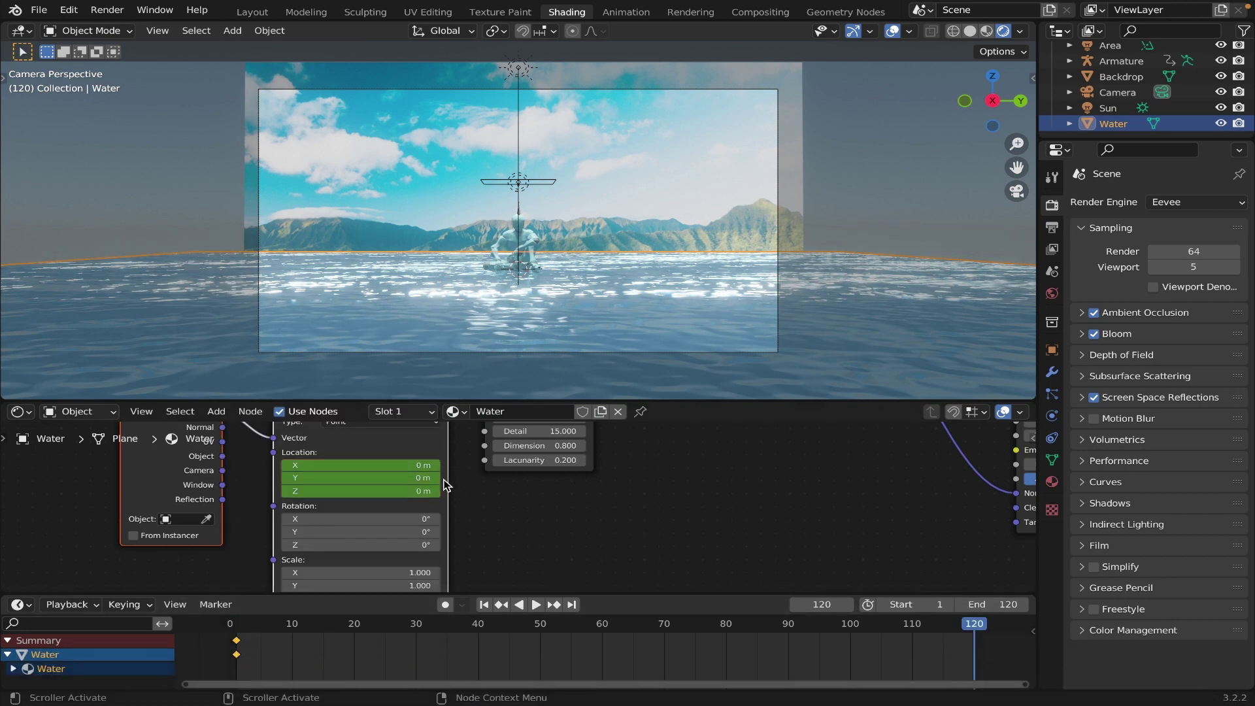
pyautogui.click(415, 480)
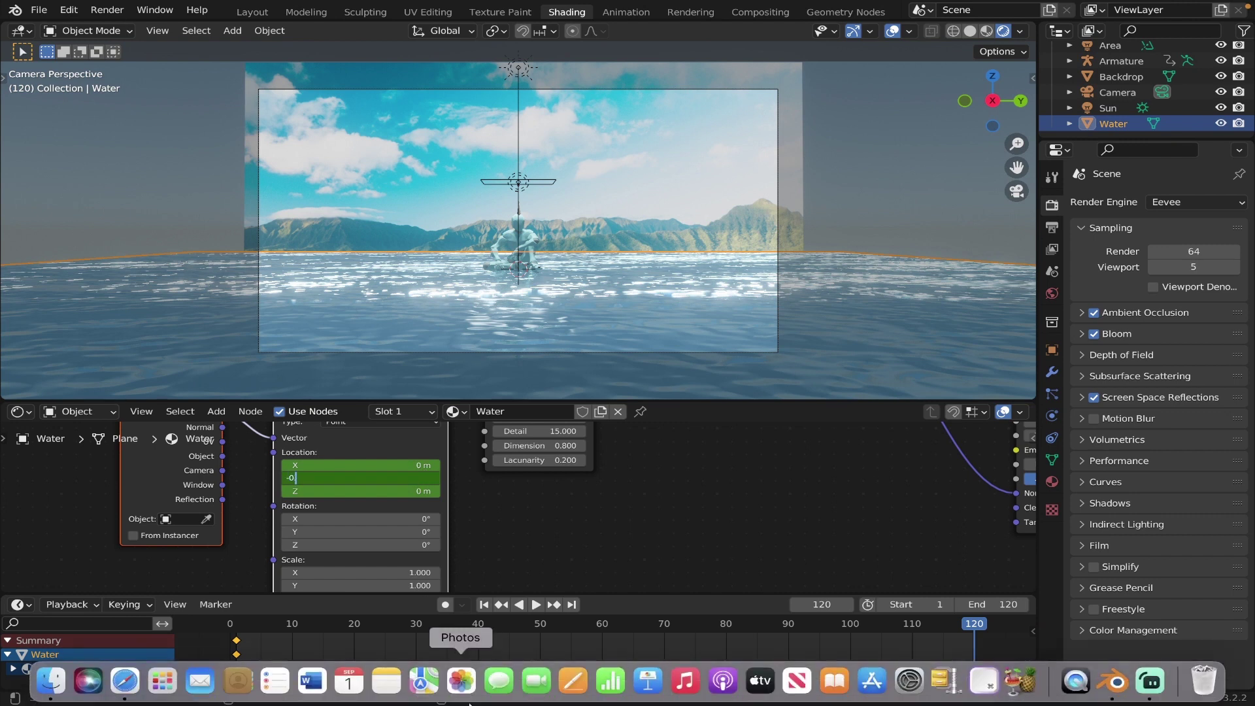
pyautogui.write('-0.08')
pyautogui.press('Tab')
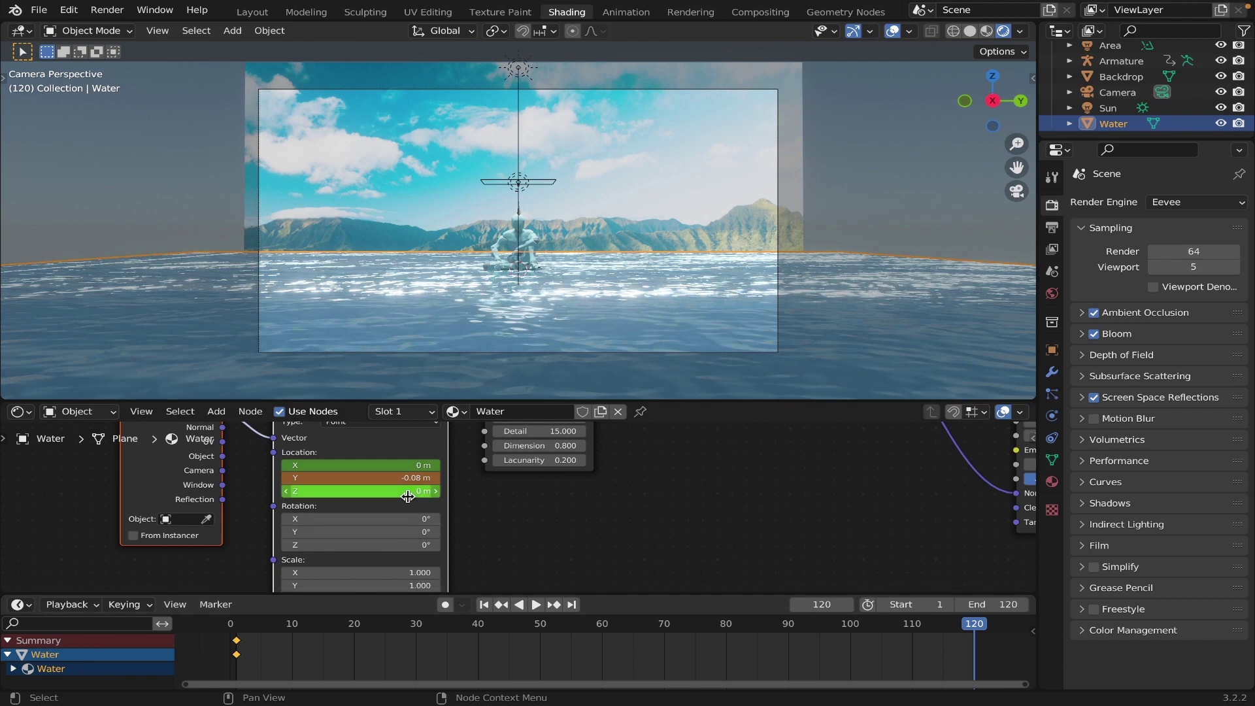
pyautogui.press('BackSpace')
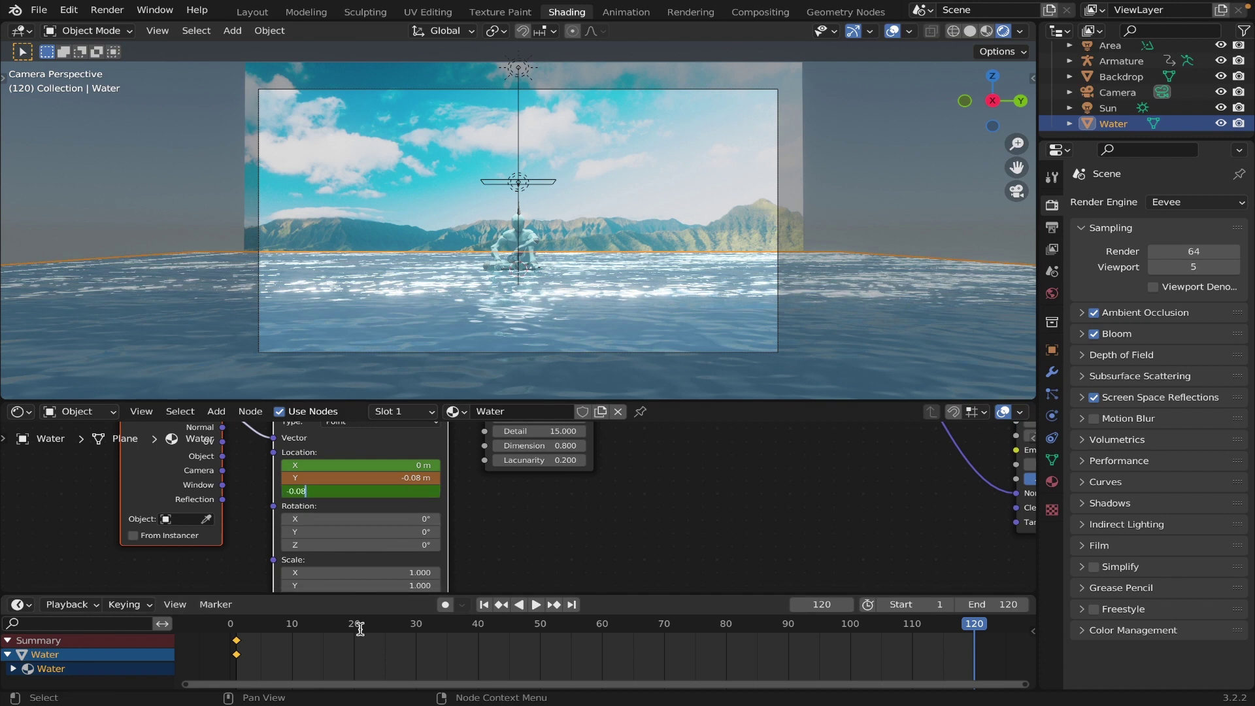
pyautogui.write('-0.08')
pyautogui.press('Return')
pyautogui.rightClick(379, 490)
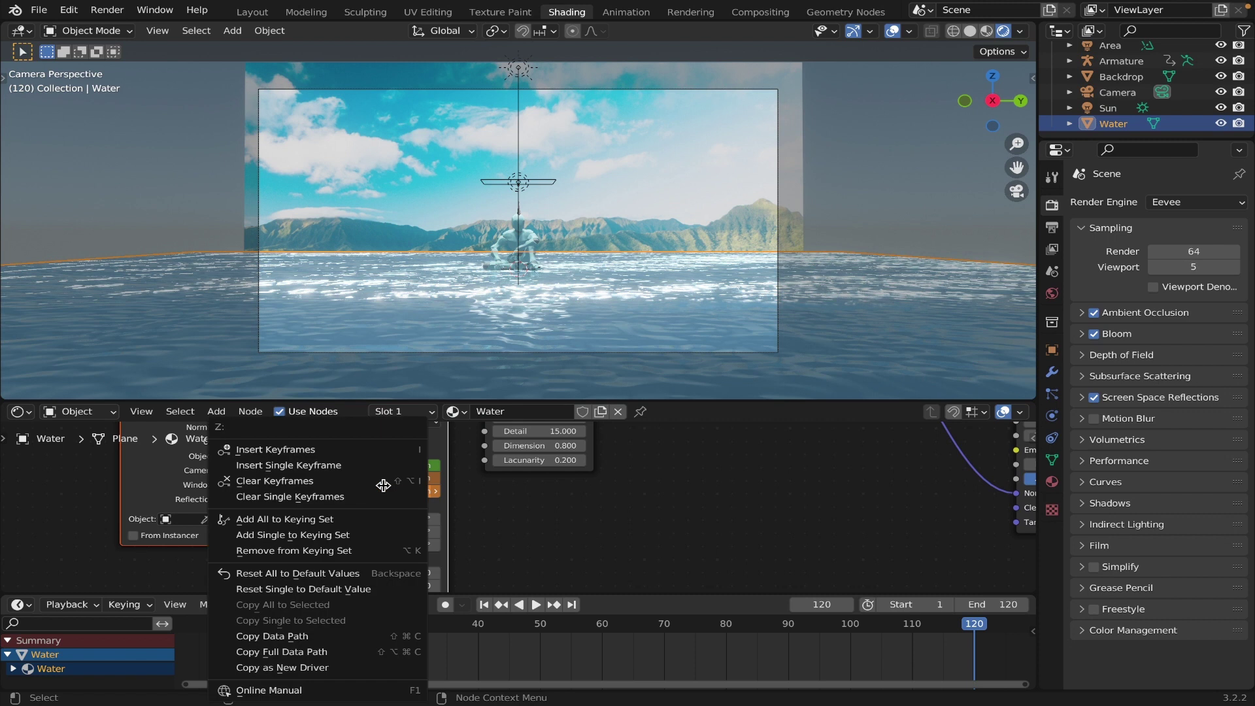
pyautogui.click(372, 449)
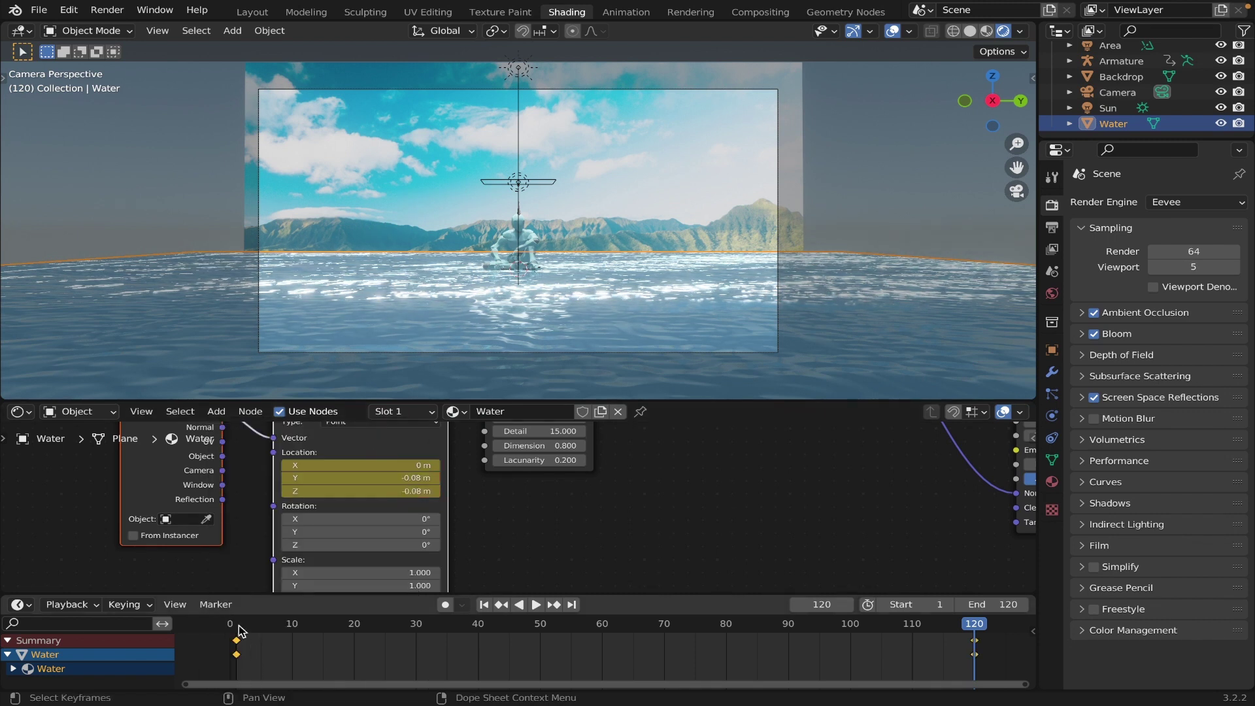
# Play back the water animation in the camera view, stop it and go to frame 120
pyautogui.press('space')
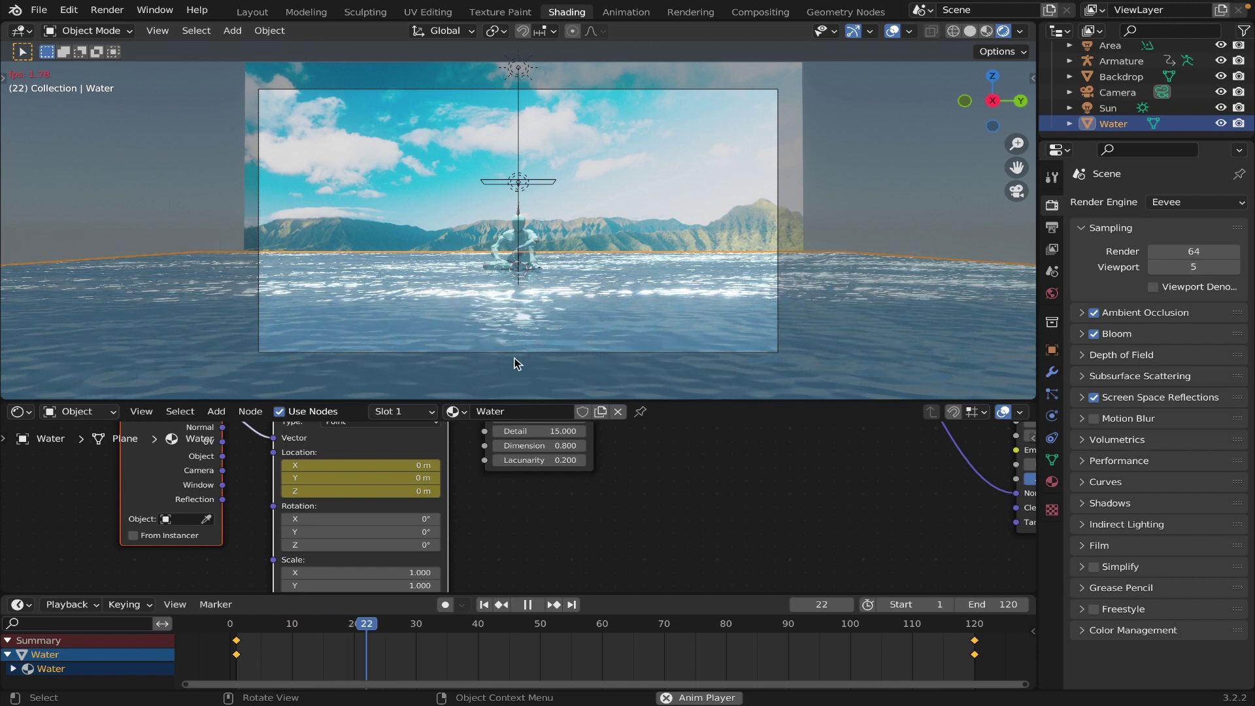
pyautogui.press('space')
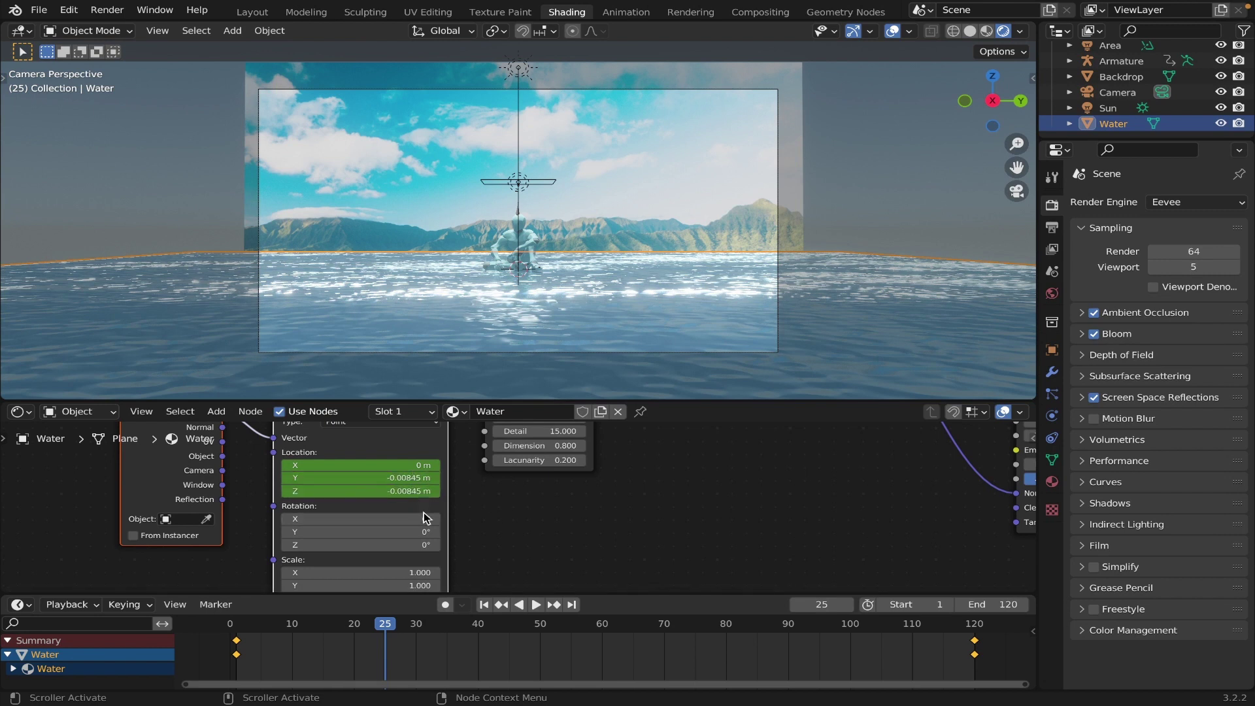
pyautogui.hotkey('shift', 'Right')
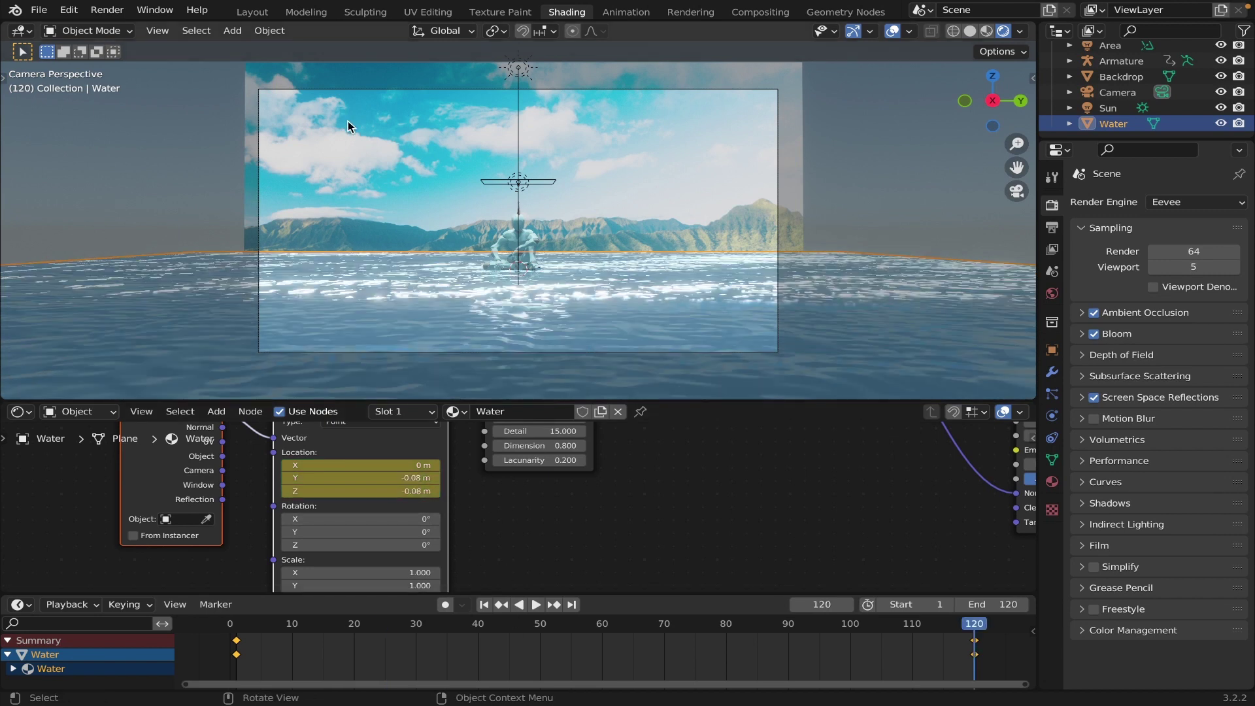
# In the Layout workspace, set the camera's X location to 0.33 m and insert location keyframes on frame 1
pyautogui.click(249, 13)
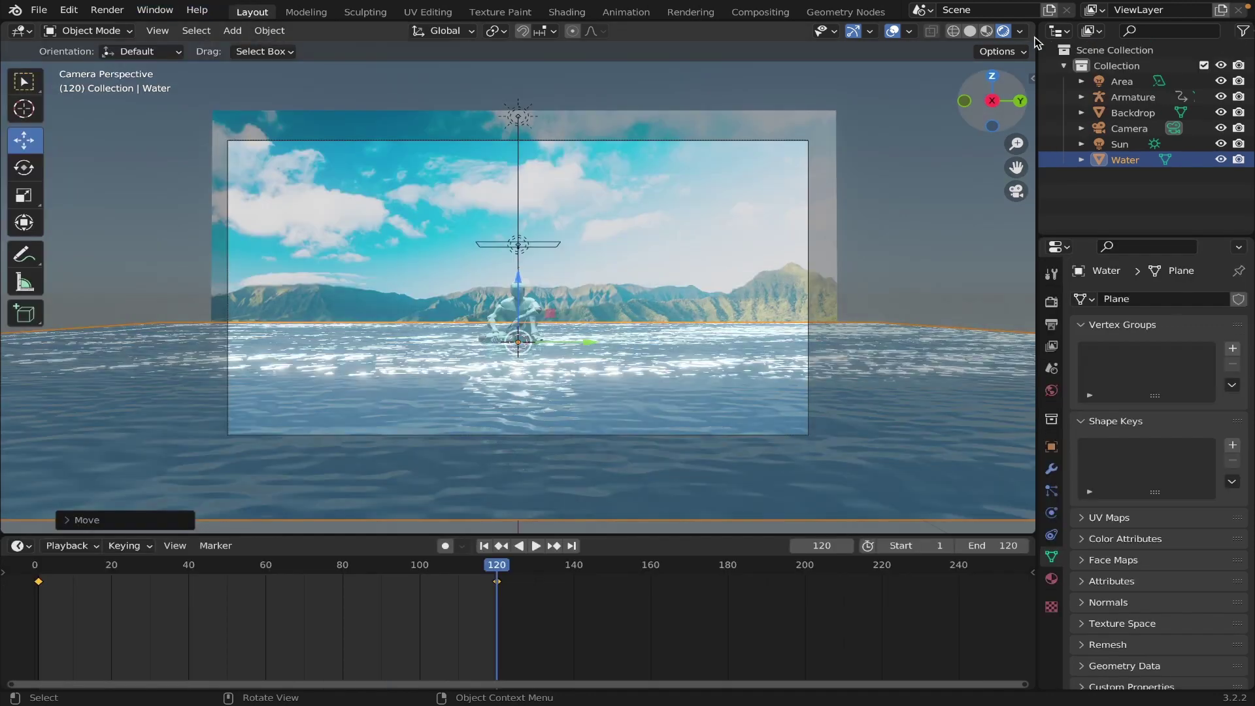
pyautogui.click(970, 31)
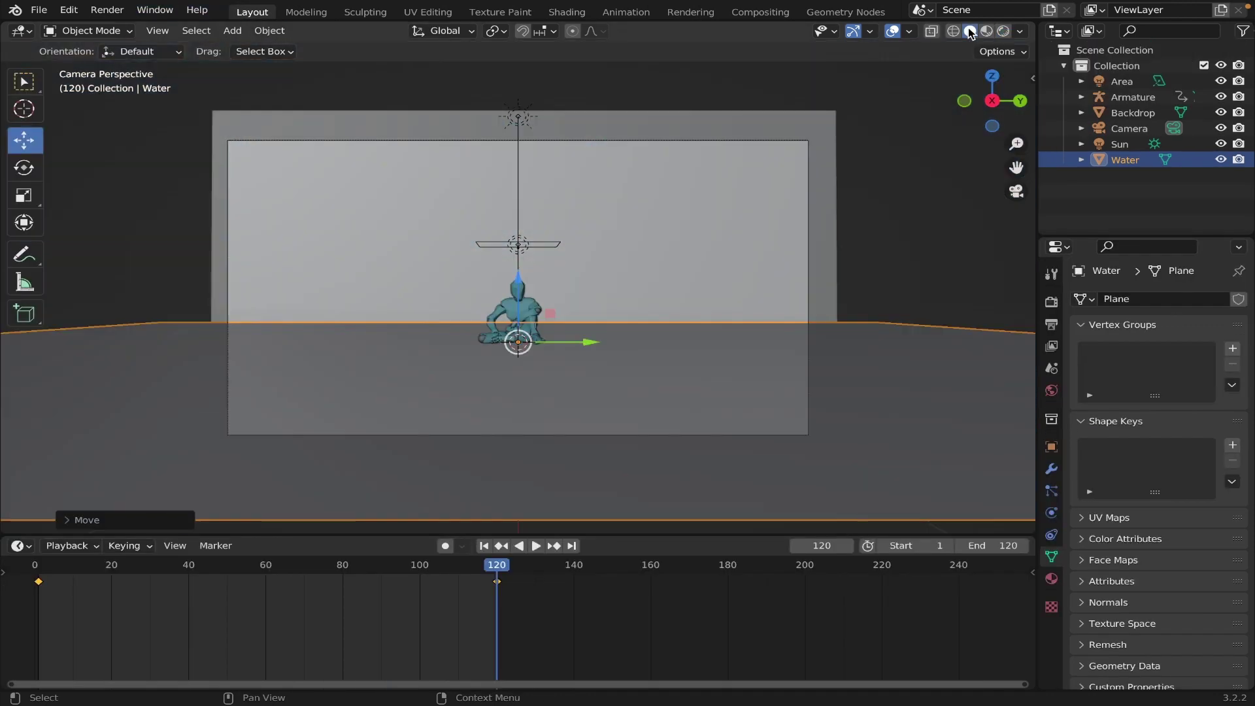
pyautogui.click(809, 436)
pyautogui.click(43, 568)
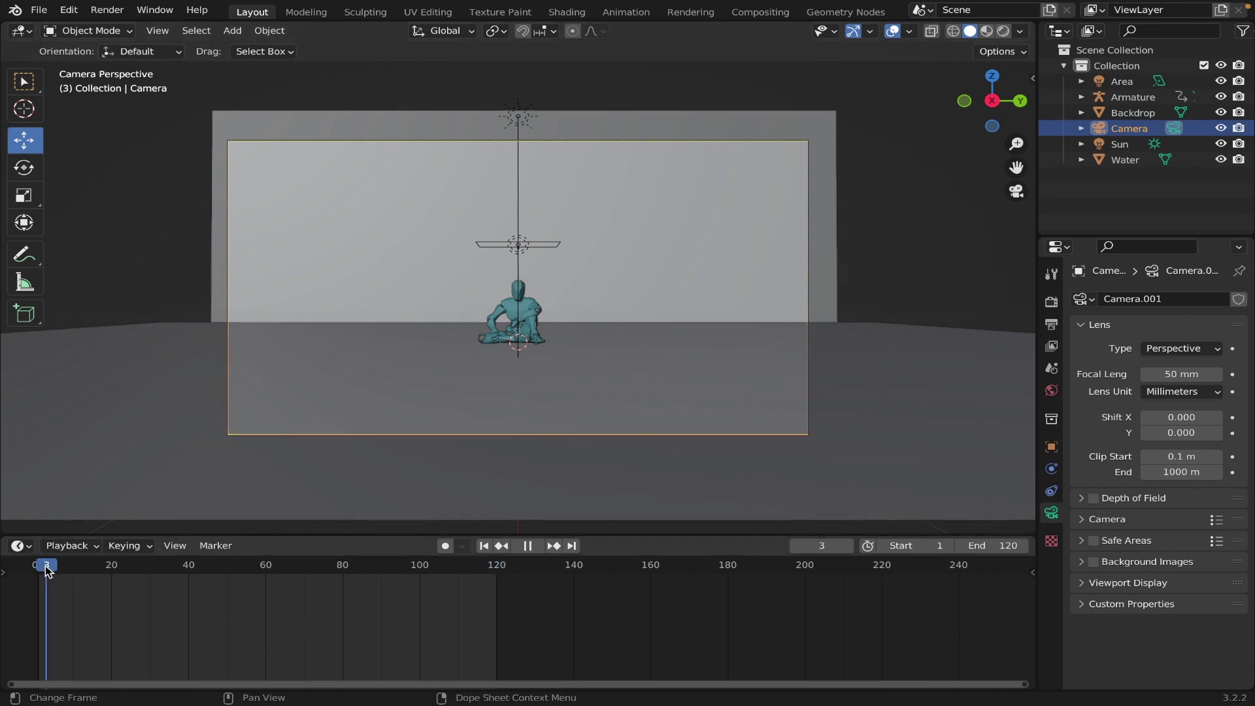
pyautogui.click(1051, 447)
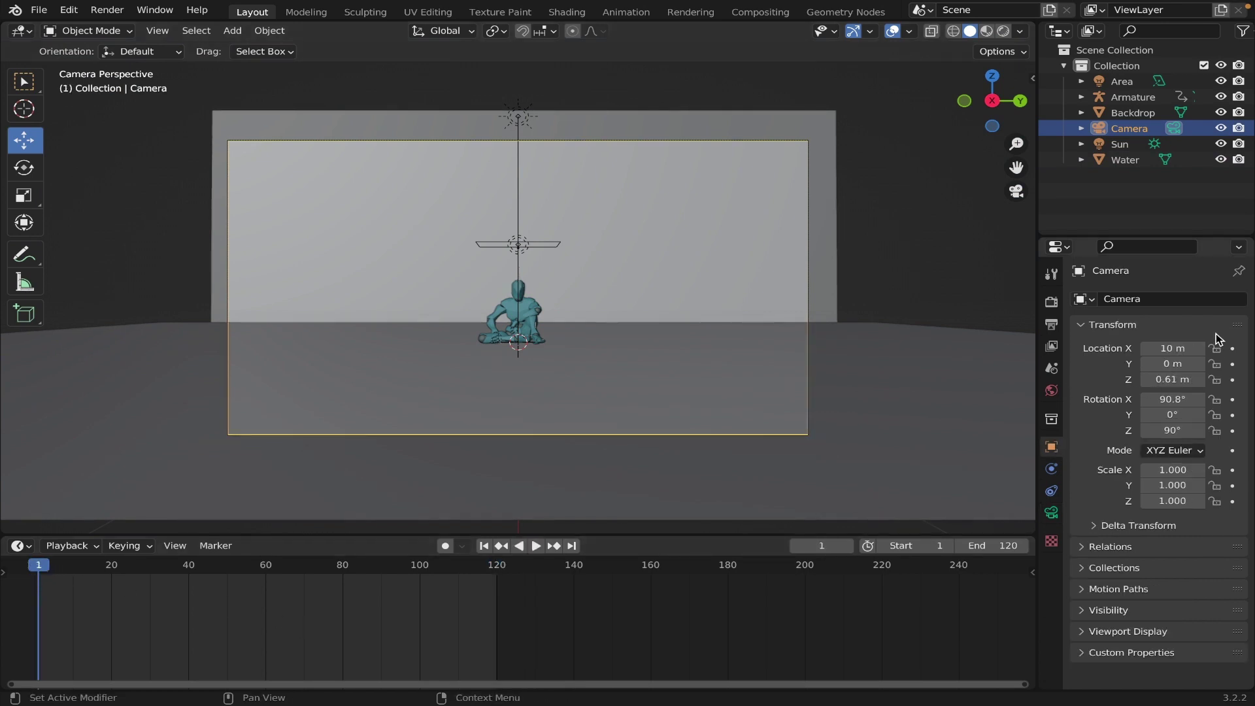
pyautogui.moveTo(1168, 348); pyautogui.dragTo(1177, 348)
pyautogui.click(1178, 348)
pyautogui.write('0.33')
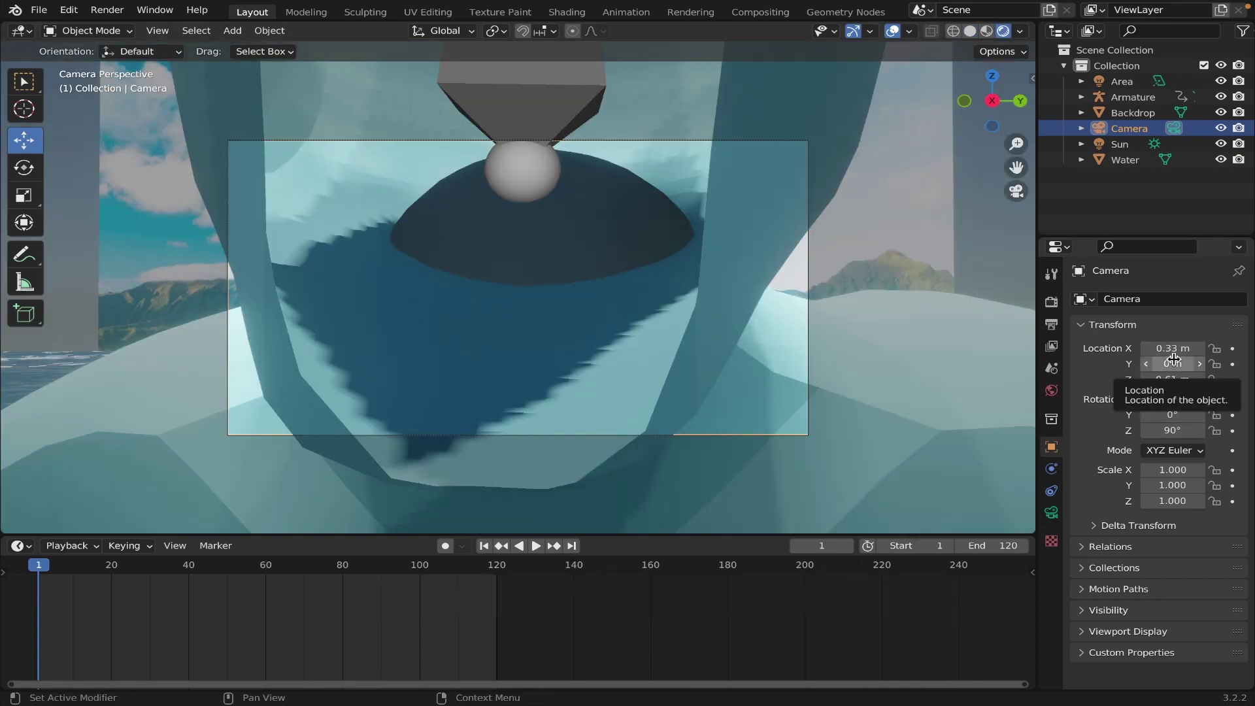
pyautogui.rightClick(1173, 357)
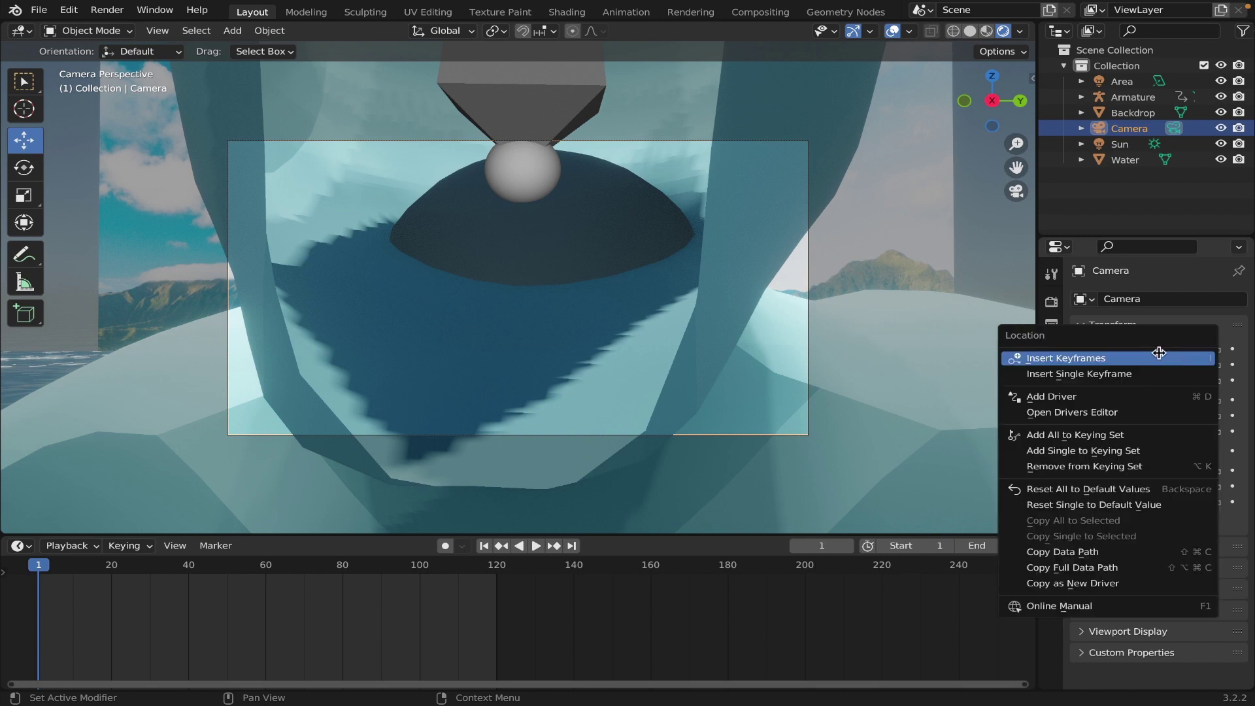
pyautogui.click(1163, 357)
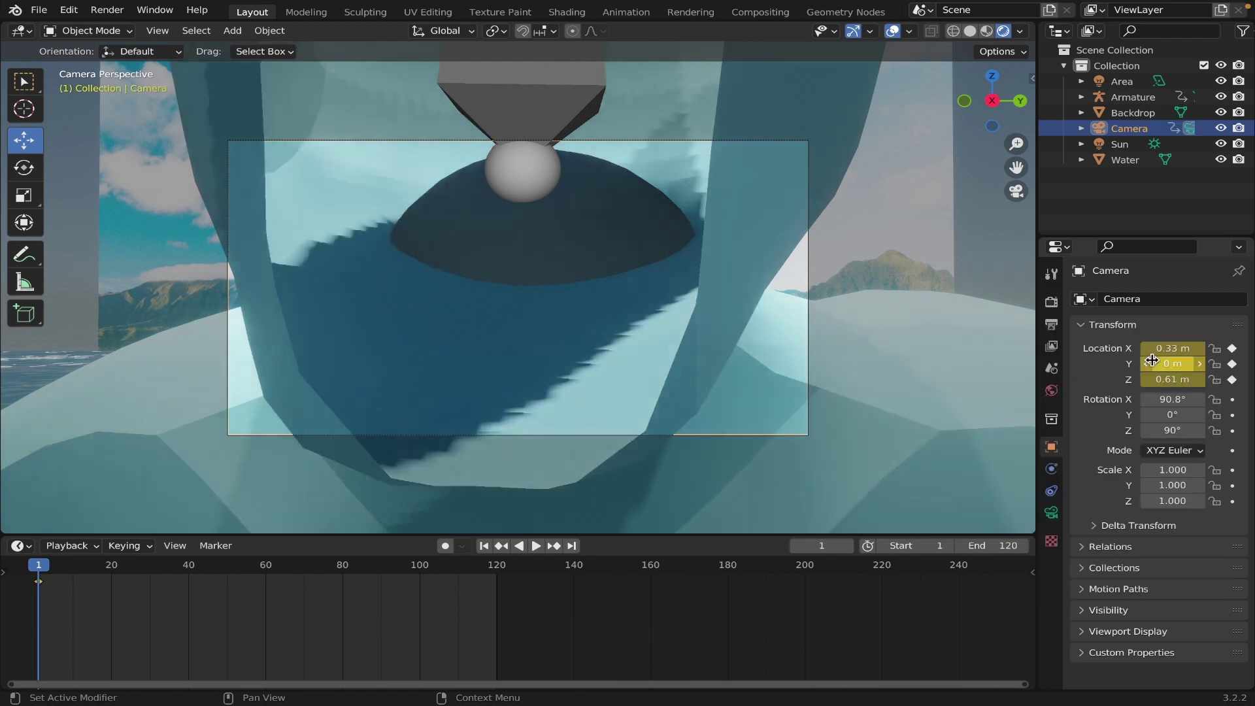
# On frame 120, set the camera's X location to 10 m and insert location keyframes
pyautogui.click(487, 575)
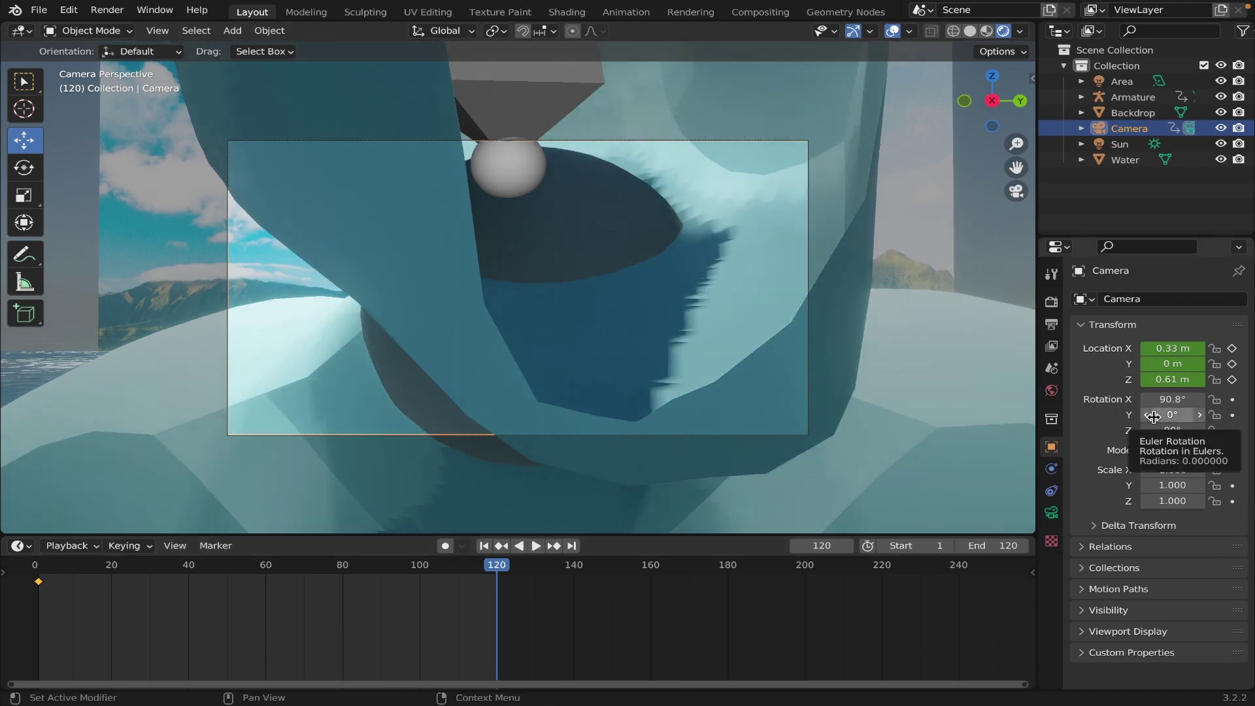
pyautogui.click(1176, 347)
pyautogui.write('12')
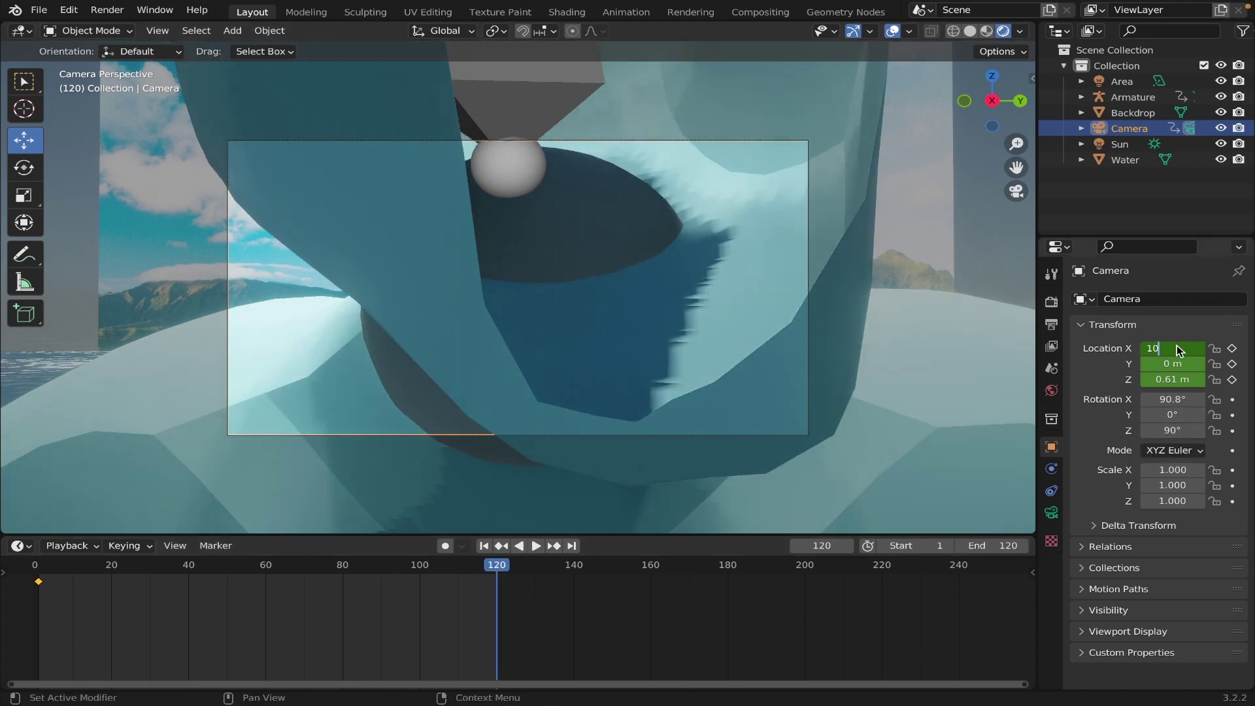
pyautogui.write('0')
pyautogui.press('Return')
pyautogui.rightClick(1169, 360)
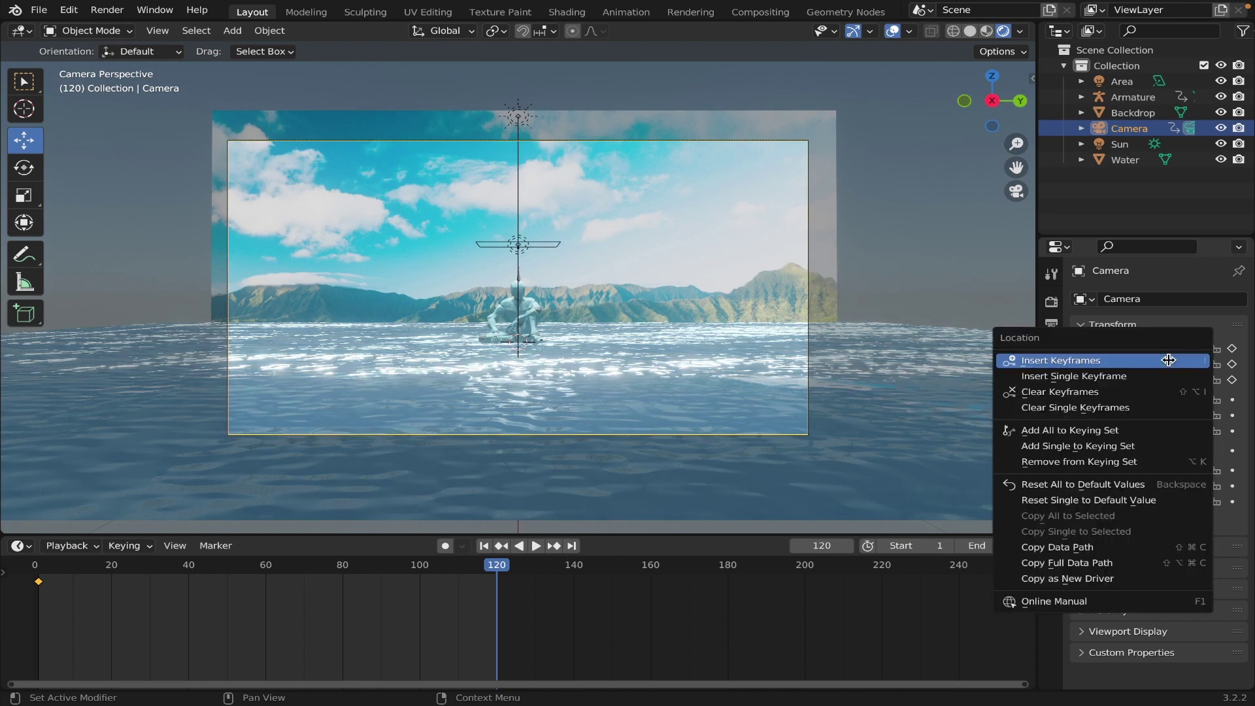
pyautogui.click(1155, 360)
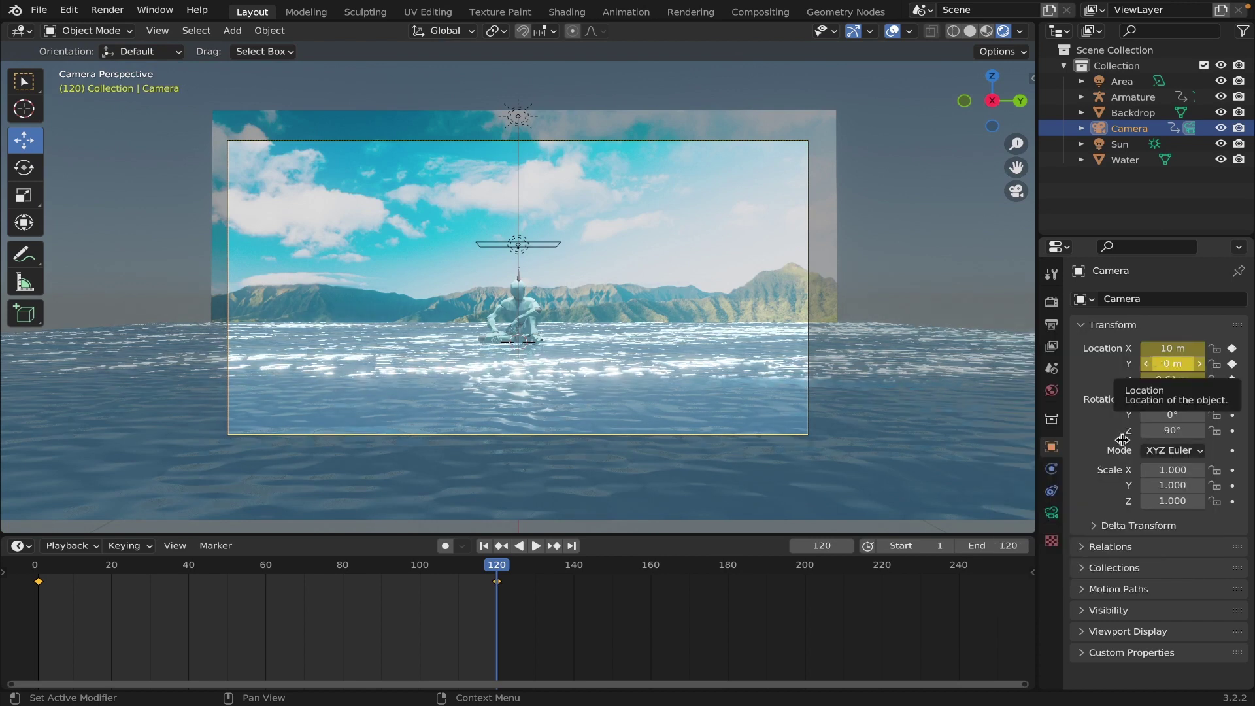
# Switch the viewport to solid shading and play back the camera's pull-back animation
pyautogui.click(970, 31)
pyautogui.press('space')
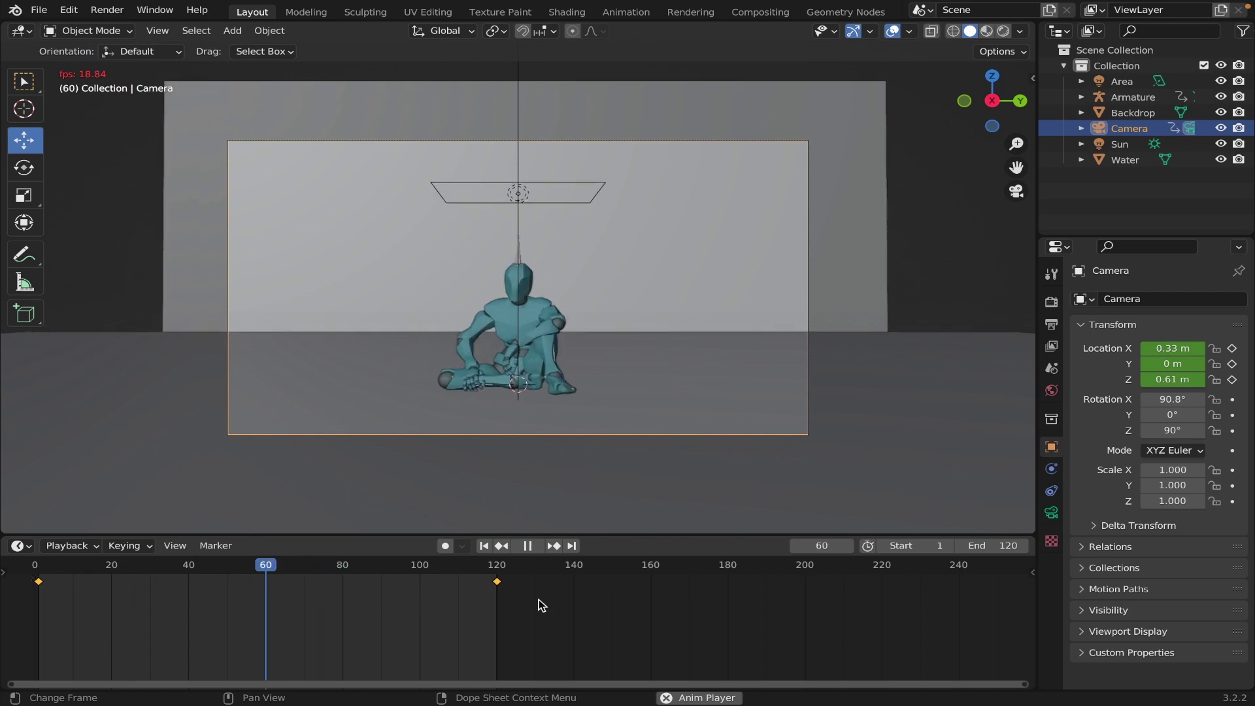
pyautogui.press('space')
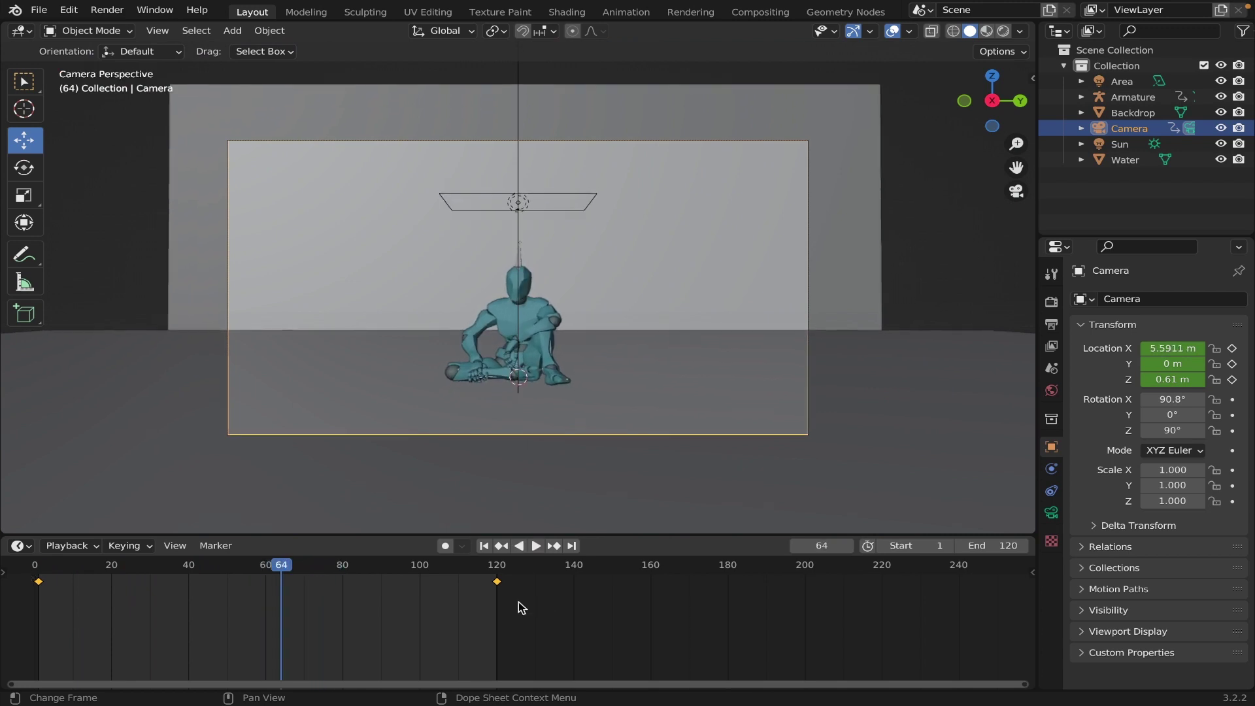
# Select the water plane and set its keyframes' interpolation mode to Linear
pyautogui.click(886, 451)
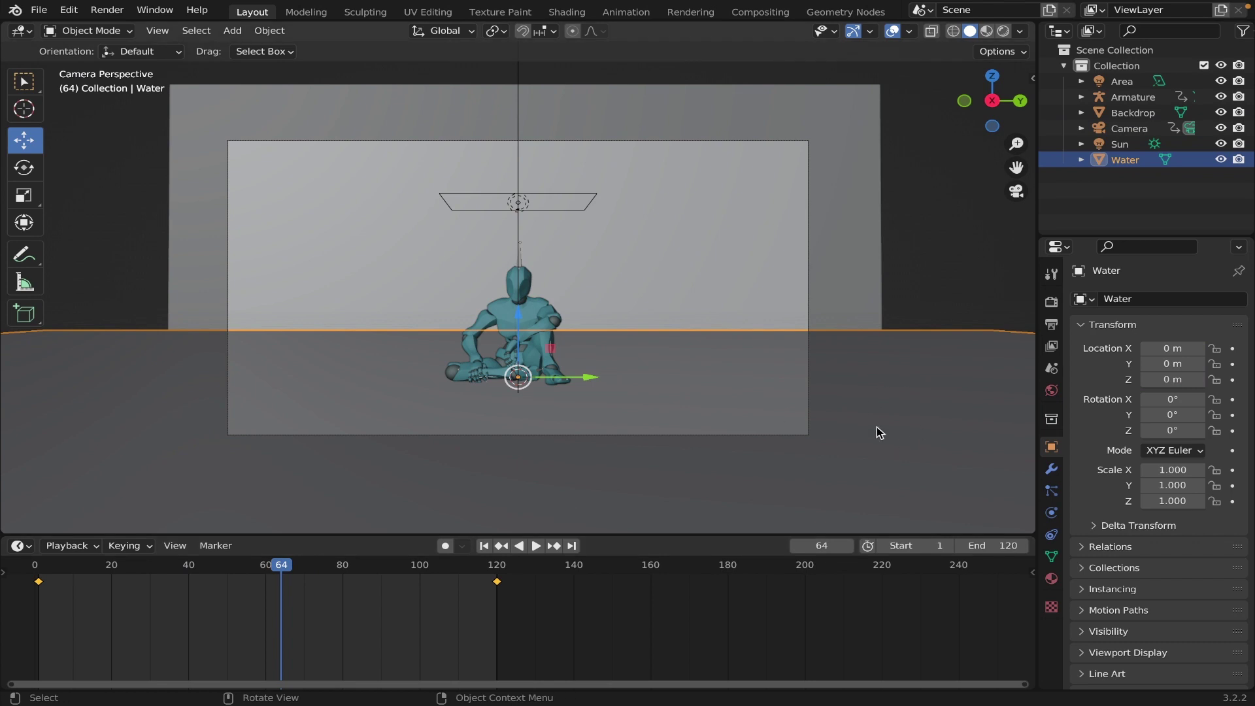
pyautogui.moveTo(209, 565); pyautogui.dragTo(158, 565)
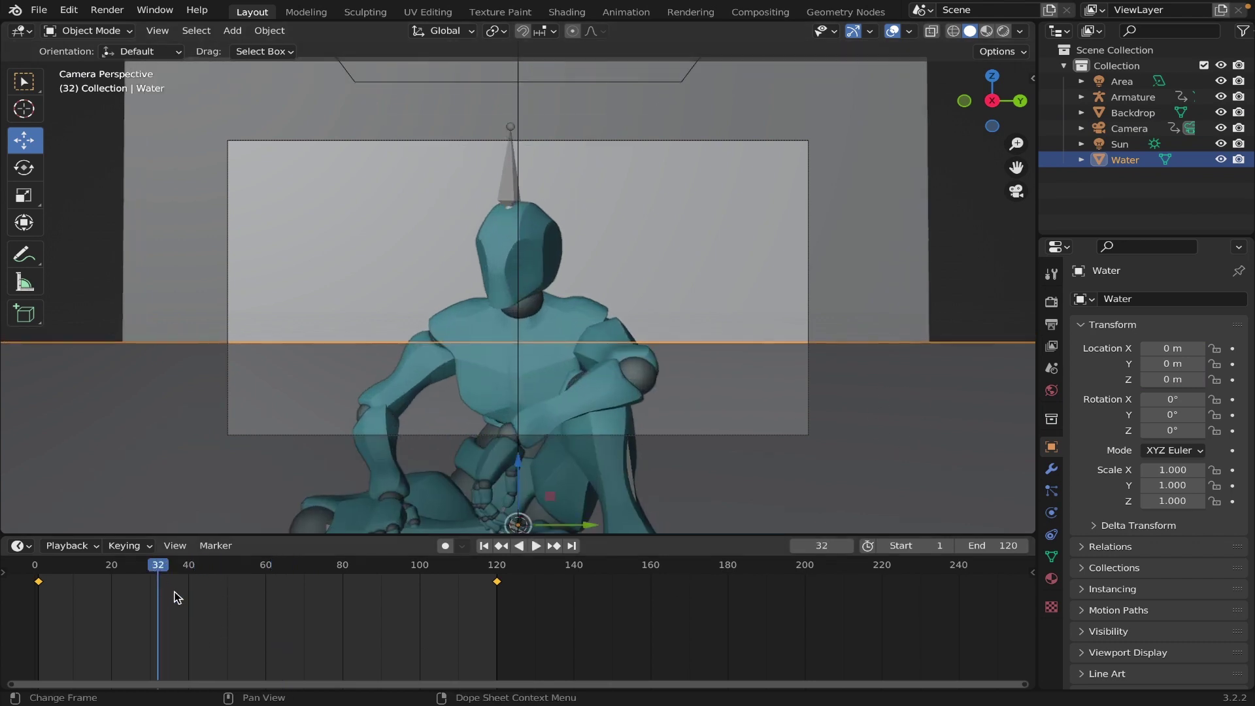
pyautogui.rightClick(281, 612)
pyautogui.moveTo(269, 588)
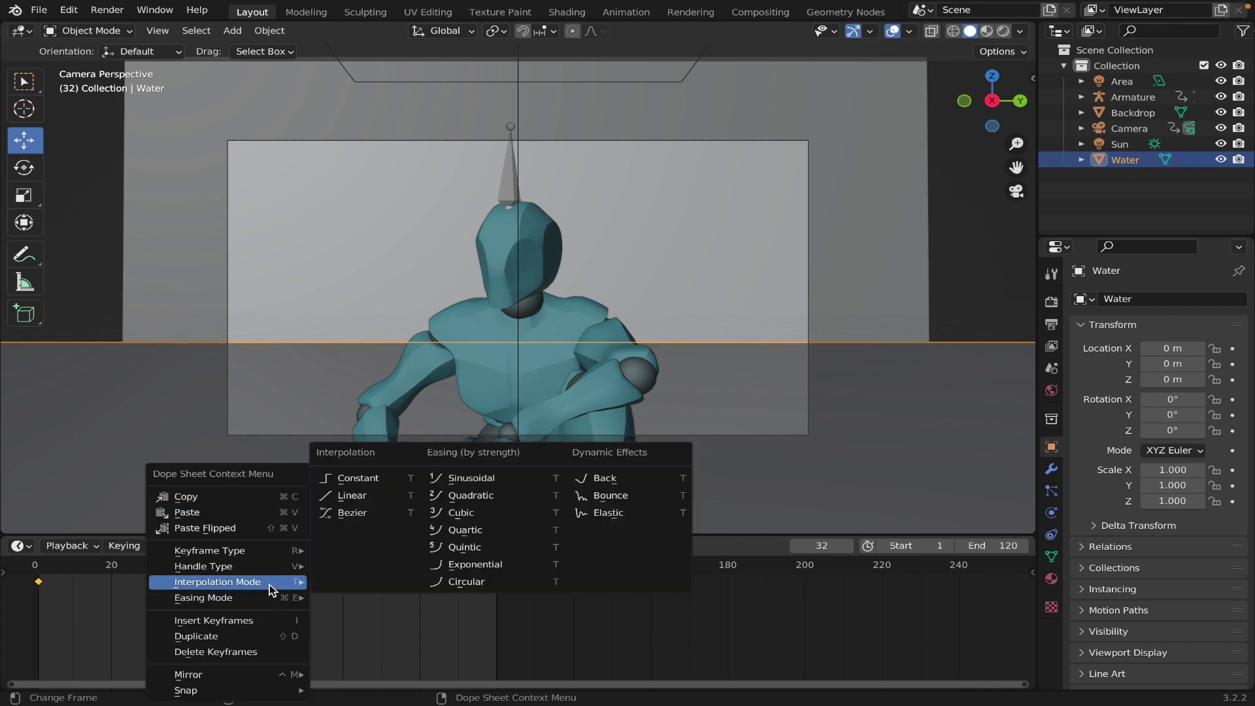
pyautogui.click(365, 495)
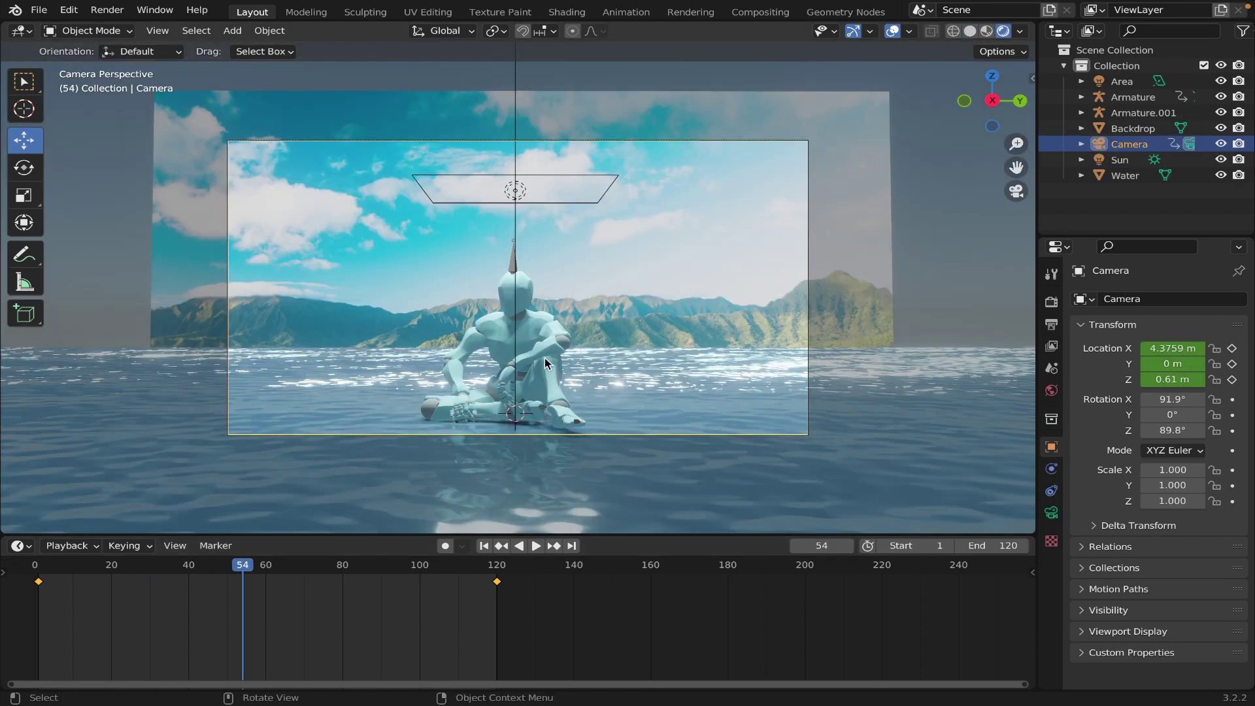
# Enable the camera's depth of field, focus it on the Armature object and set the F-Stop to 1.5
pyautogui.click(1050, 512)
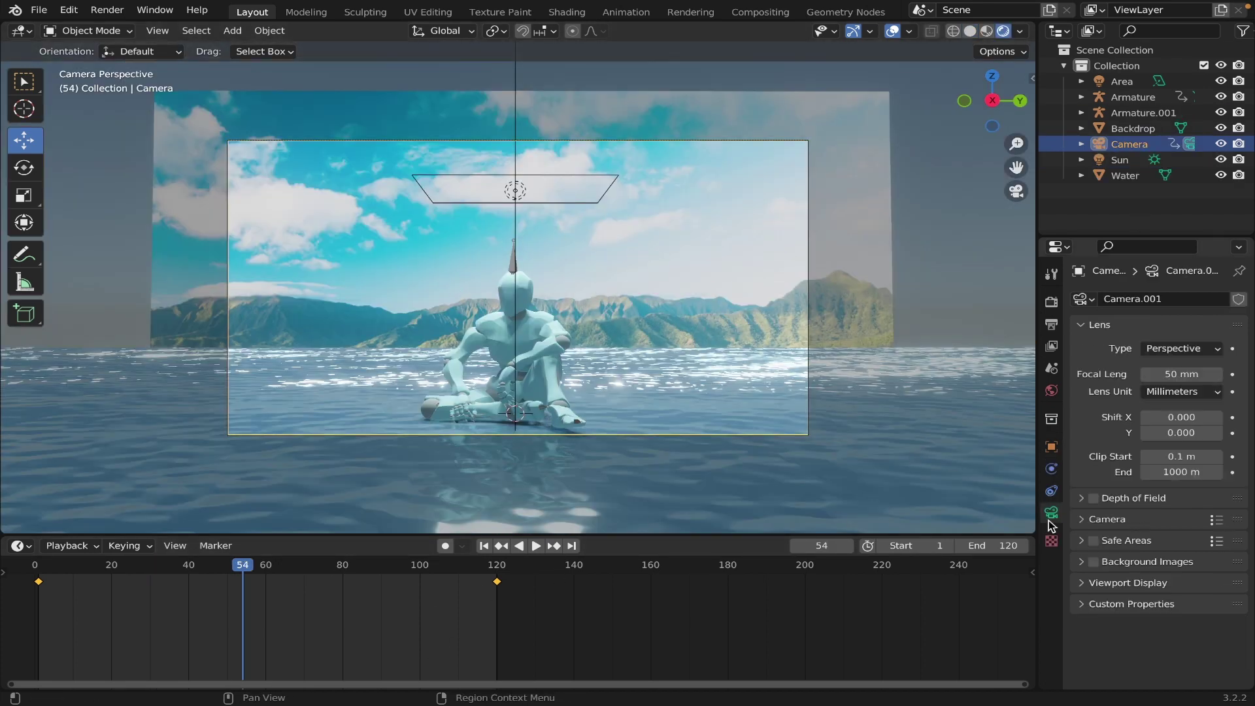
pyautogui.click(1104, 498)
pyautogui.click(1092, 498)
pyautogui.click(1176, 522)
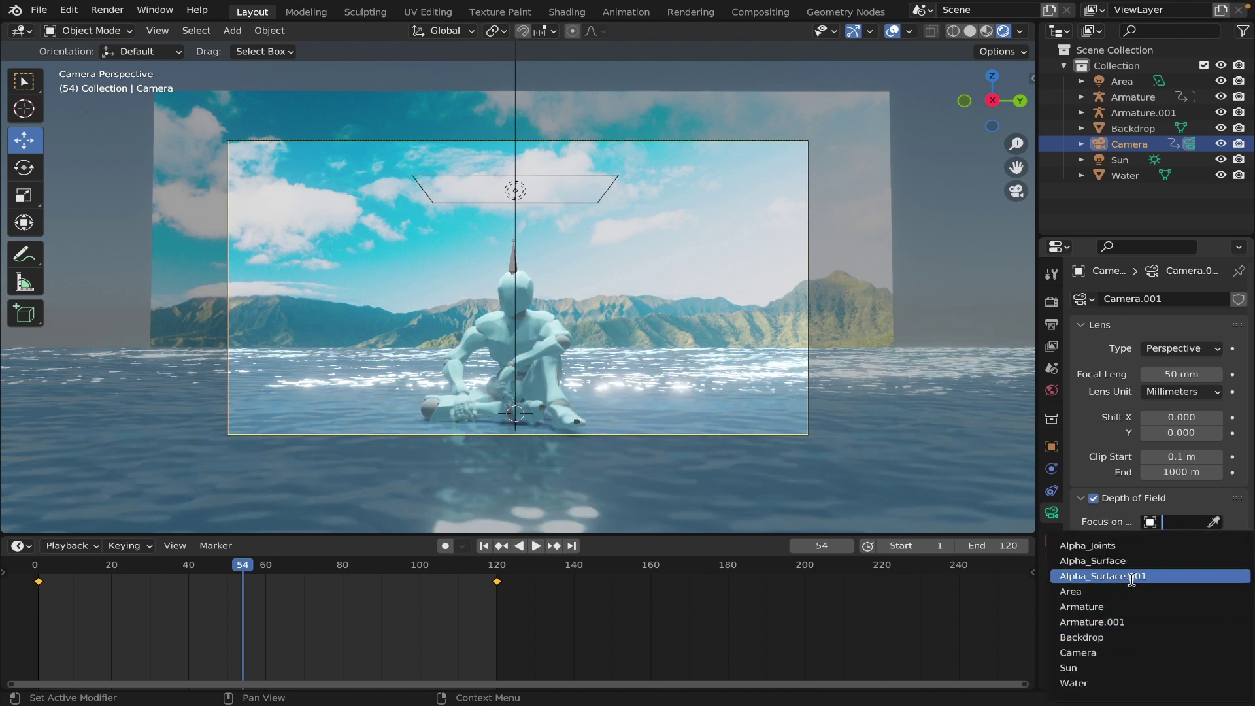
pyautogui.click(1098, 608)
pyautogui.click(1170, 586)
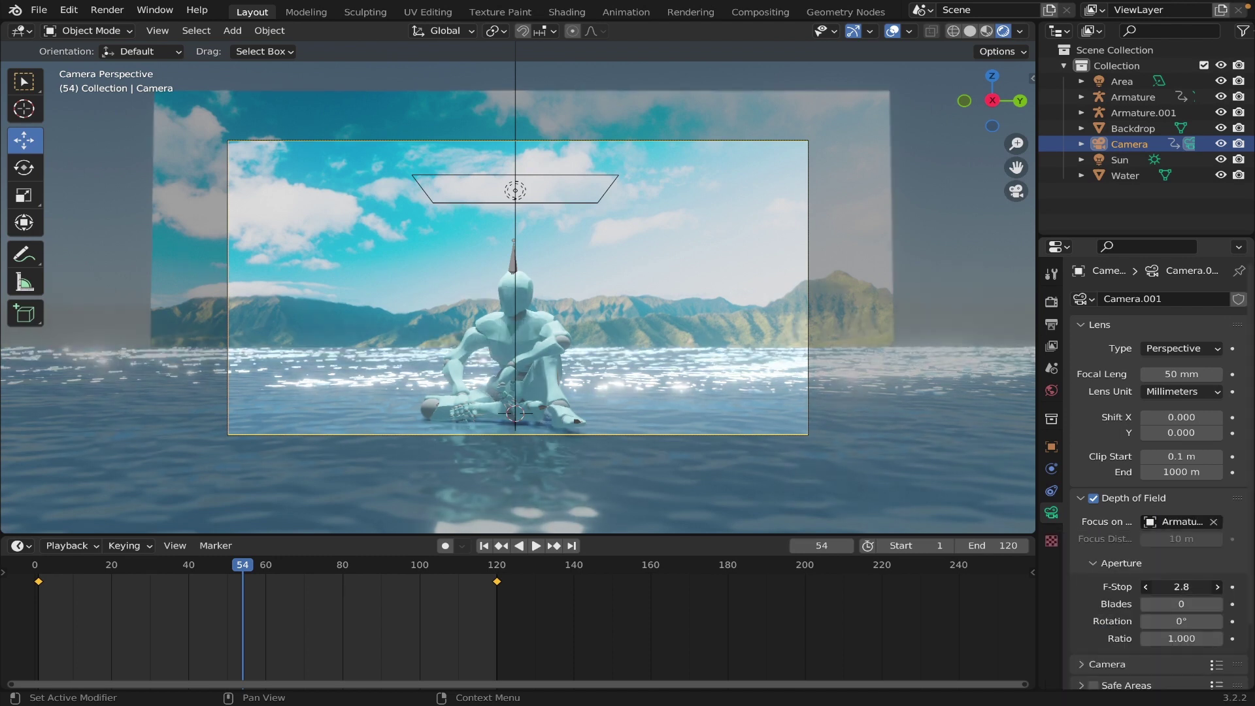
pyautogui.write('1.5')
pyautogui.press('Return')
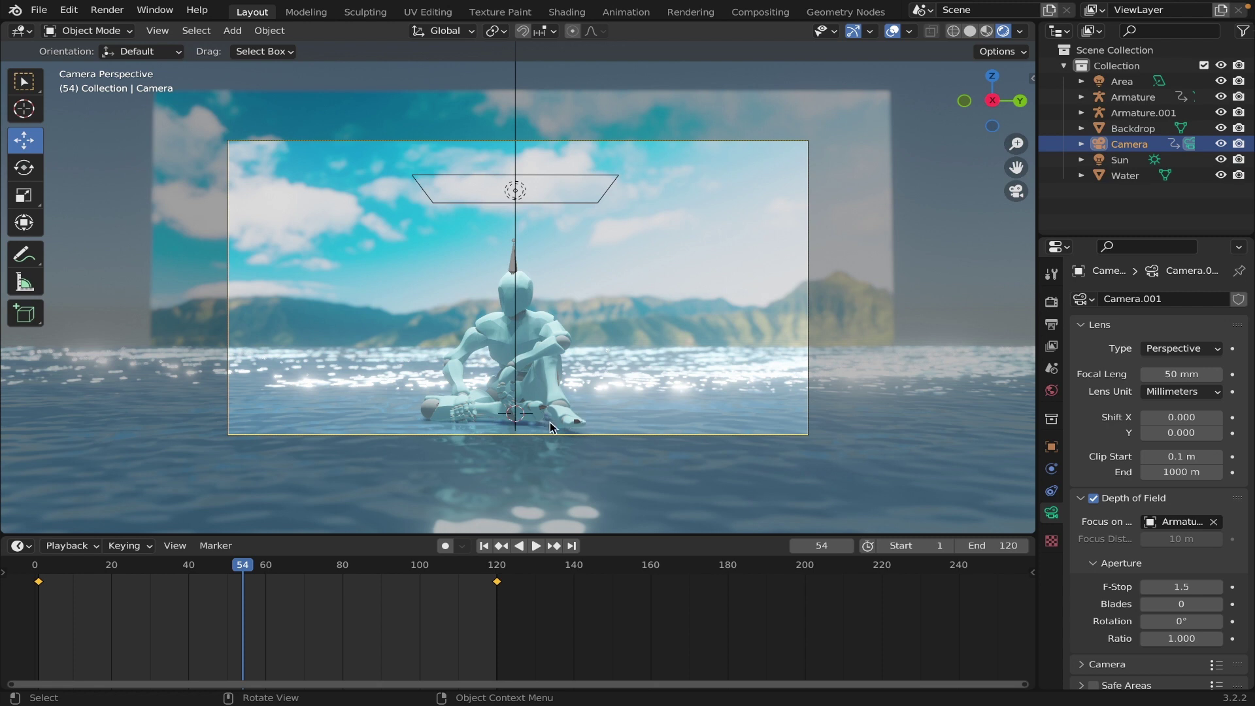
# Select the seated character's armature and move it along the Z axis
pyautogui.click(512, 268)
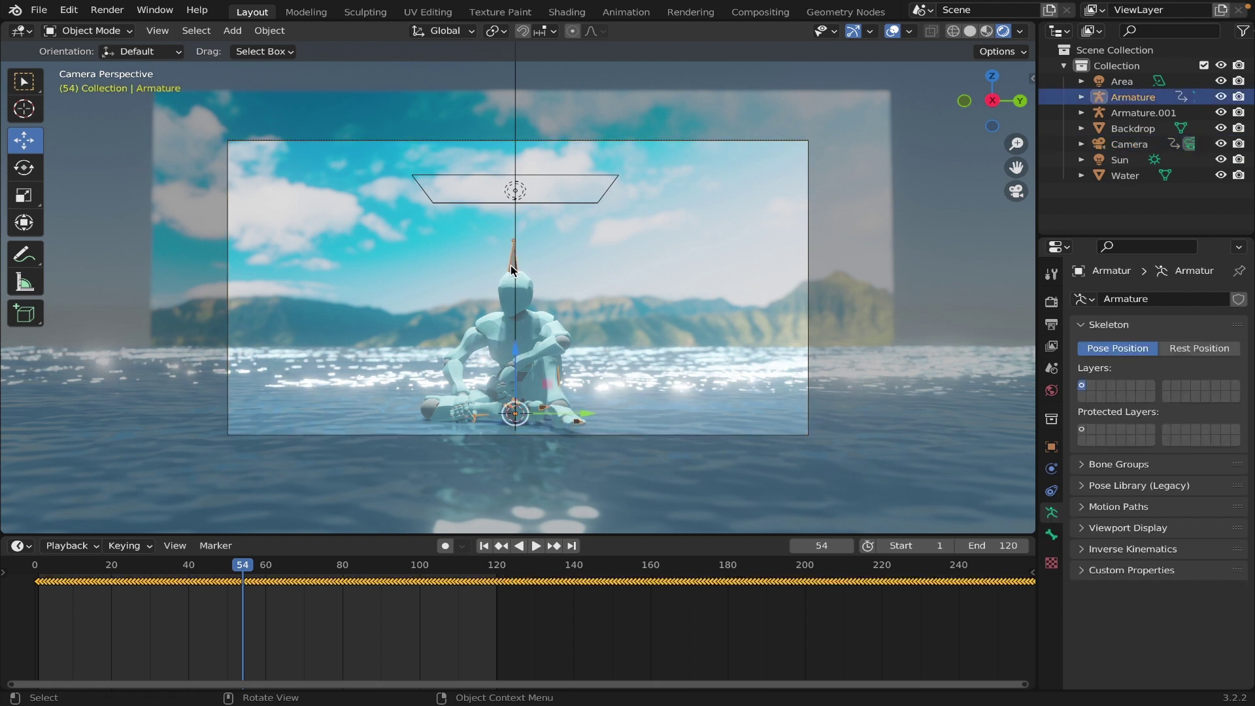
pyautogui.keyDown('alt'); pyautogui.scroll(-16, 516, 281); pyautogui.keyUp('alt')
pyautogui.press('g')
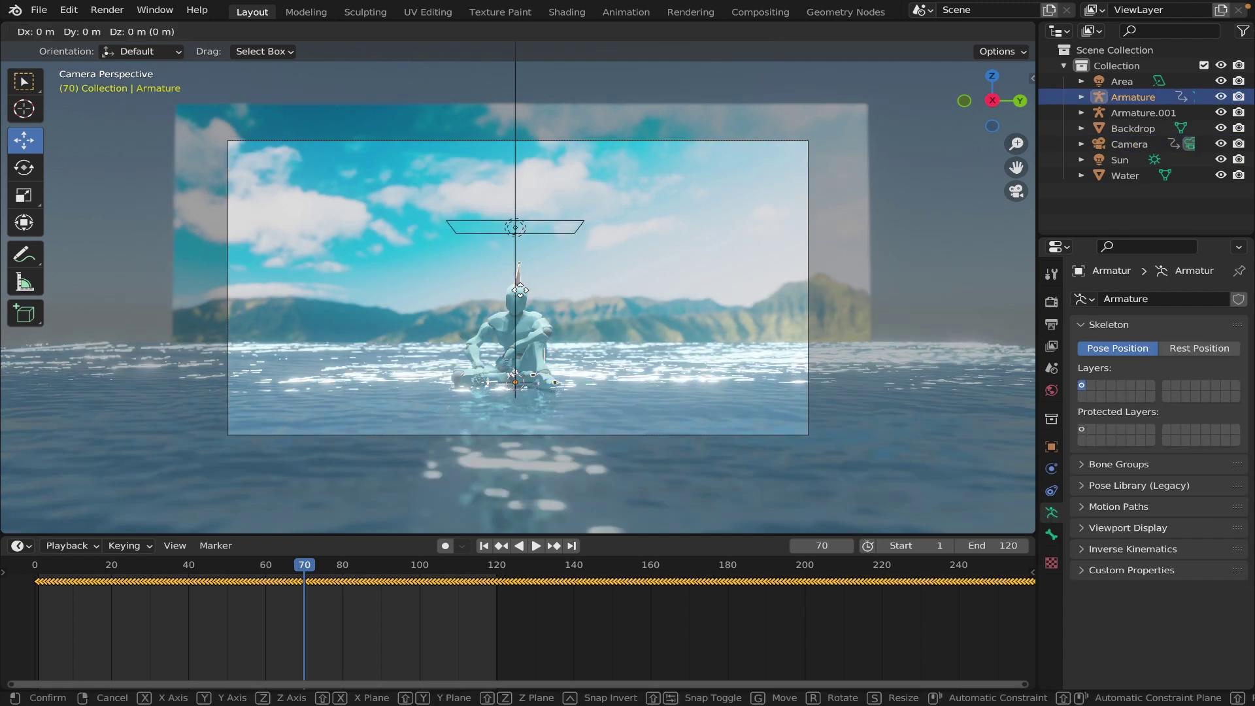
pyautogui.press('z')
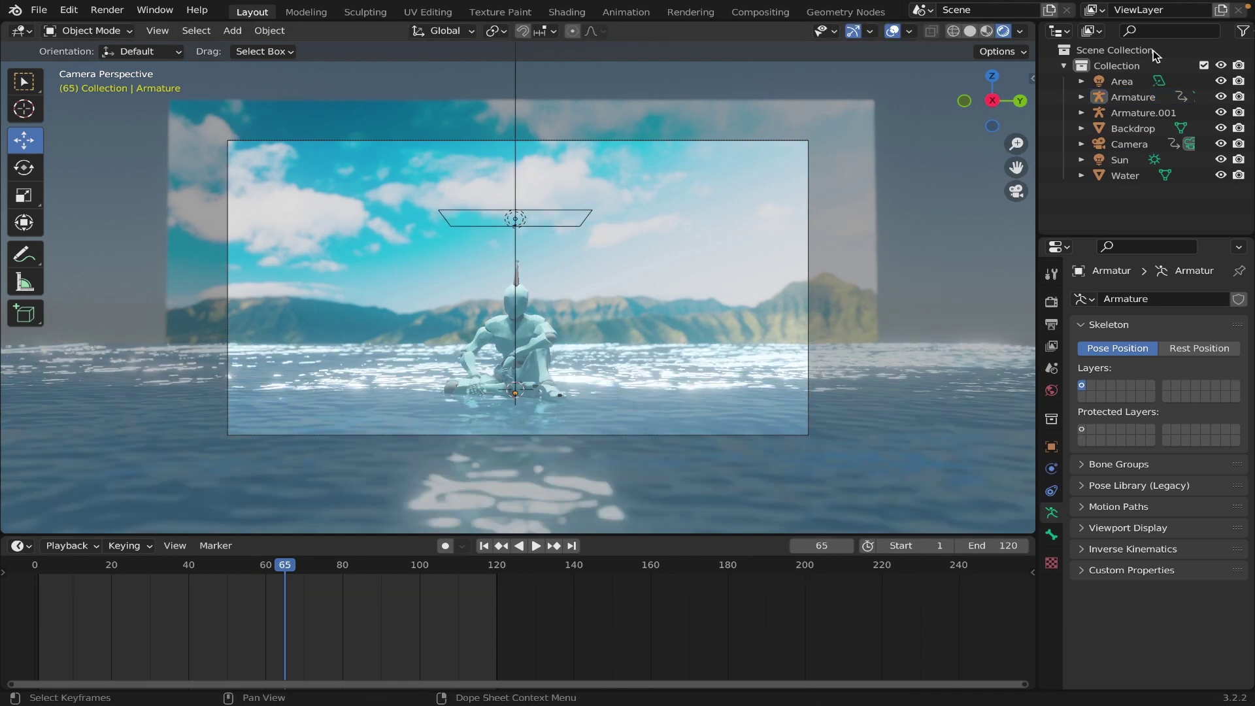
# Switch to solid shading, put the seated character's armature into Pose Mode and select its left foot bone
pyautogui.click(971, 32)
pyautogui.moveTo(557, 394); pyautogui.dragTo(560, 399, button='middle')
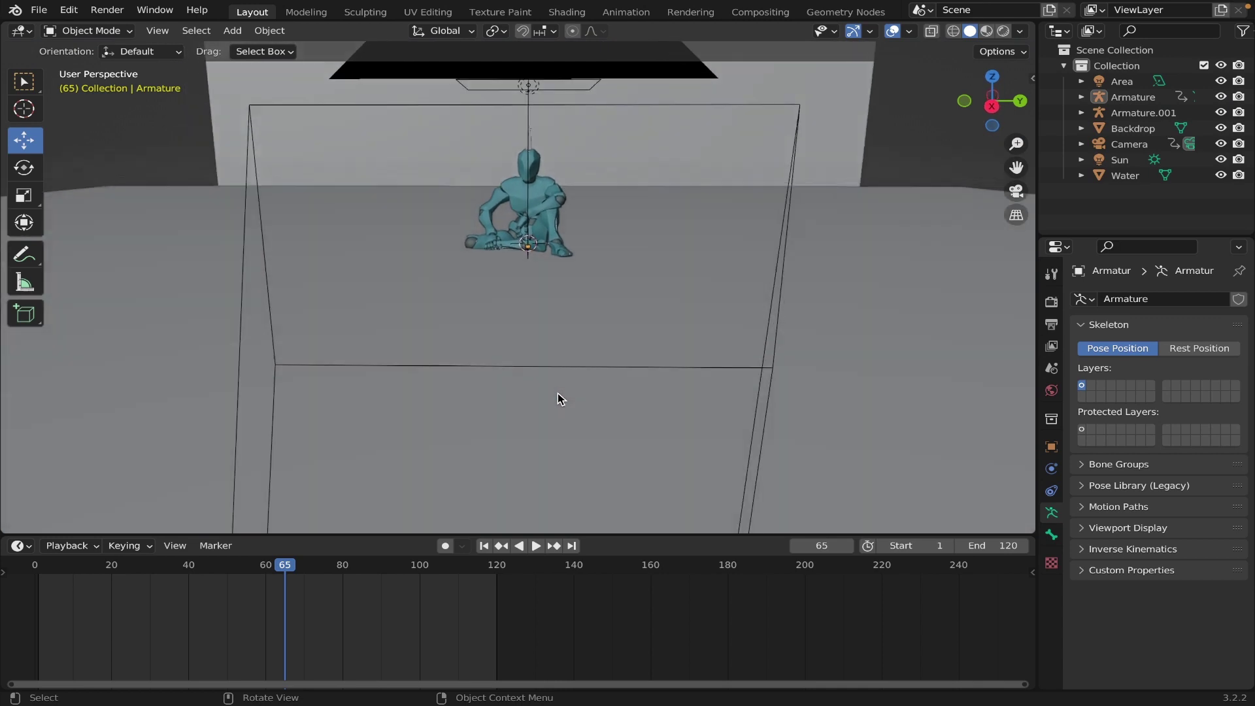
pyautogui.click(551, 167)
pyautogui.press('KP_Decimal')
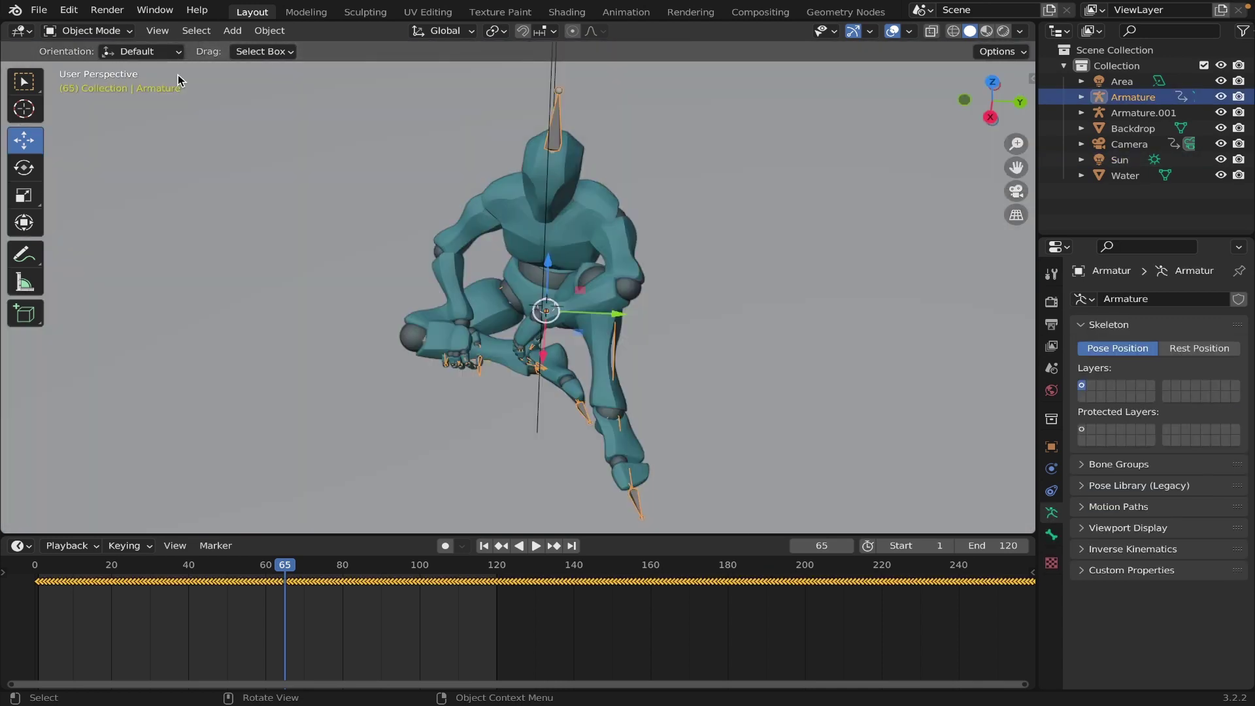
pyautogui.click(91, 30)
pyautogui.click(85, 84)
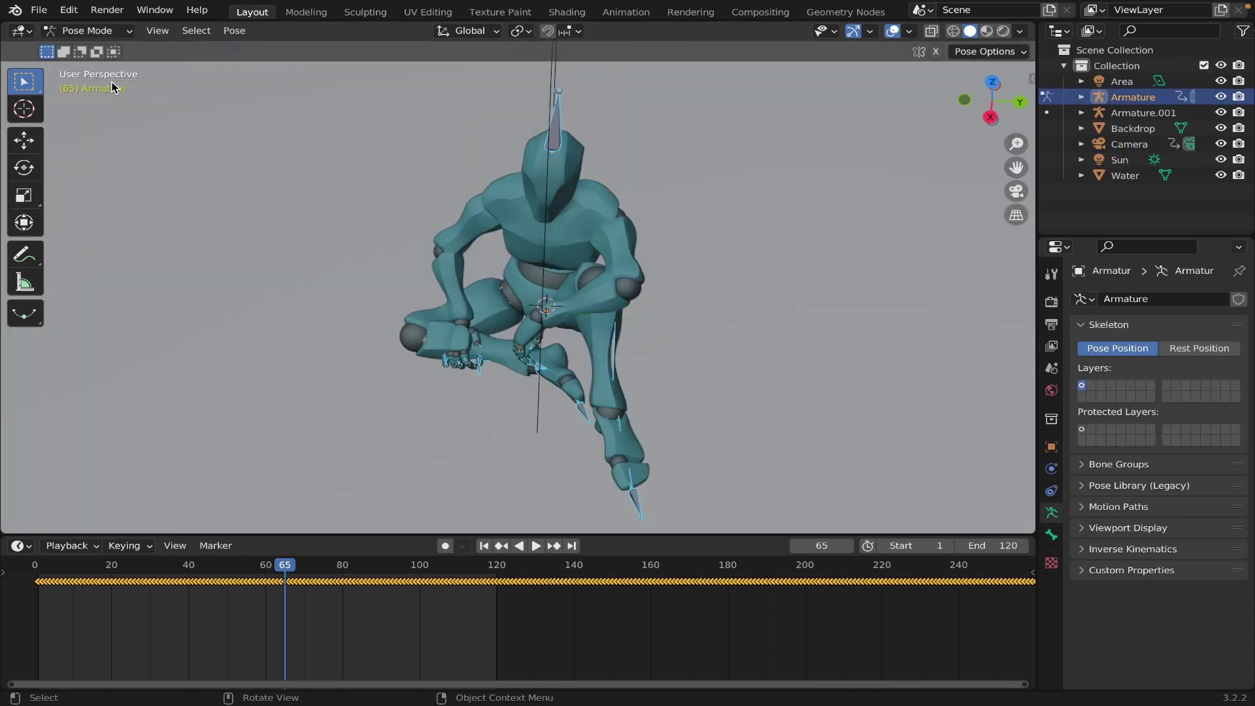
pyautogui.click(617, 421)
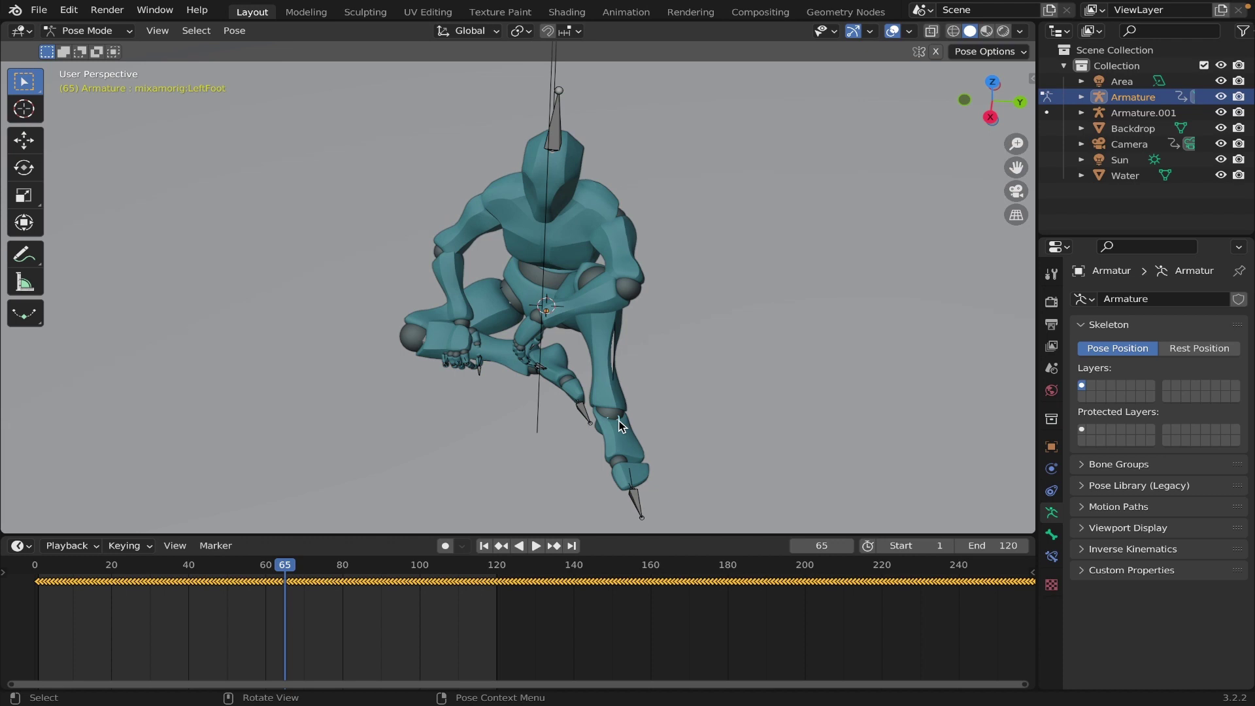
# Display the left foot bone's transform properties in a front view and delete all of the bone's keyframes
pyautogui.click(963, 102)
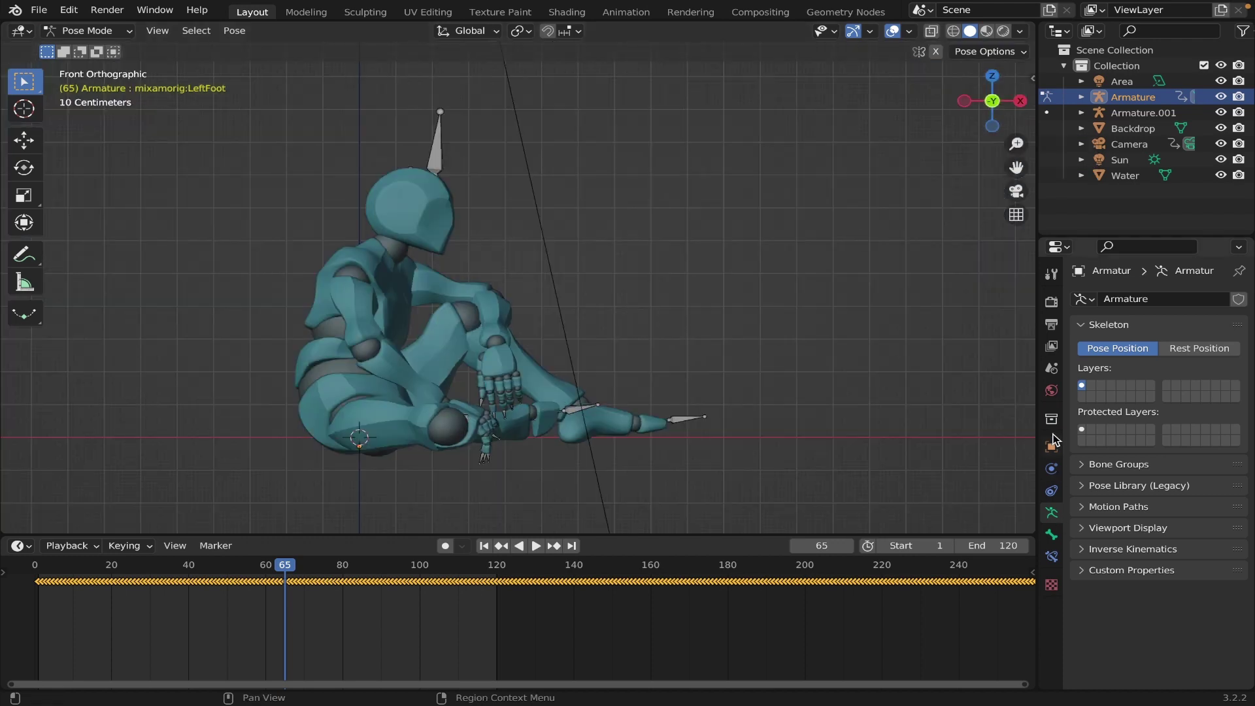
pyautogui.click(1052, 535)
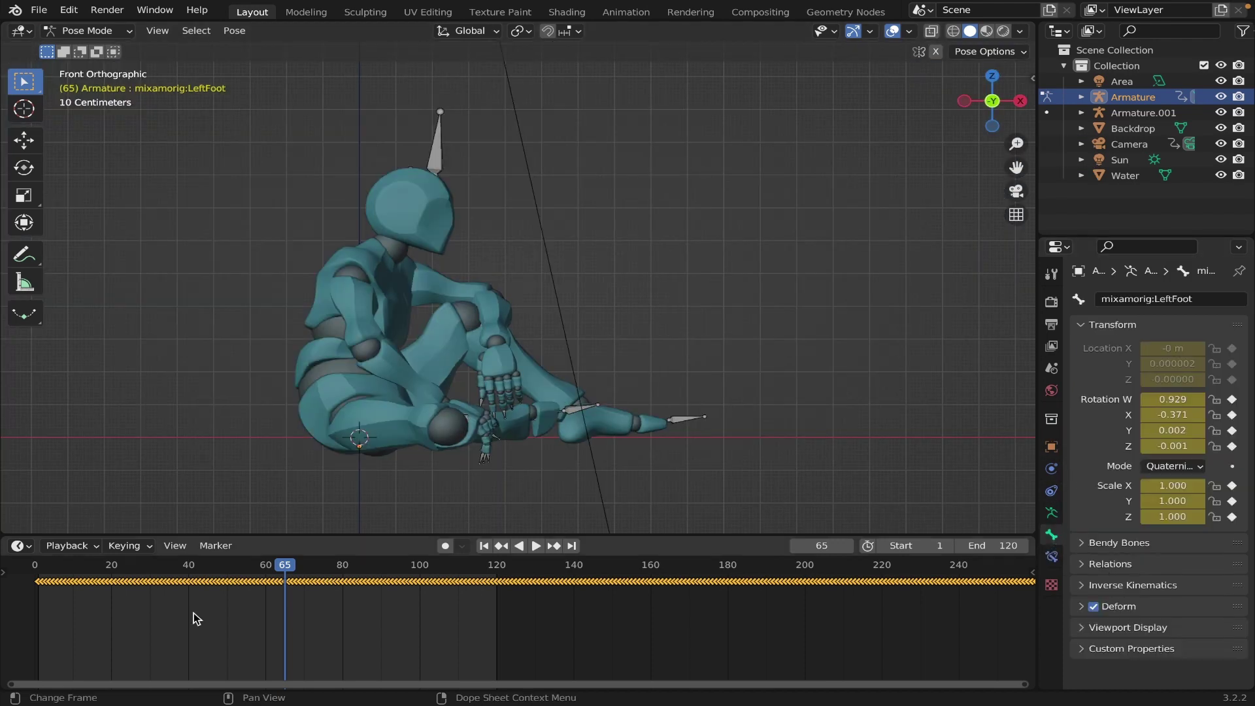
pyautogui.press('x')
pyautogui.click(265, 619)
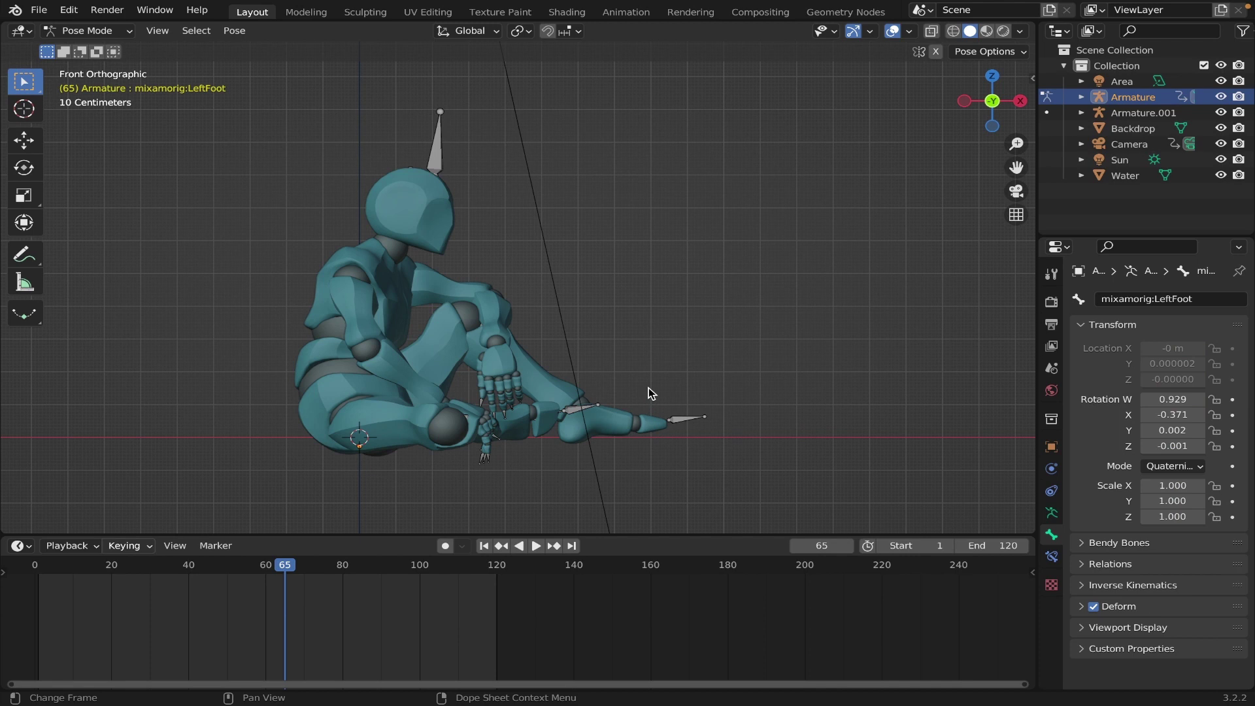
# Rotate the left foot bone about 10° around the global Y axis so the toes tilt down, and return to the rendered camera view
pyautogui.press('r')
pyautogui.press('y')
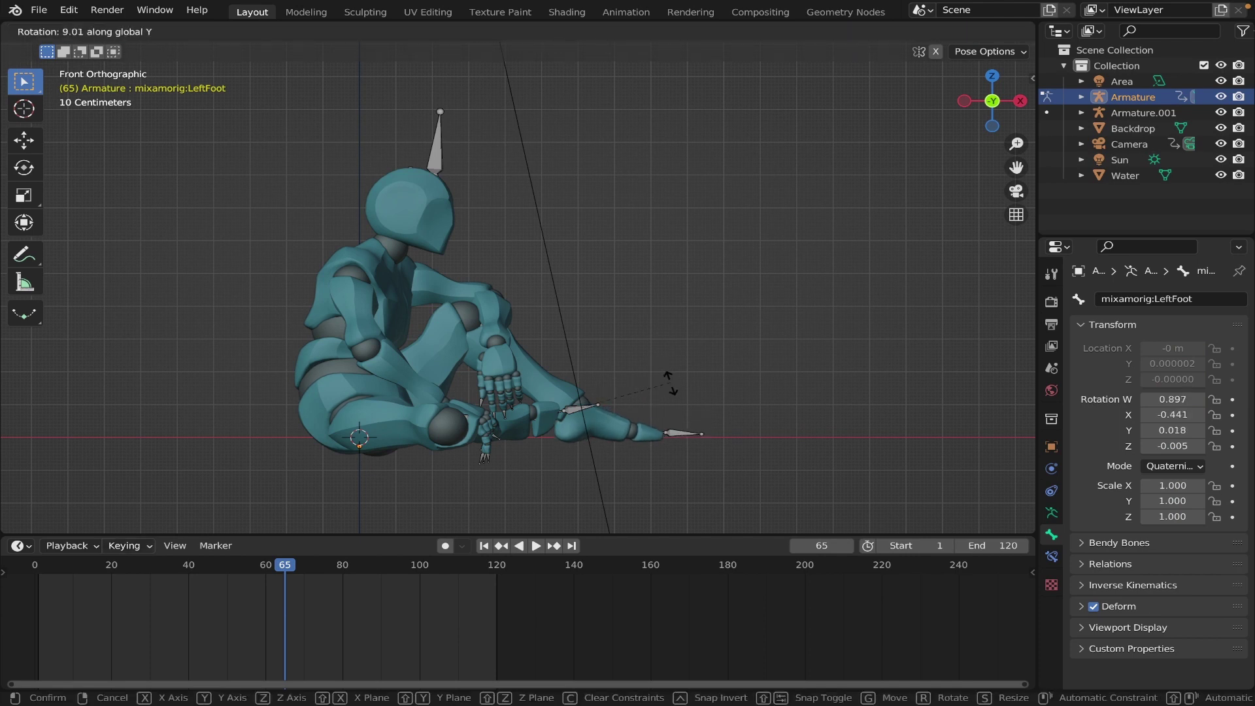
pyautogui.click(688, 395)
pyautogui.moveTo(687, 395); pyautogui.dragTo(676, 392, button='middle')
pyautogui.press('KP_0')
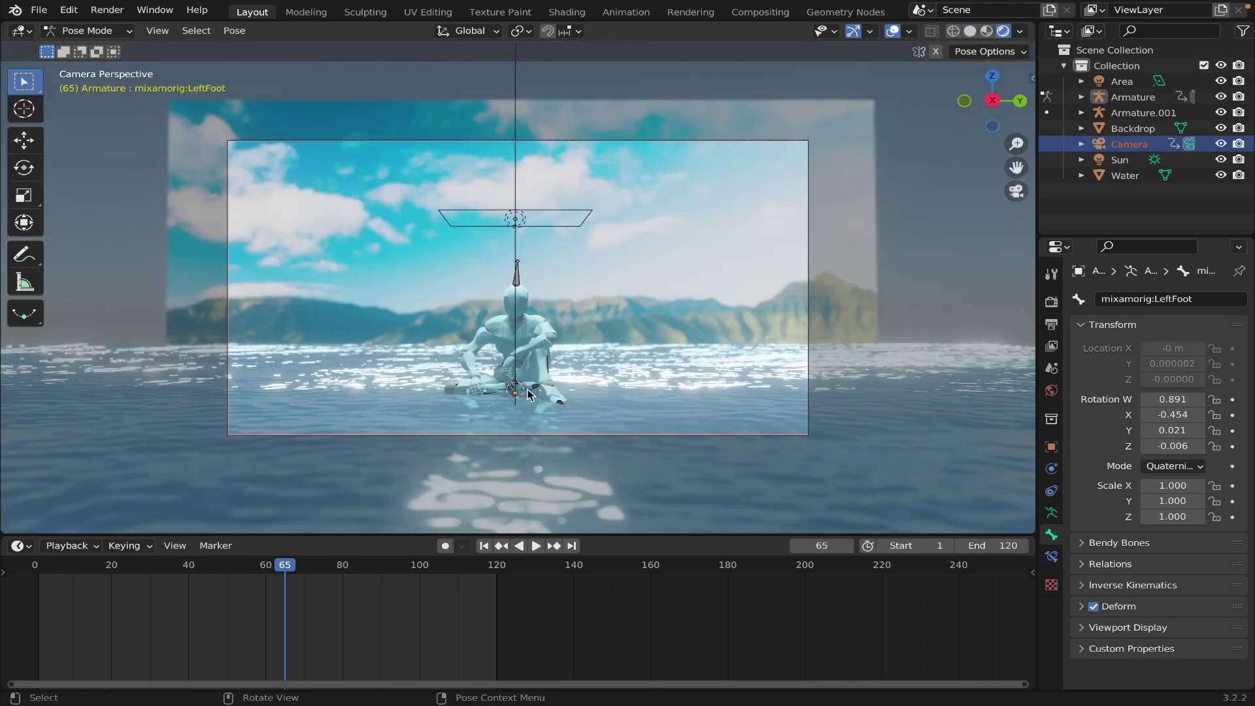
# Set the scene's color management Look to Very High Contrast in the render settings
pyautogui.click(1051, 302)
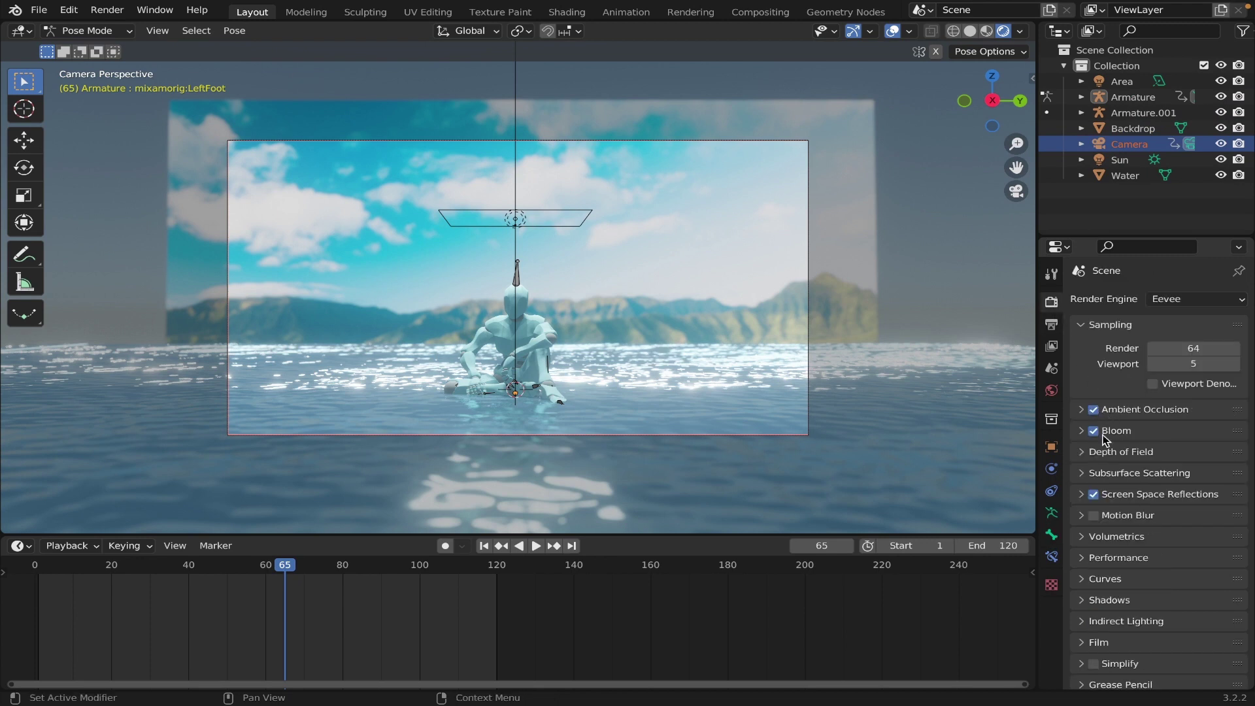
pyautogui.scroll(-2, 1143, 622)
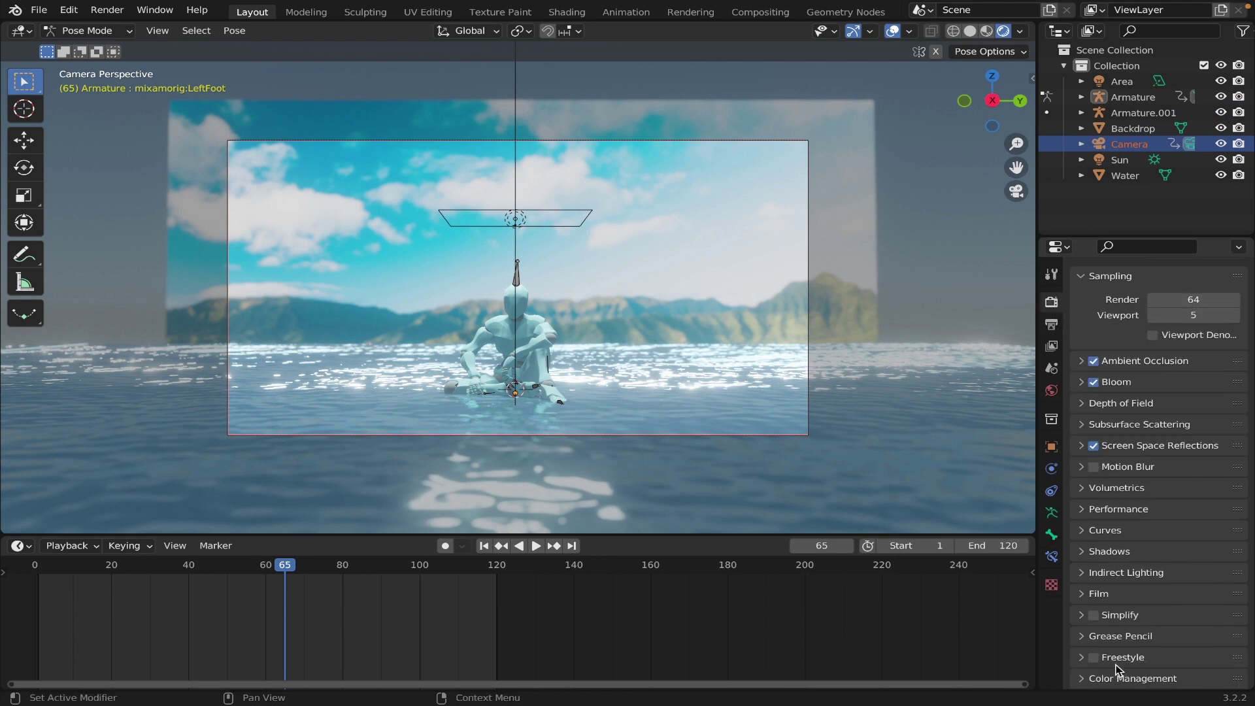
pyautogui.scroll(-6, 1137, 647)
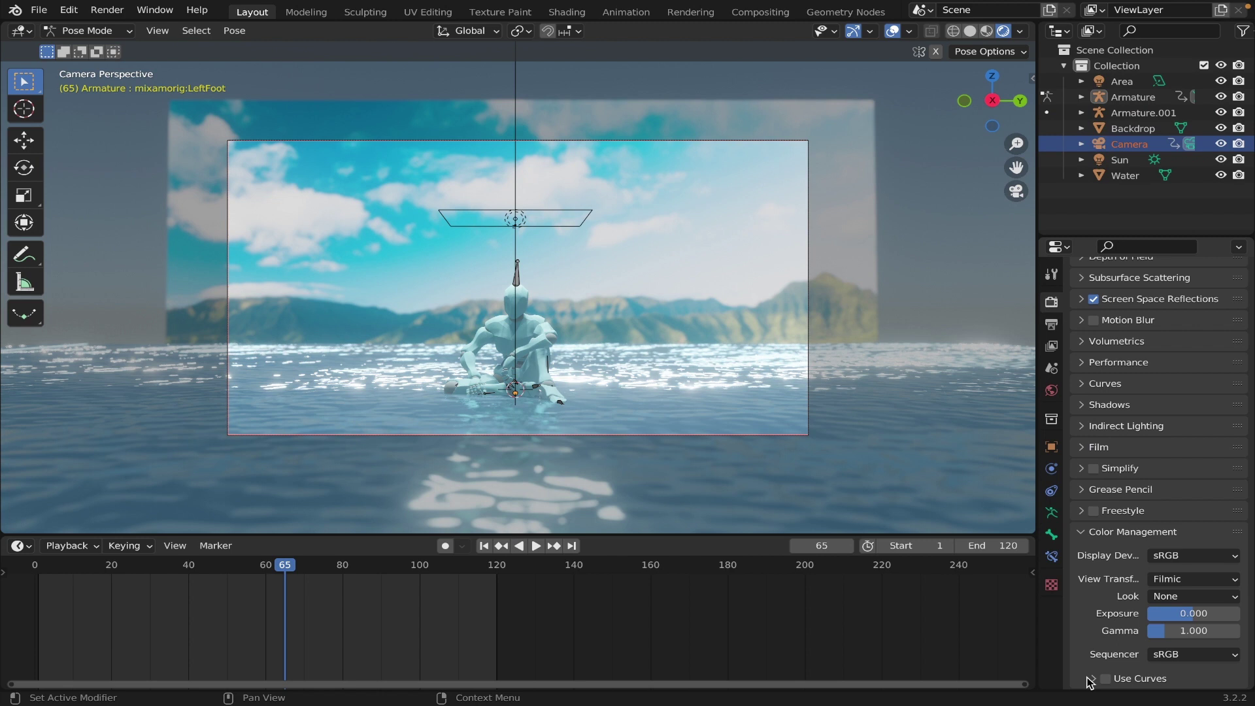
pyautogui.click(1181, 596)
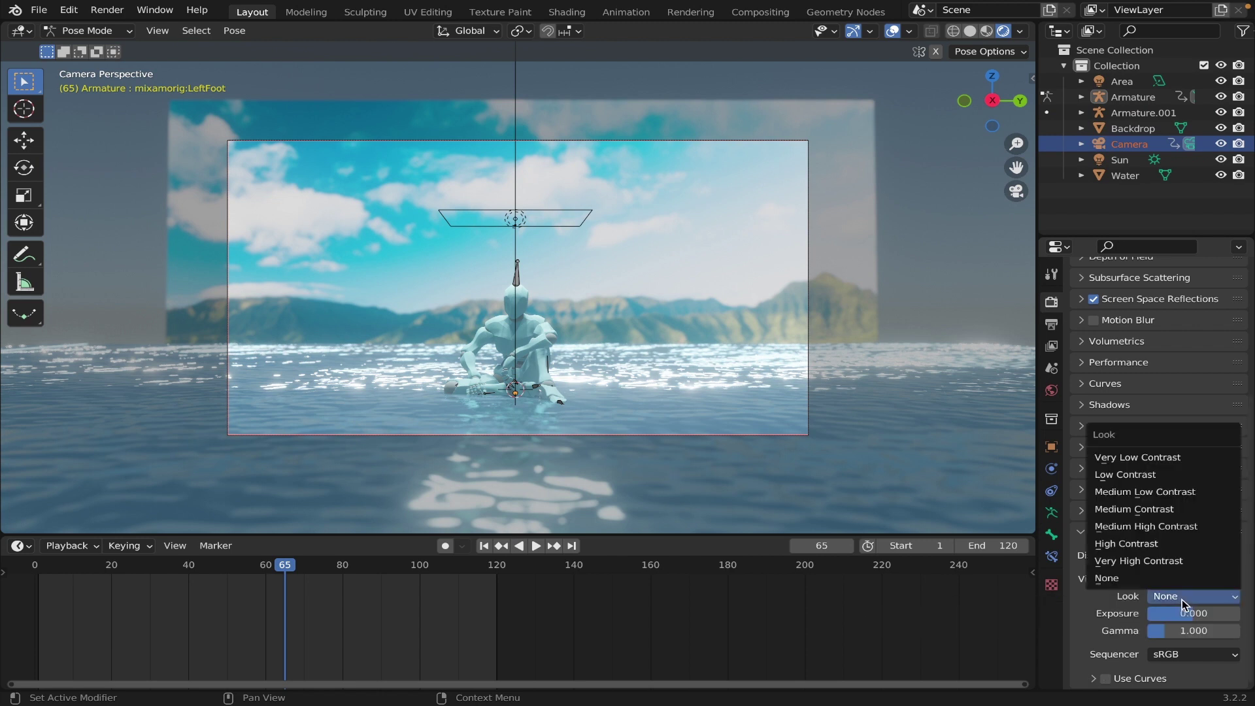
pyautogui.click(1169, 561)
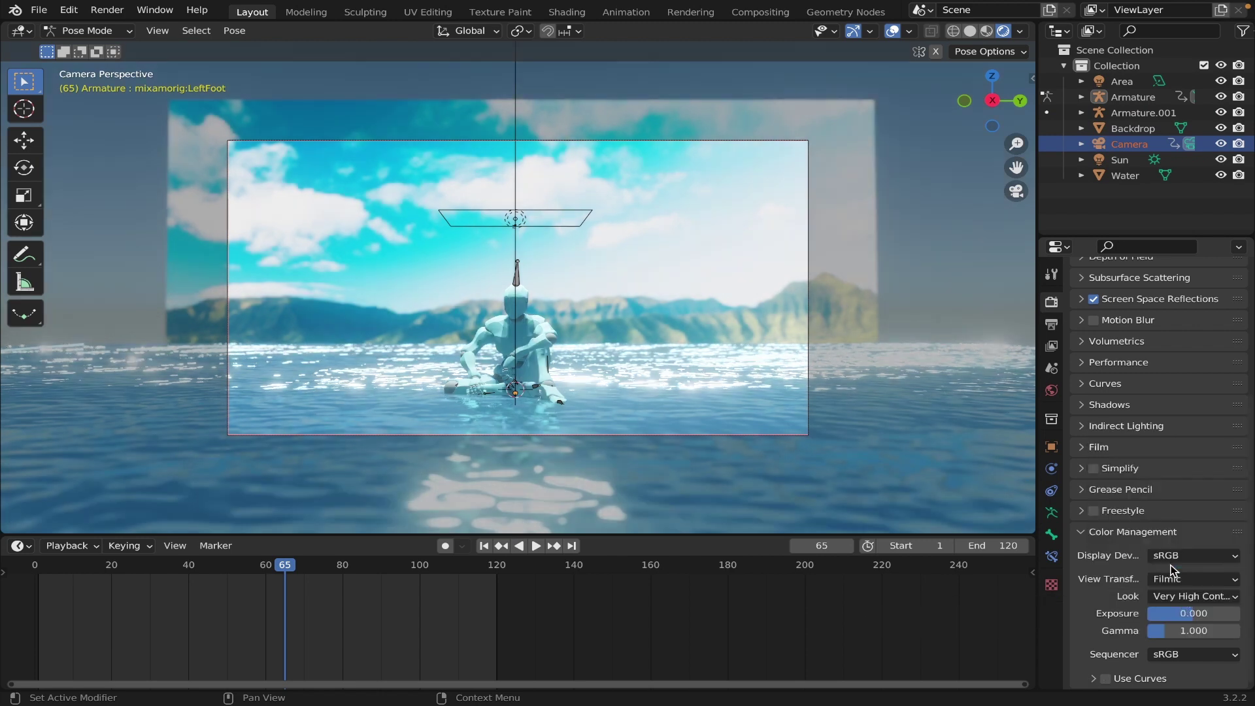
# Set the render output folder to the Desktop
pyautogui.scroll(10, 1156, 523)
pyautogui.click(1051, 325)
pyautogui.scroll(-3, 1170, 547)
pyautogui.scroll(-2, 1169, 547)
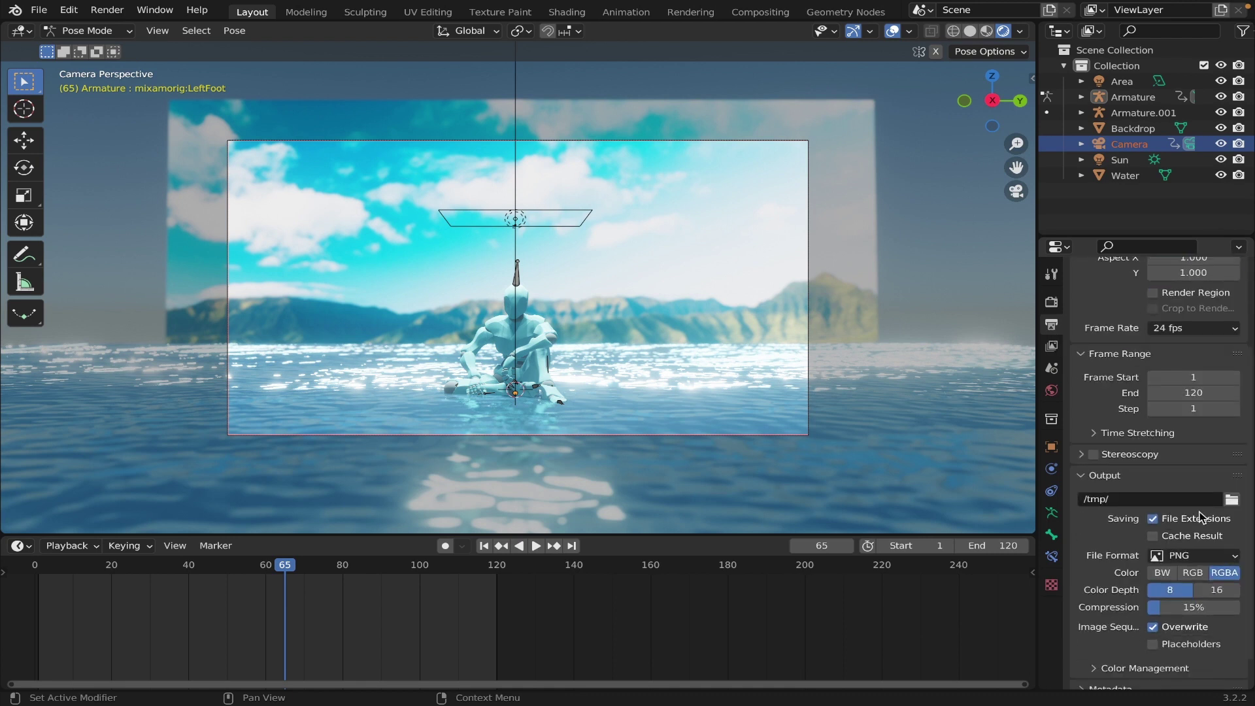
pyautogui.click(1231, 501)
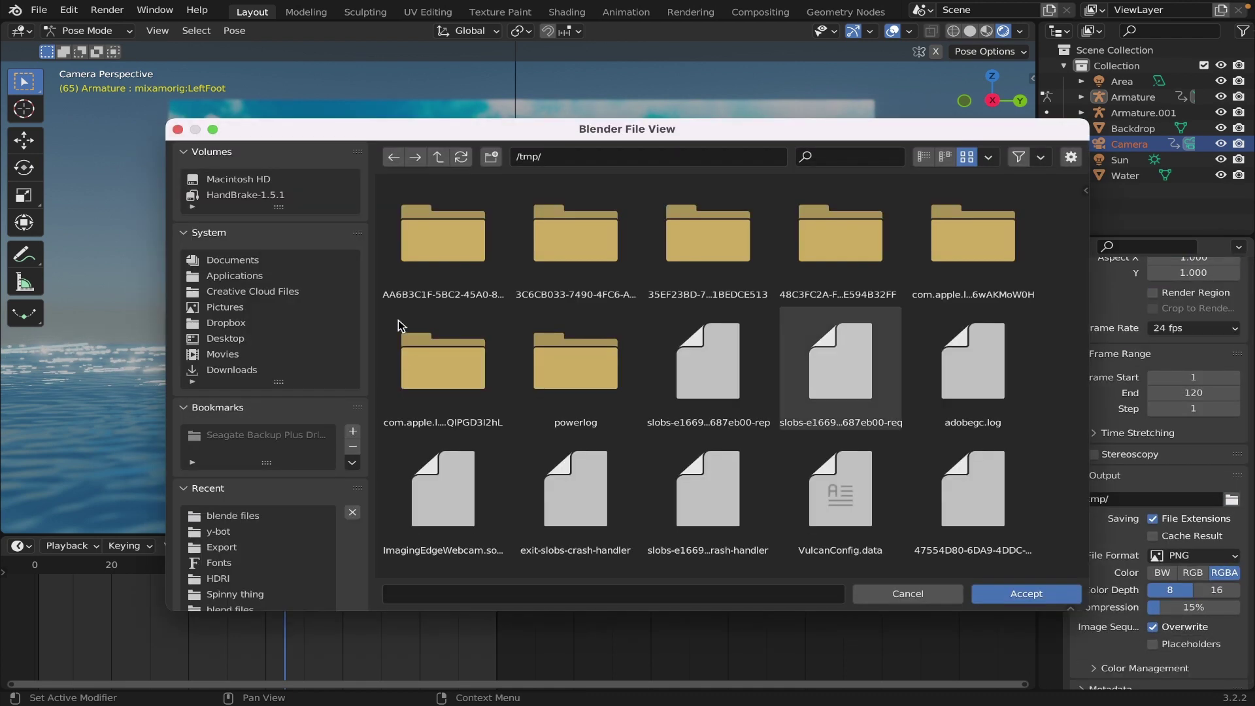
pyautogui.click(240, 341)
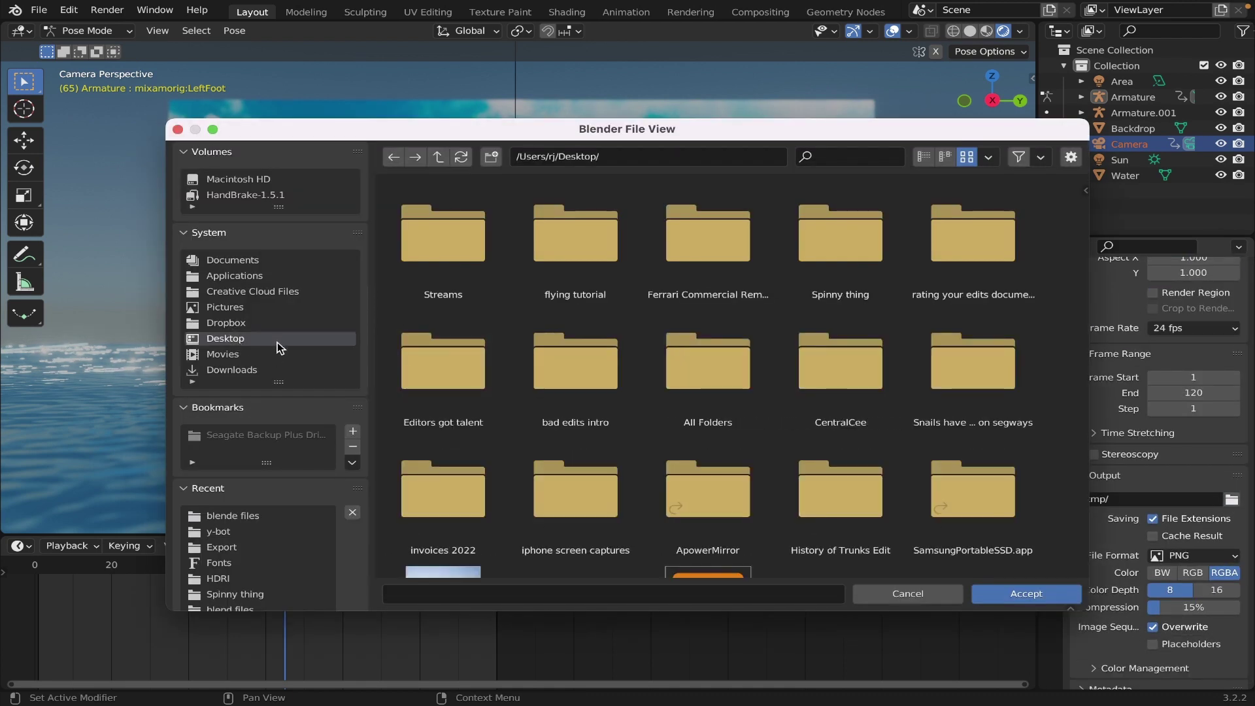
pyautogui.click(1012, 588)
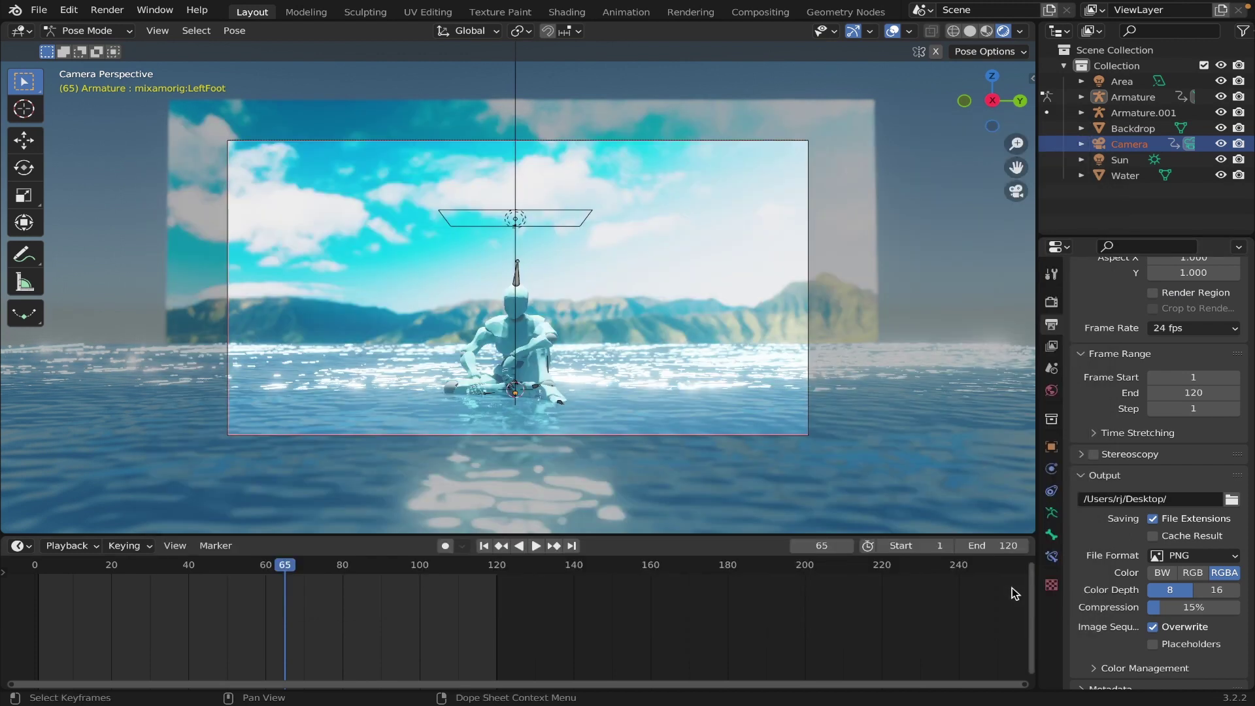
# Set the output file format to FFmpeg Video with an MPEG-4 encoding container
pyautogui.click(1188, 555)
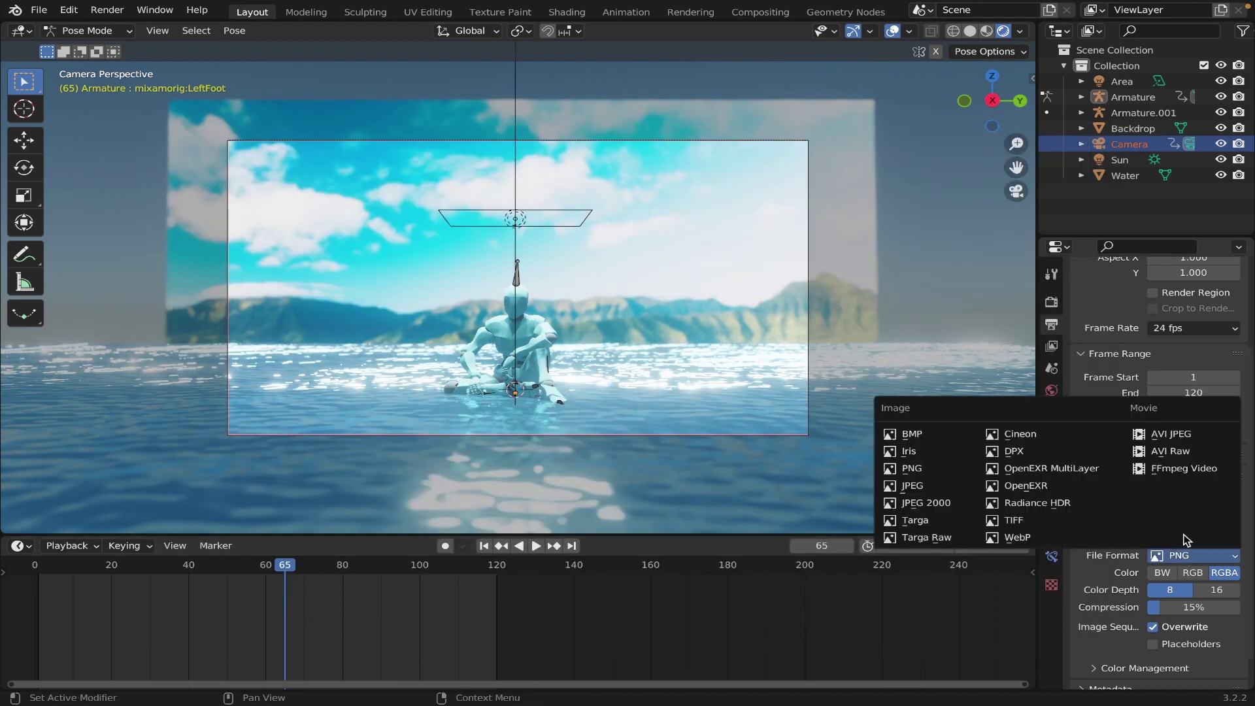
pyautogui.click(1178, 468)
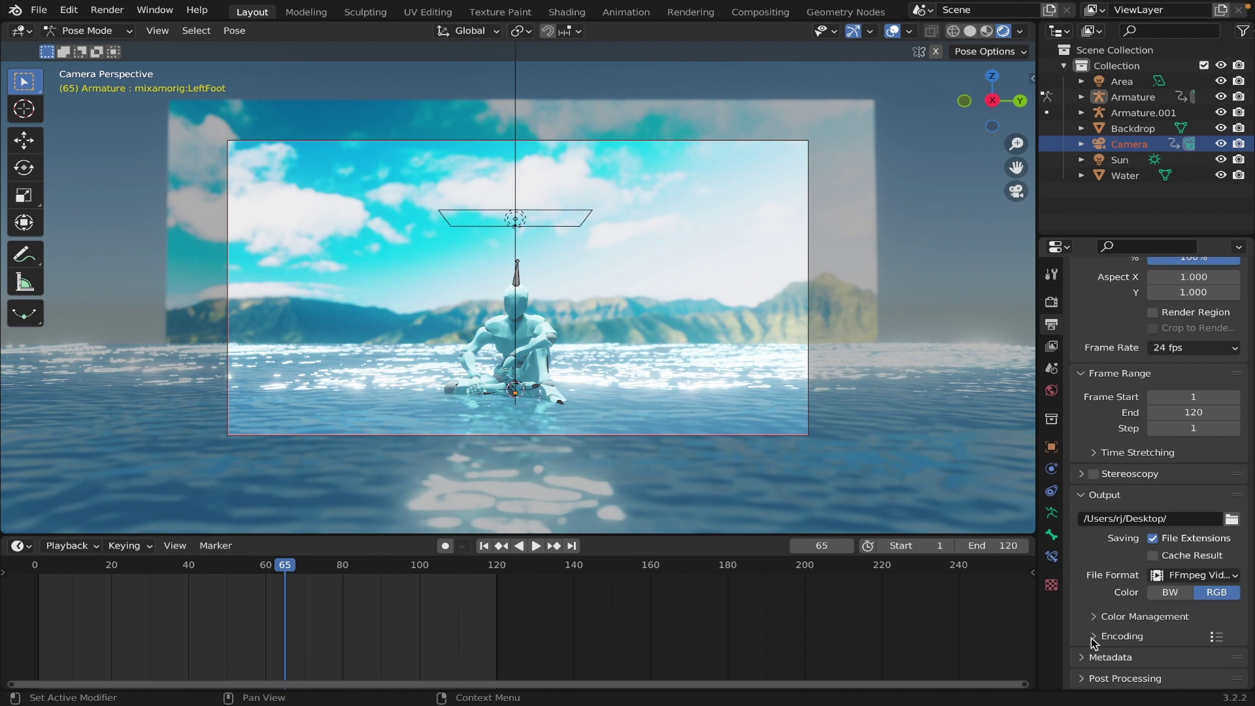
pyautogui.click(1094, 637)
pyautogui.scroll(-3, 1163, 638)
pyautogui.click(1166, 586)
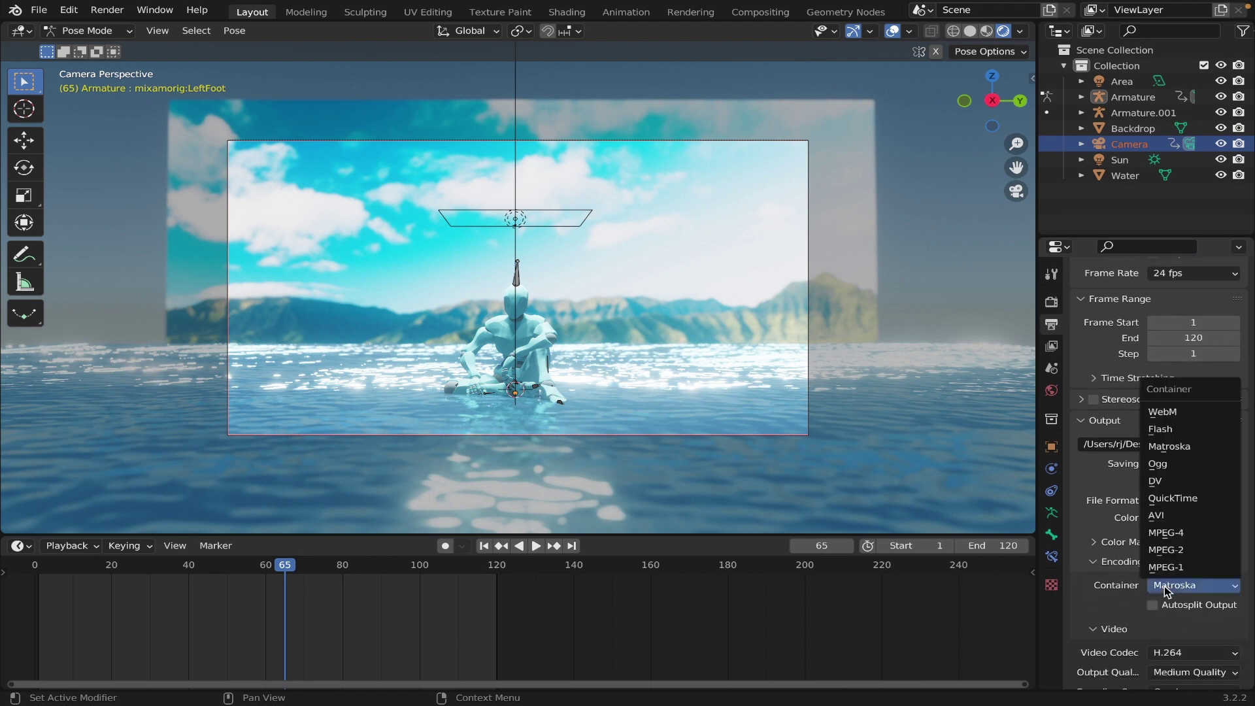
pyautogui.click(1163, 531)
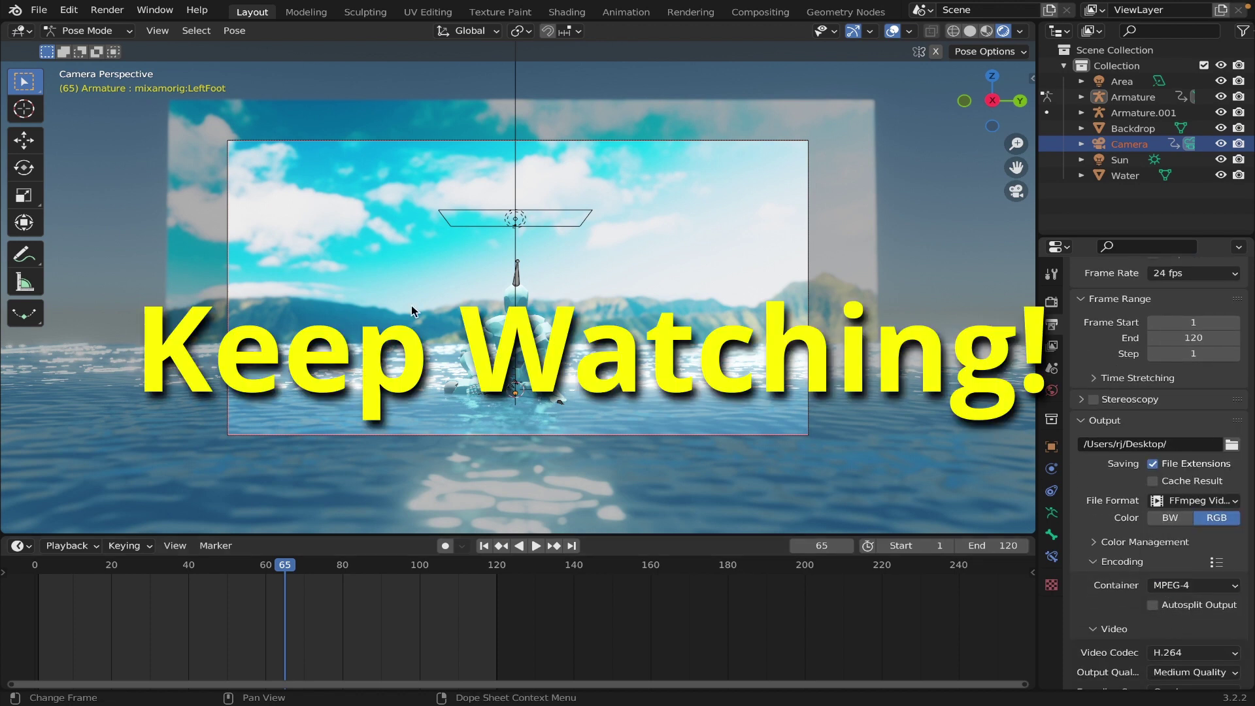
# Locate the Render Animation command and switch the camera view to solid shading
pyautogui.click(107, 10)
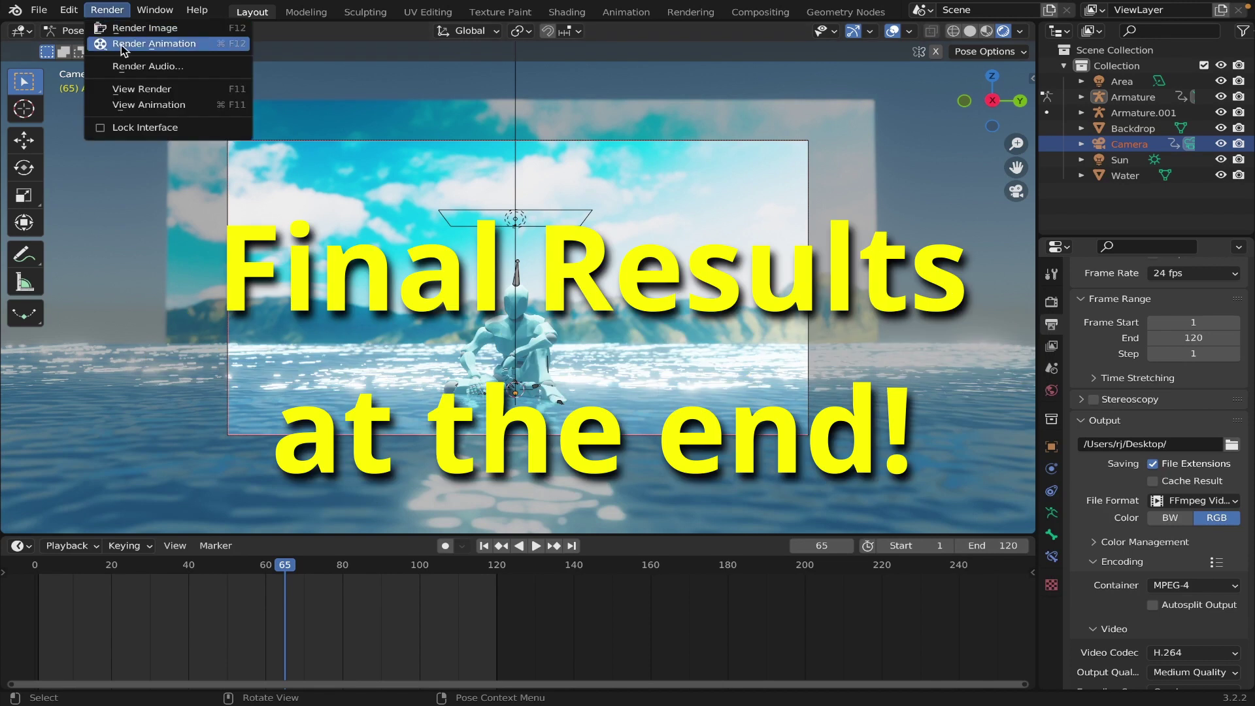
pyautogui.click(971, 32)
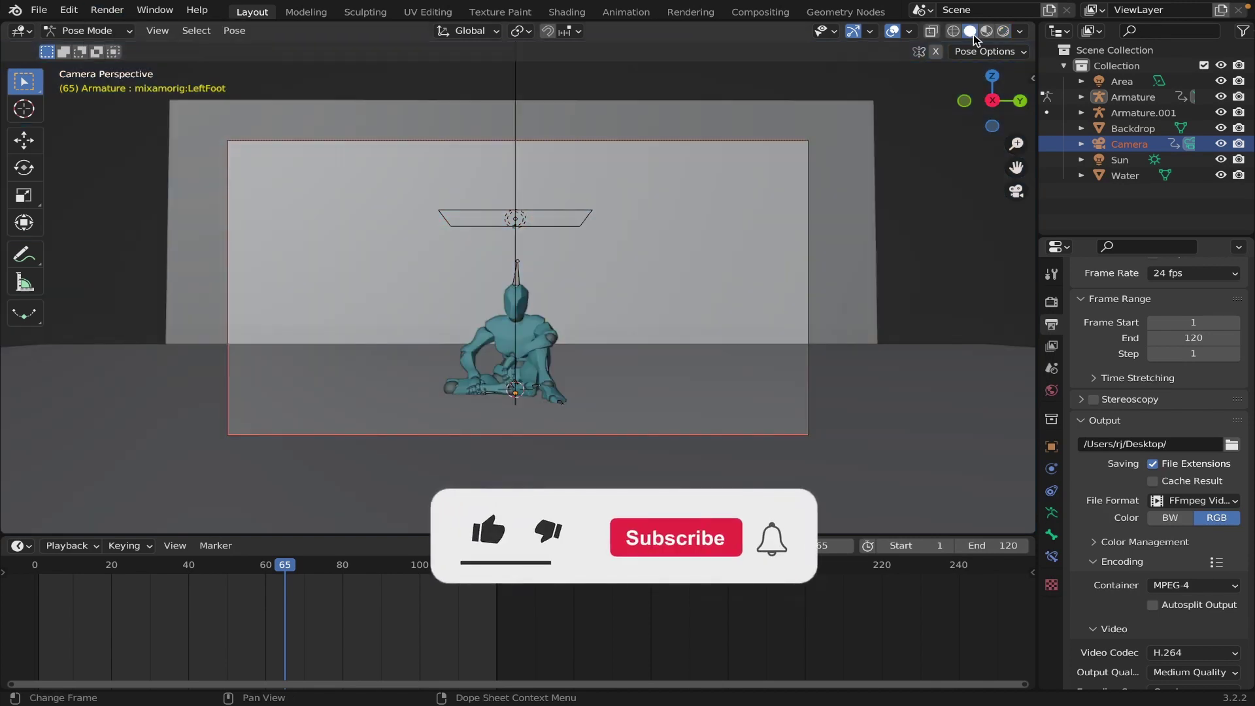